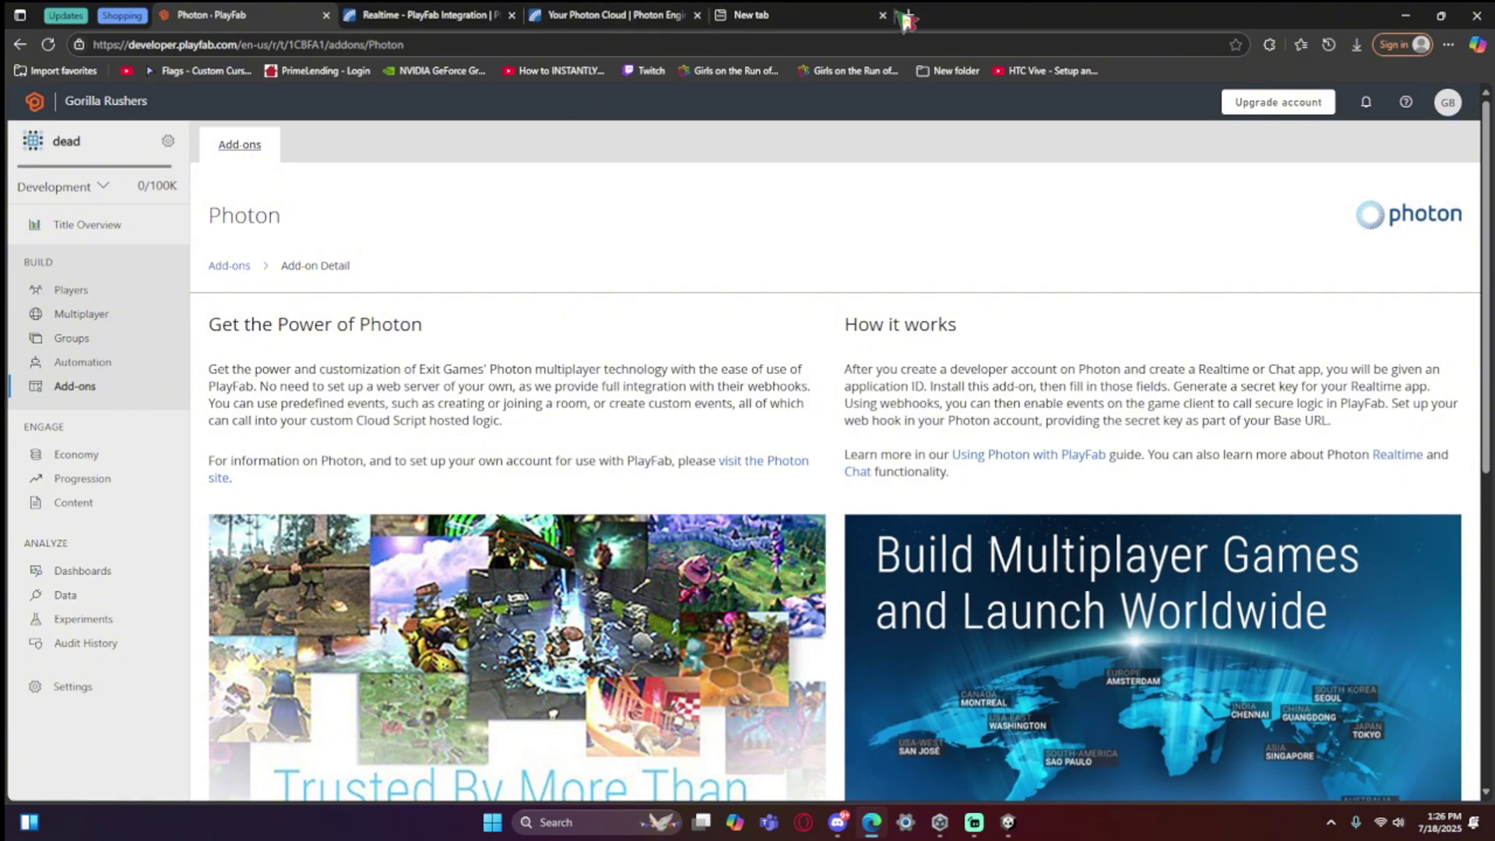
Close the empty tab and the Photon documentation tab, and return to the PlayFab Photon add-on page
click(883, 15)
click(467, 16)
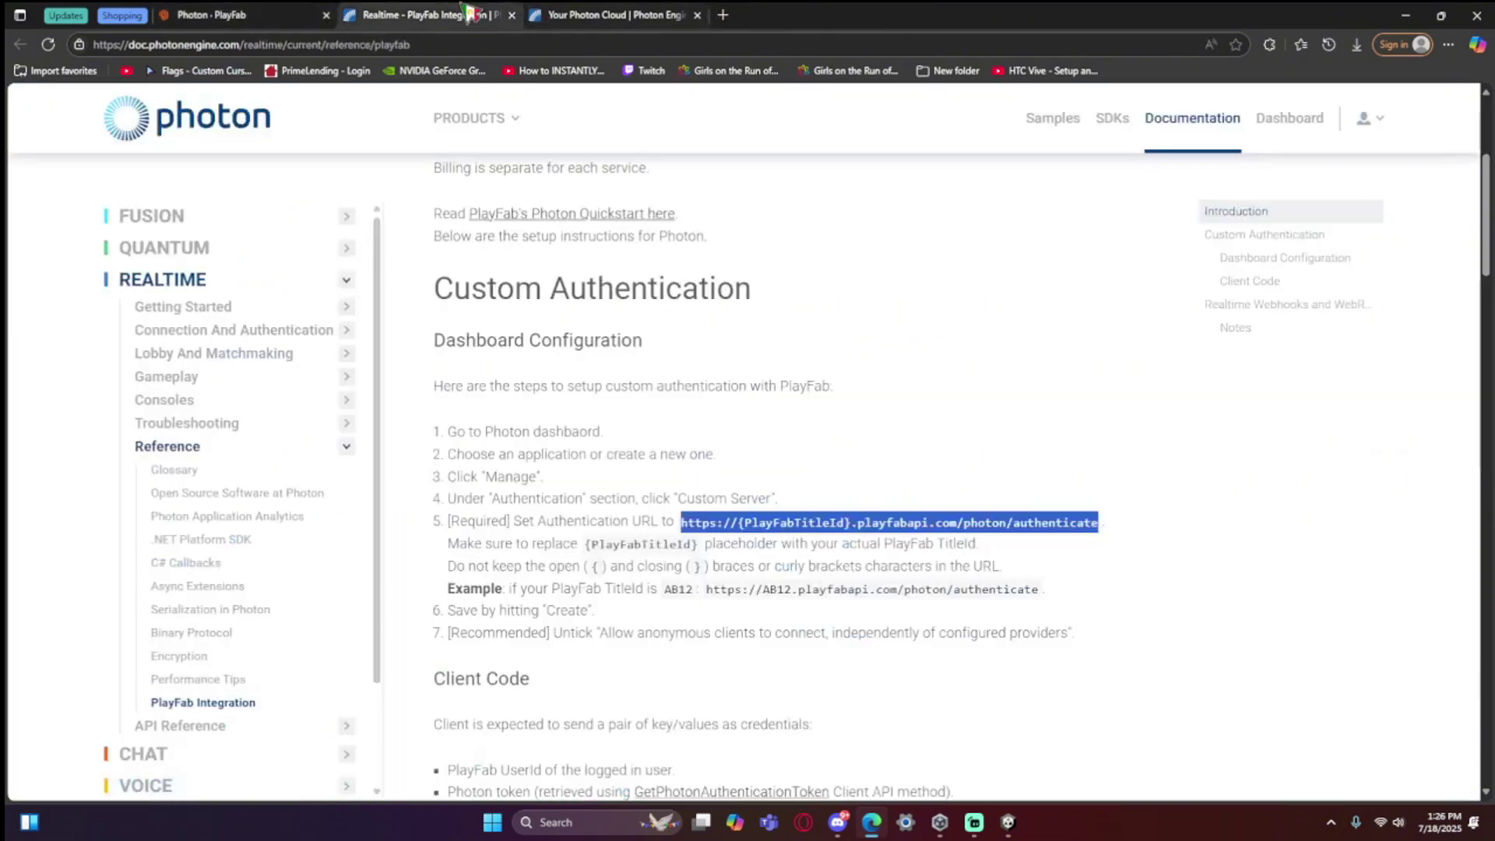
click(512, 14)
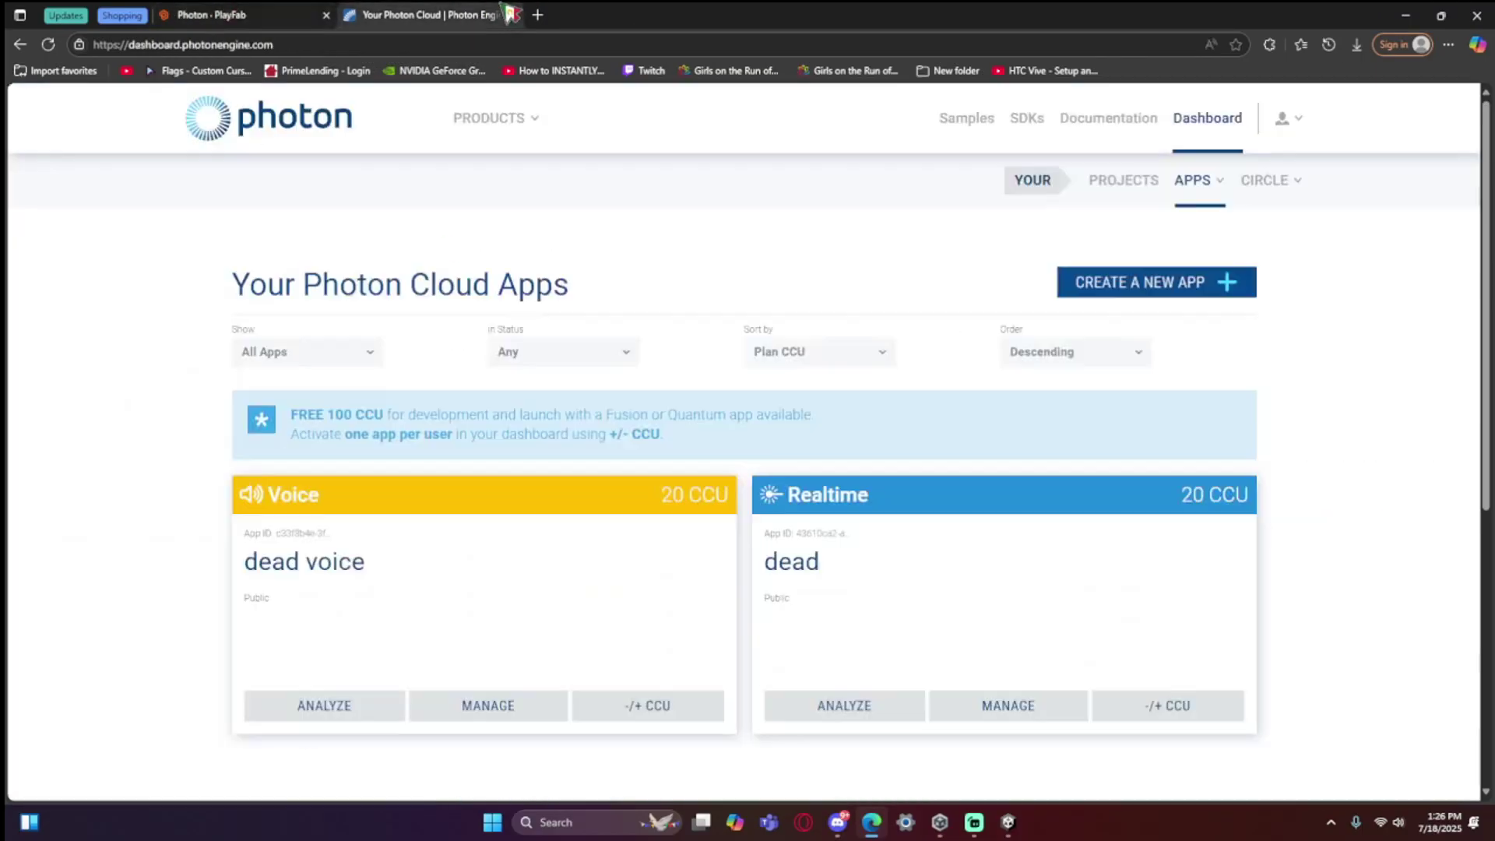
click(302, 14)
click(370, 15)
click(278, 14)
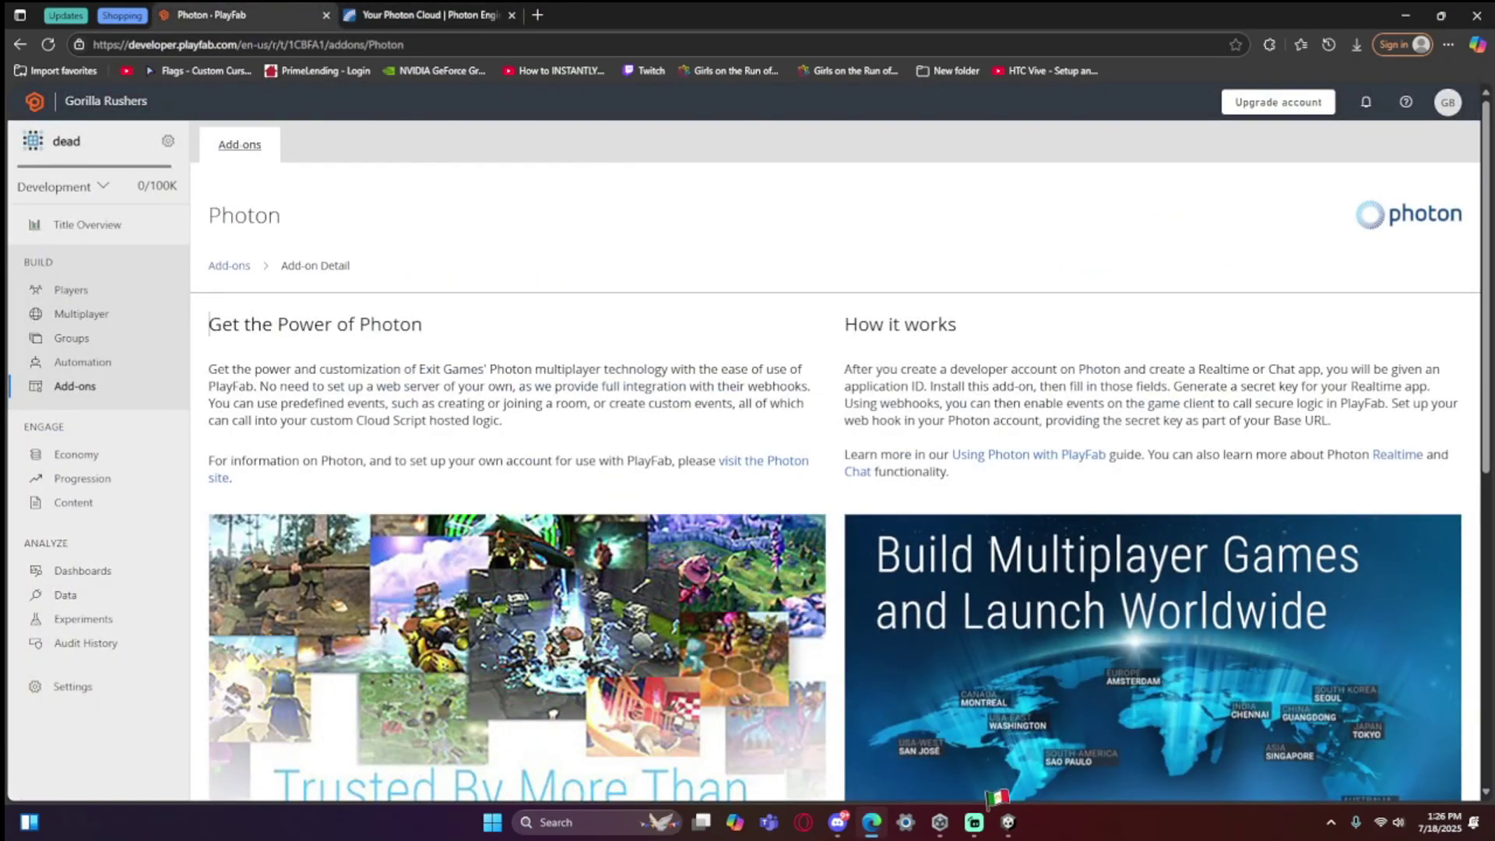
Switch to Unity, search the hierarchy for "playfab", and open the PlayFabAuthenticator object's script for editing
click(1008, 822)
right_drag(679, 454, 846, 406)
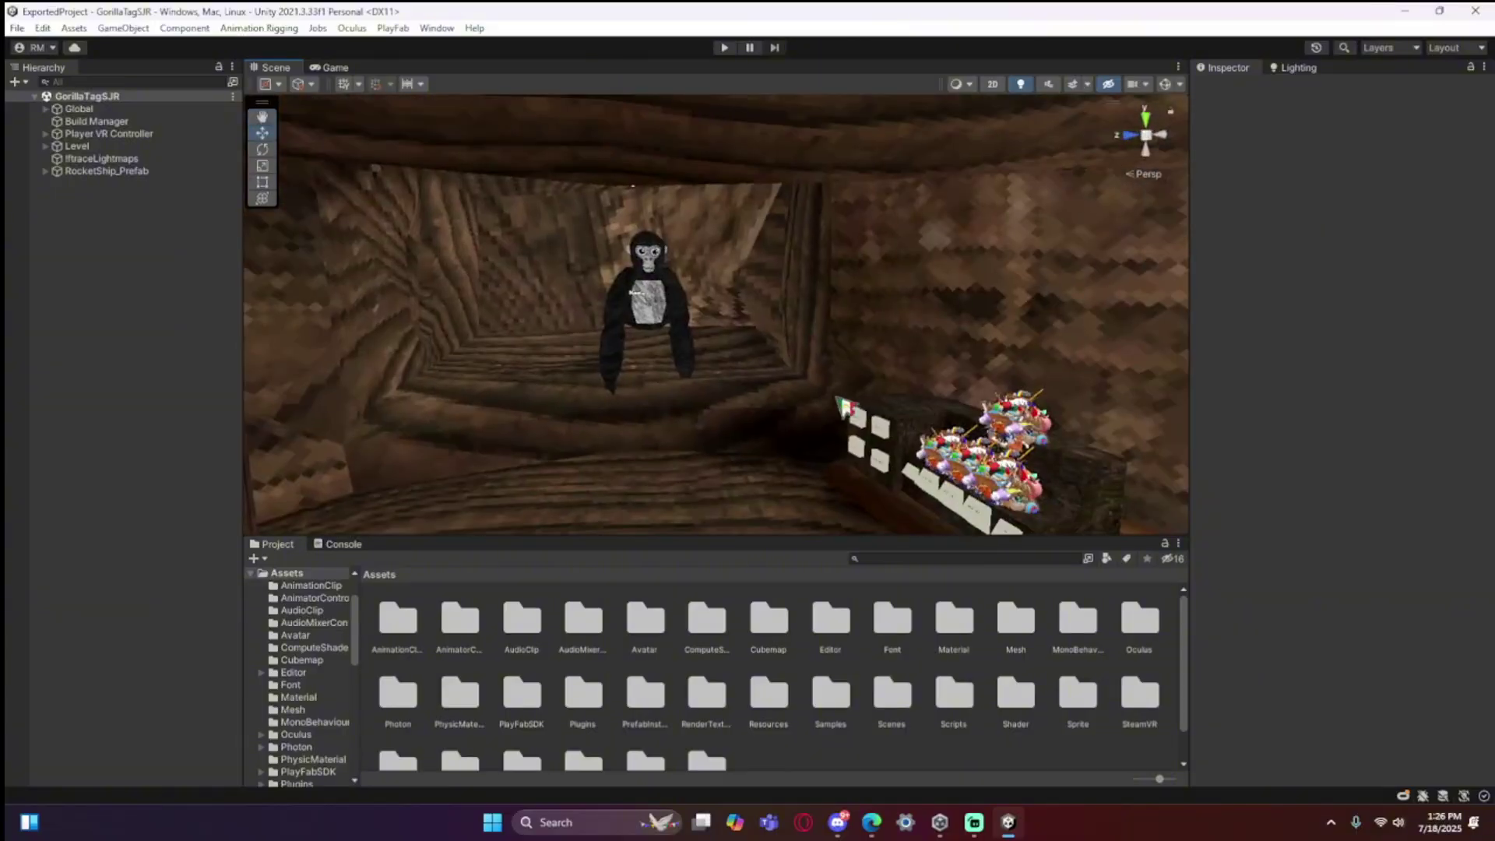
click(114, 81)
text(playfab)
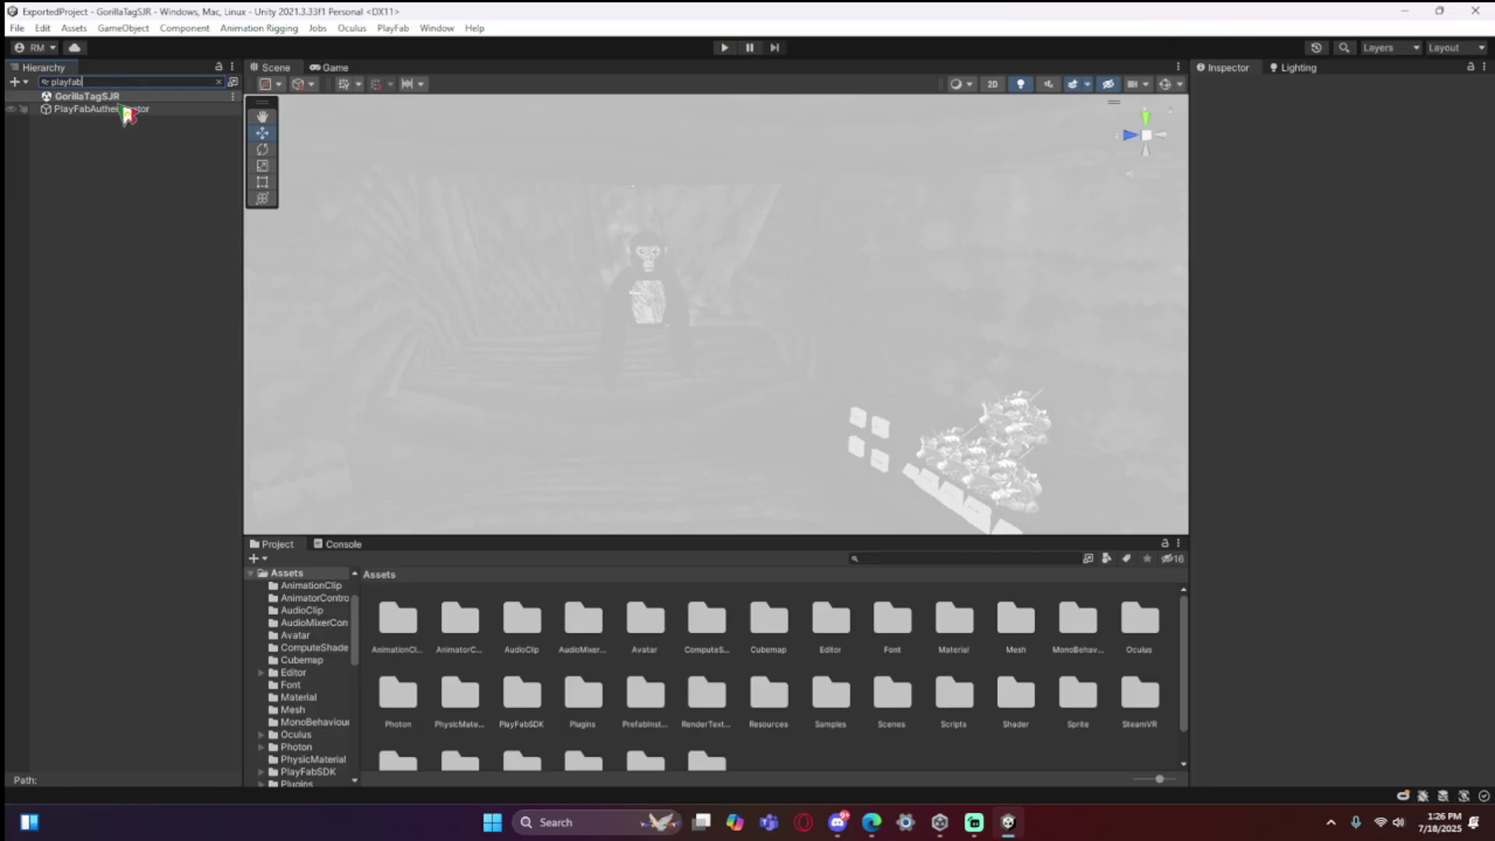
click(121, 111)
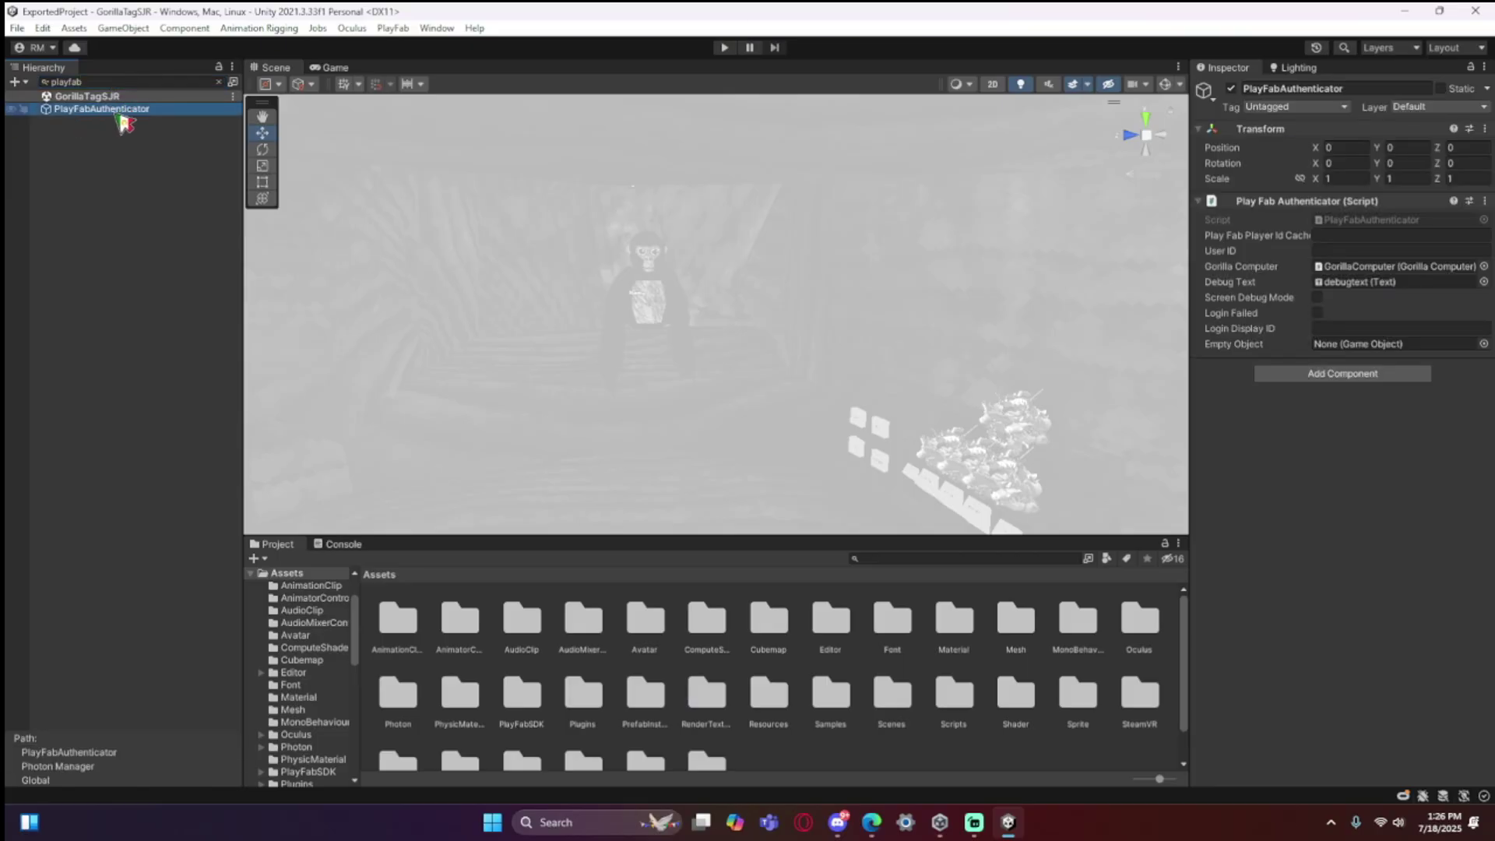
right_click(1321, 204)
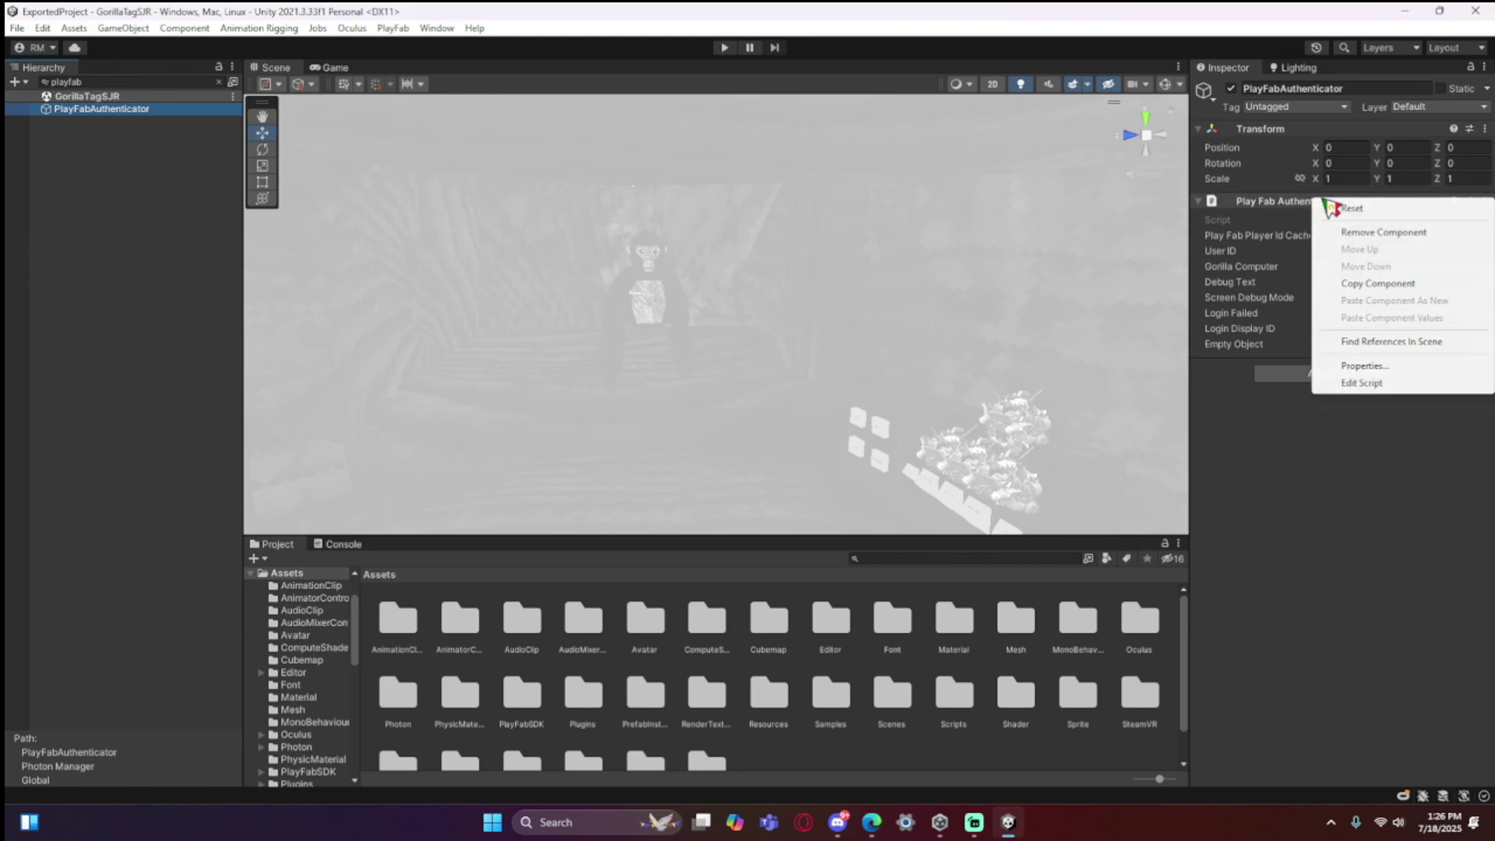
click(1371, 383)
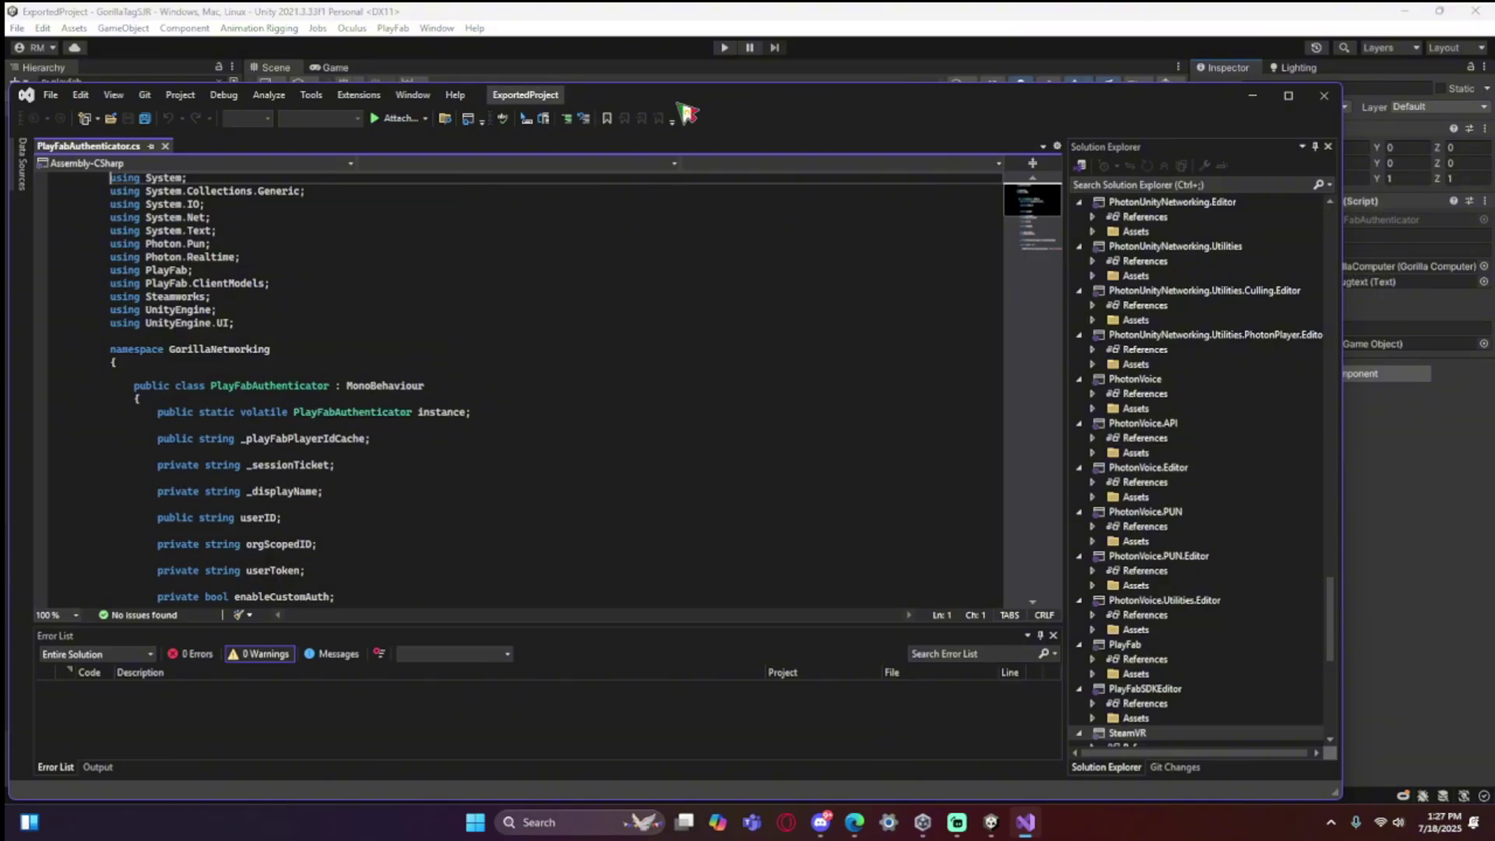
Replace the AppIdRealtime value in the script's Awake method with the App ID of the "dead" Realtime app from the Photon dashboard
drag(734, 98, 795, 134)
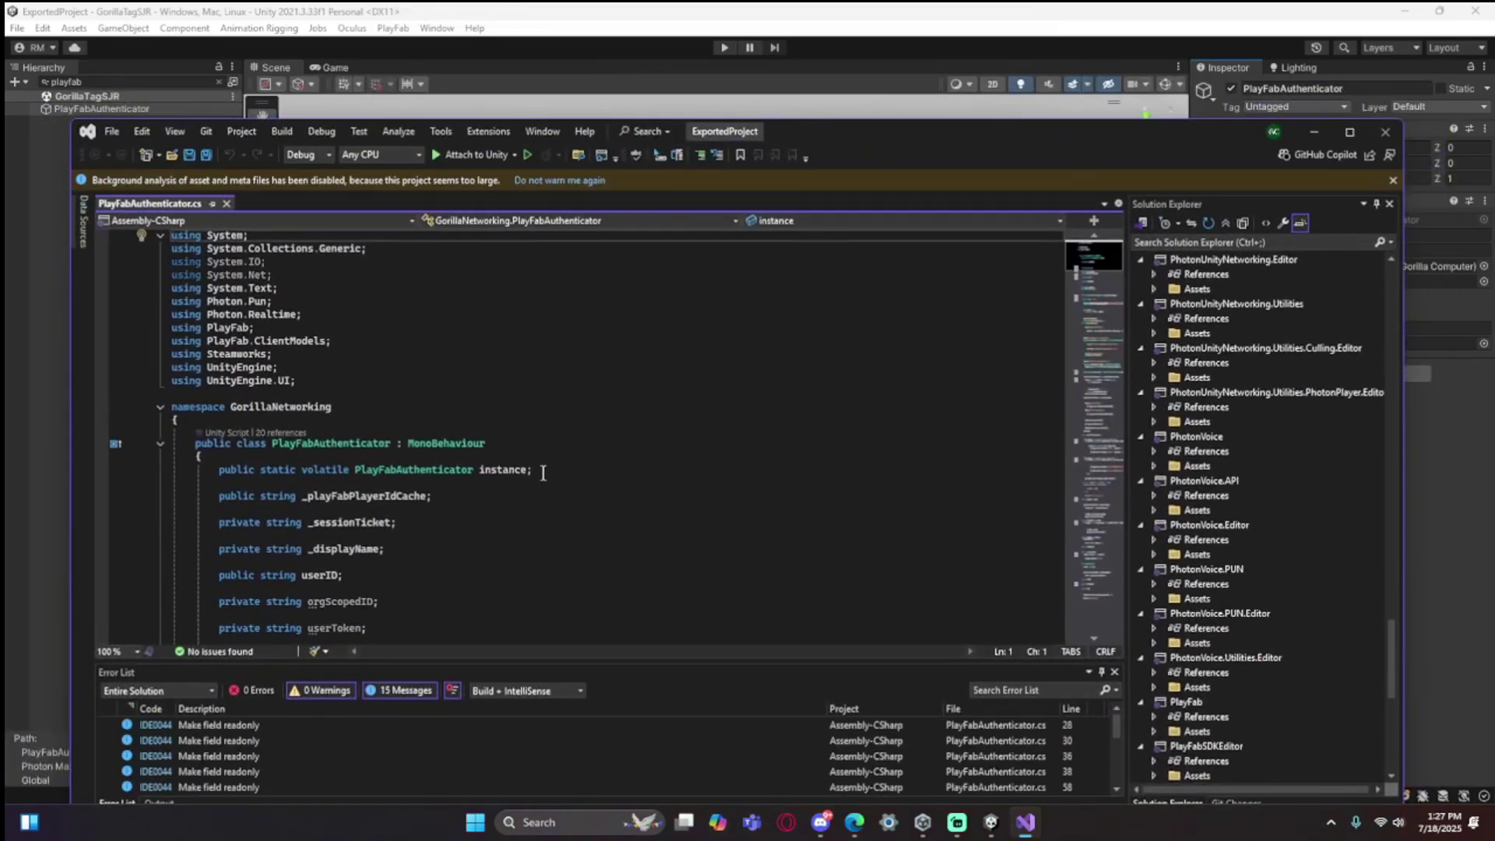
scroll(667, 526, down, 15)
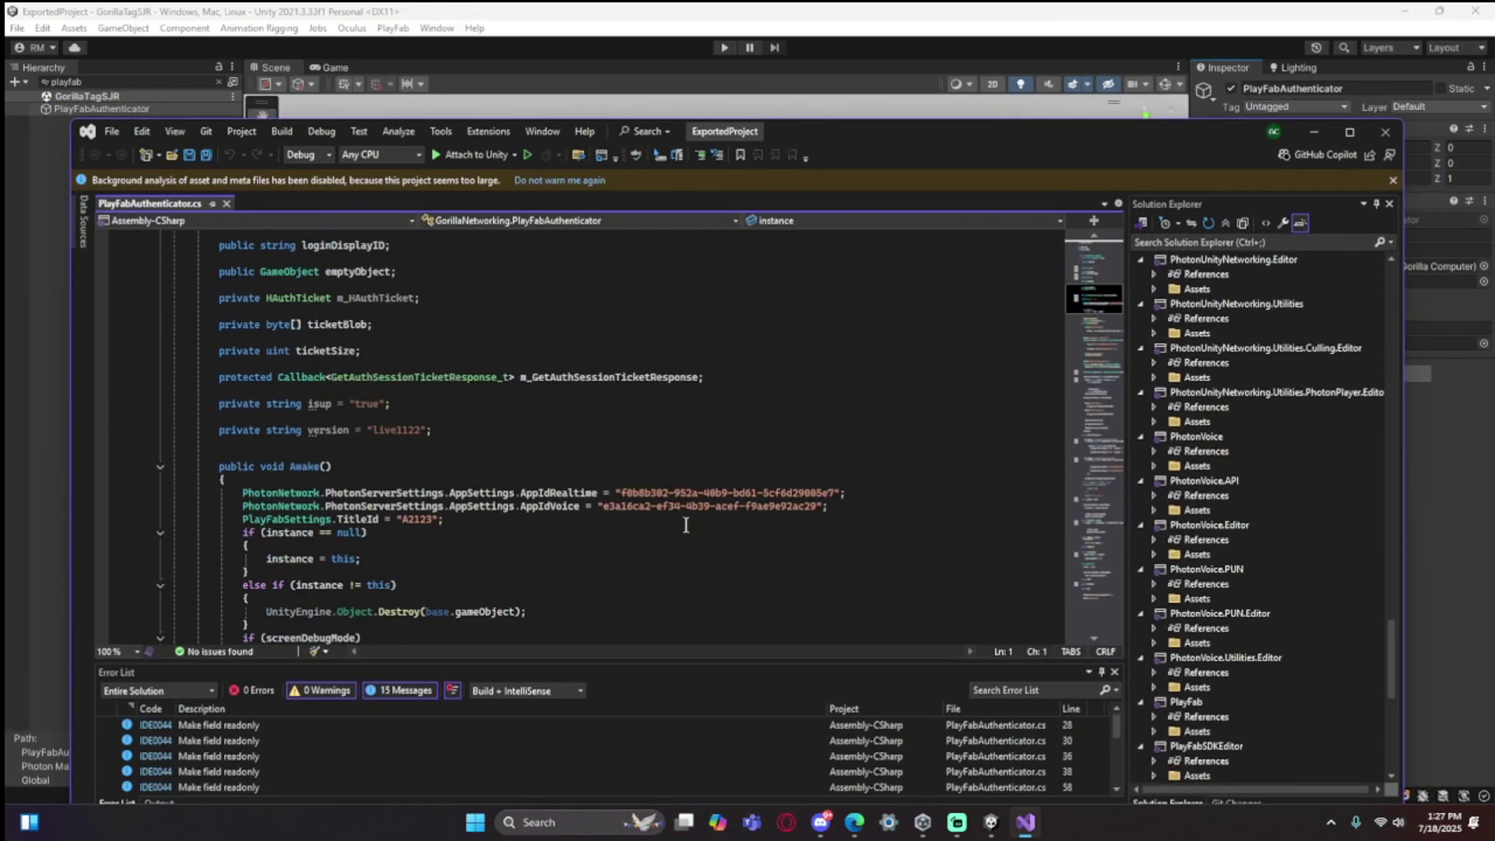
scroll(576, 464, down, 1)
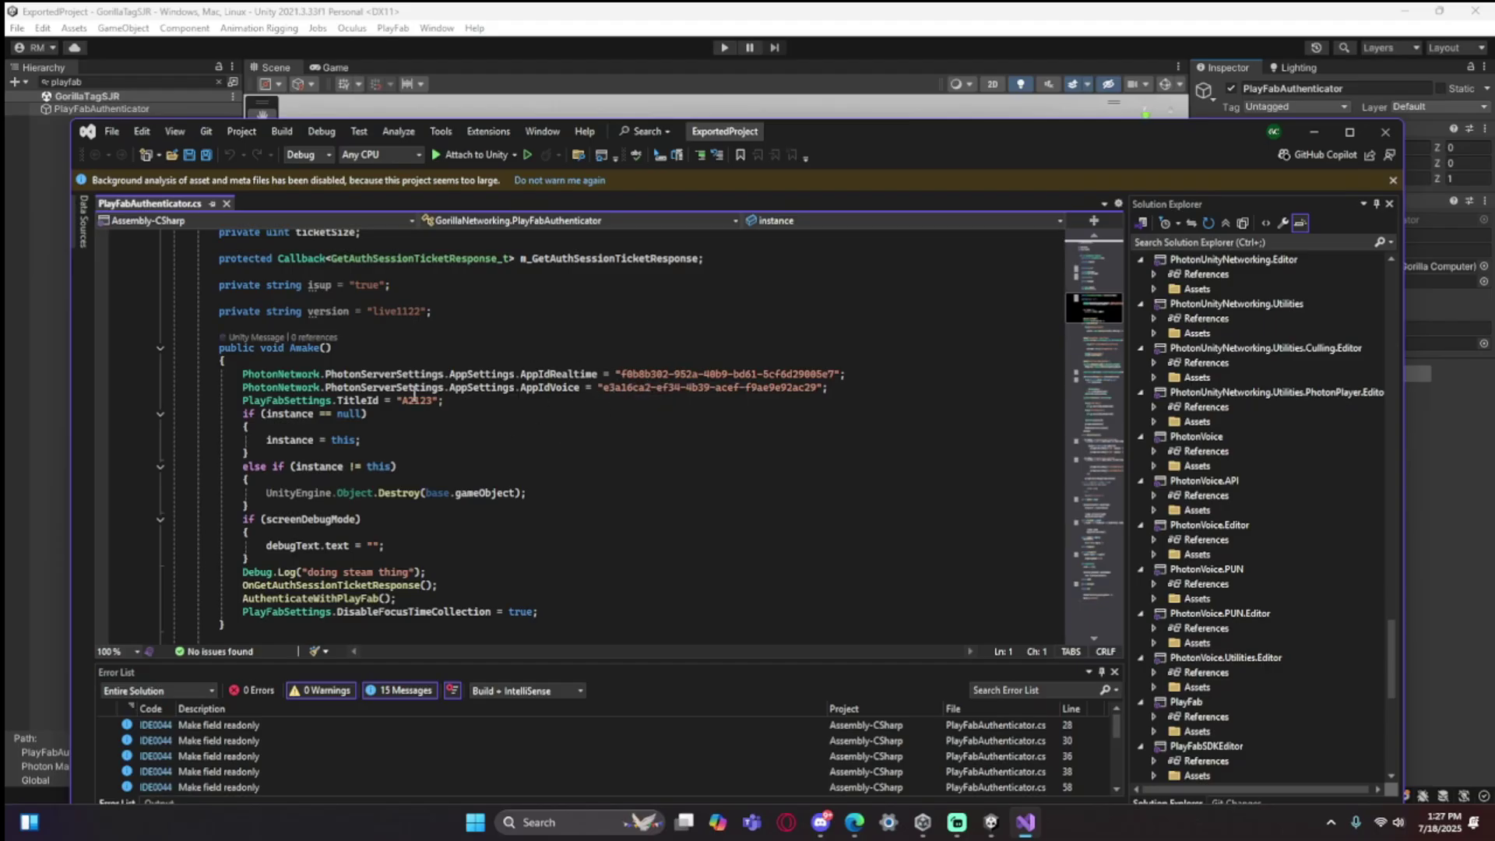
click(1437, 472)
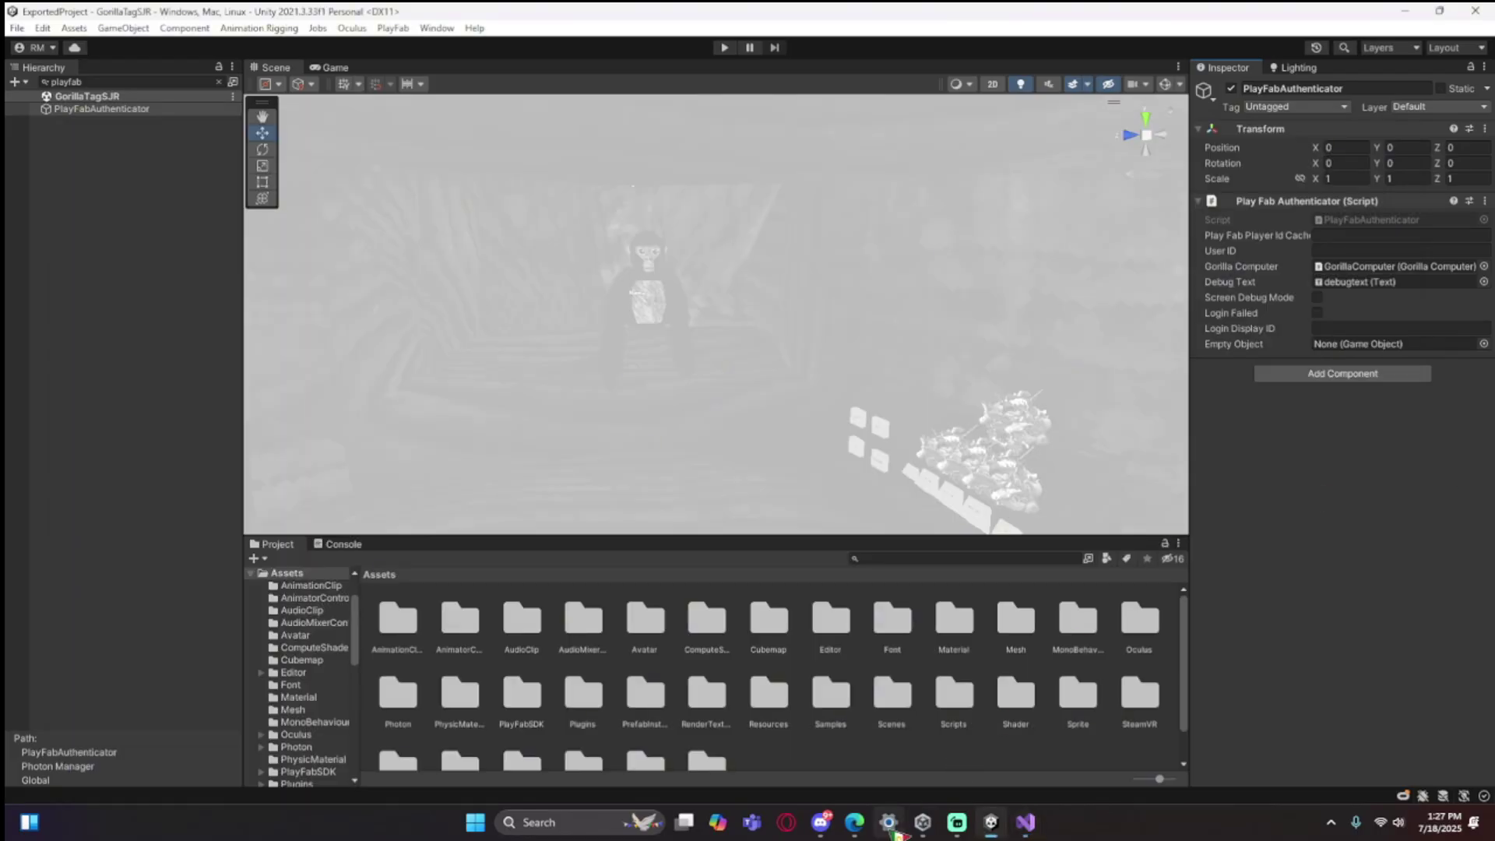
click(854, 821)
click(436, 14)
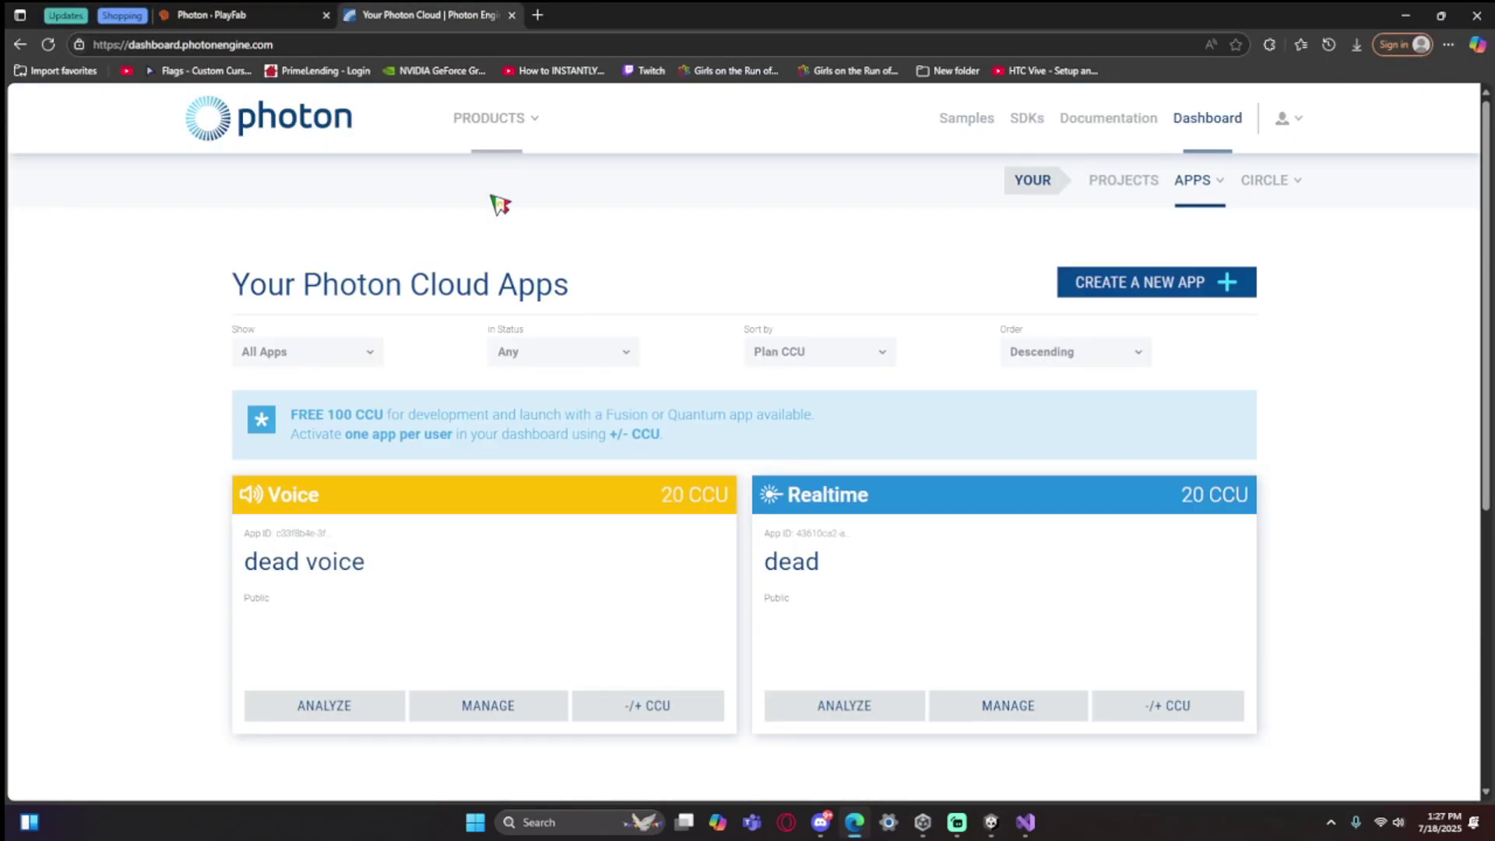
click(816, 531)
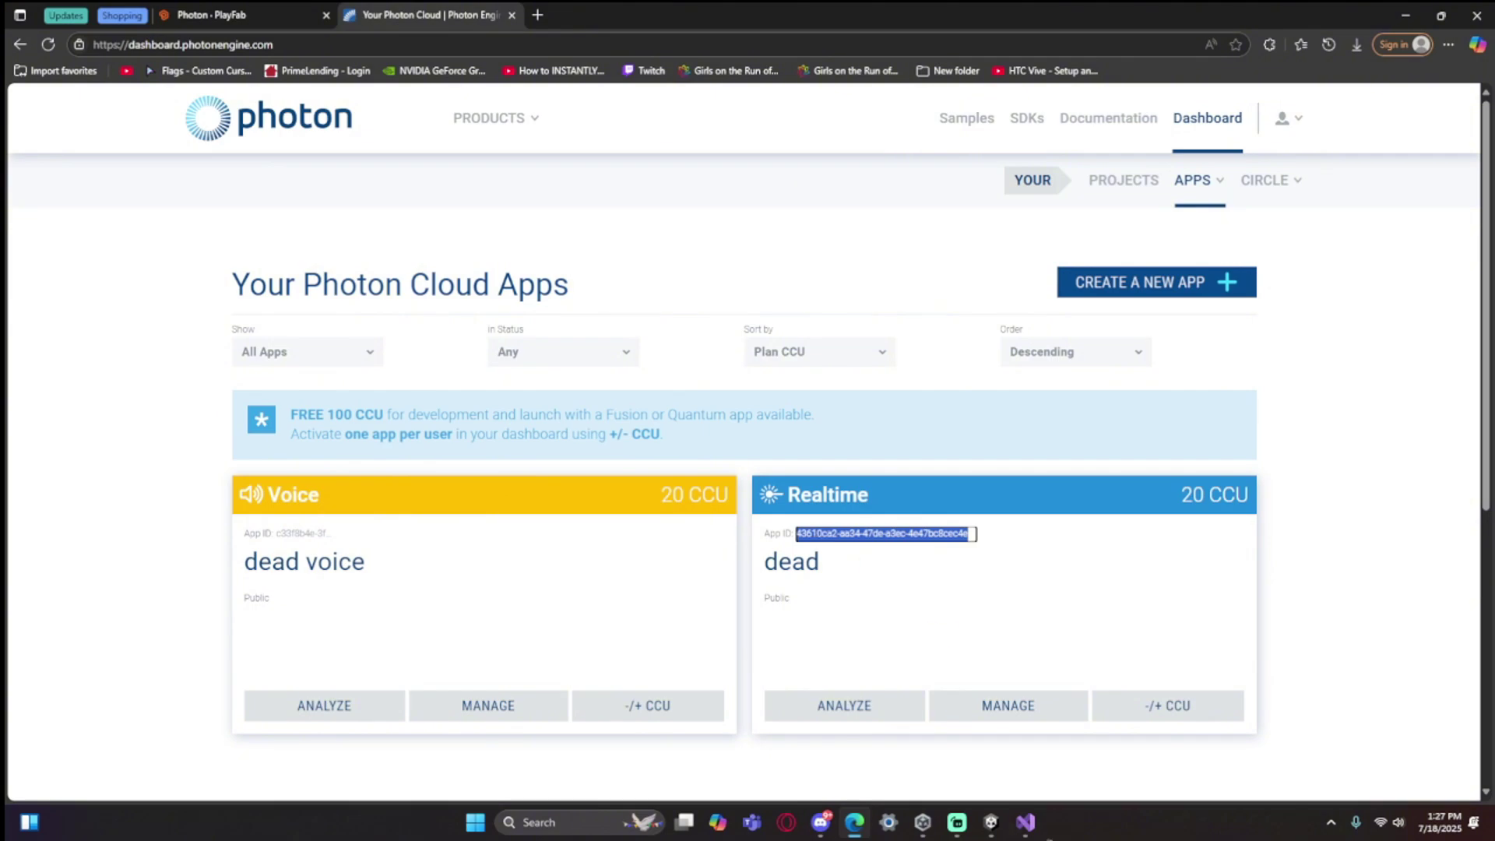
click(1024, 822)
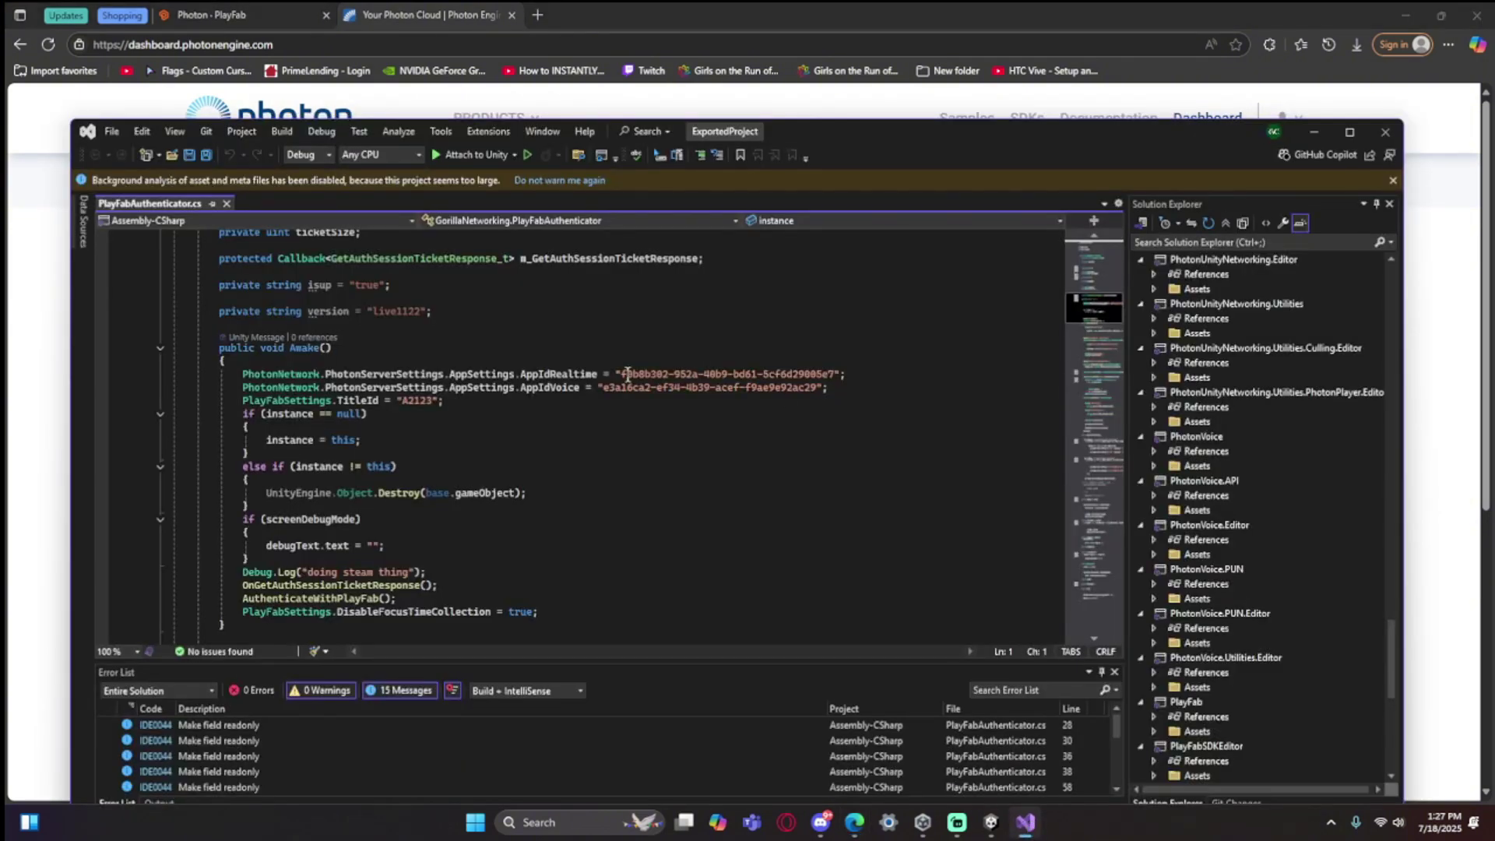
drag(619, 374, 841, 380)
key(BackSpace)
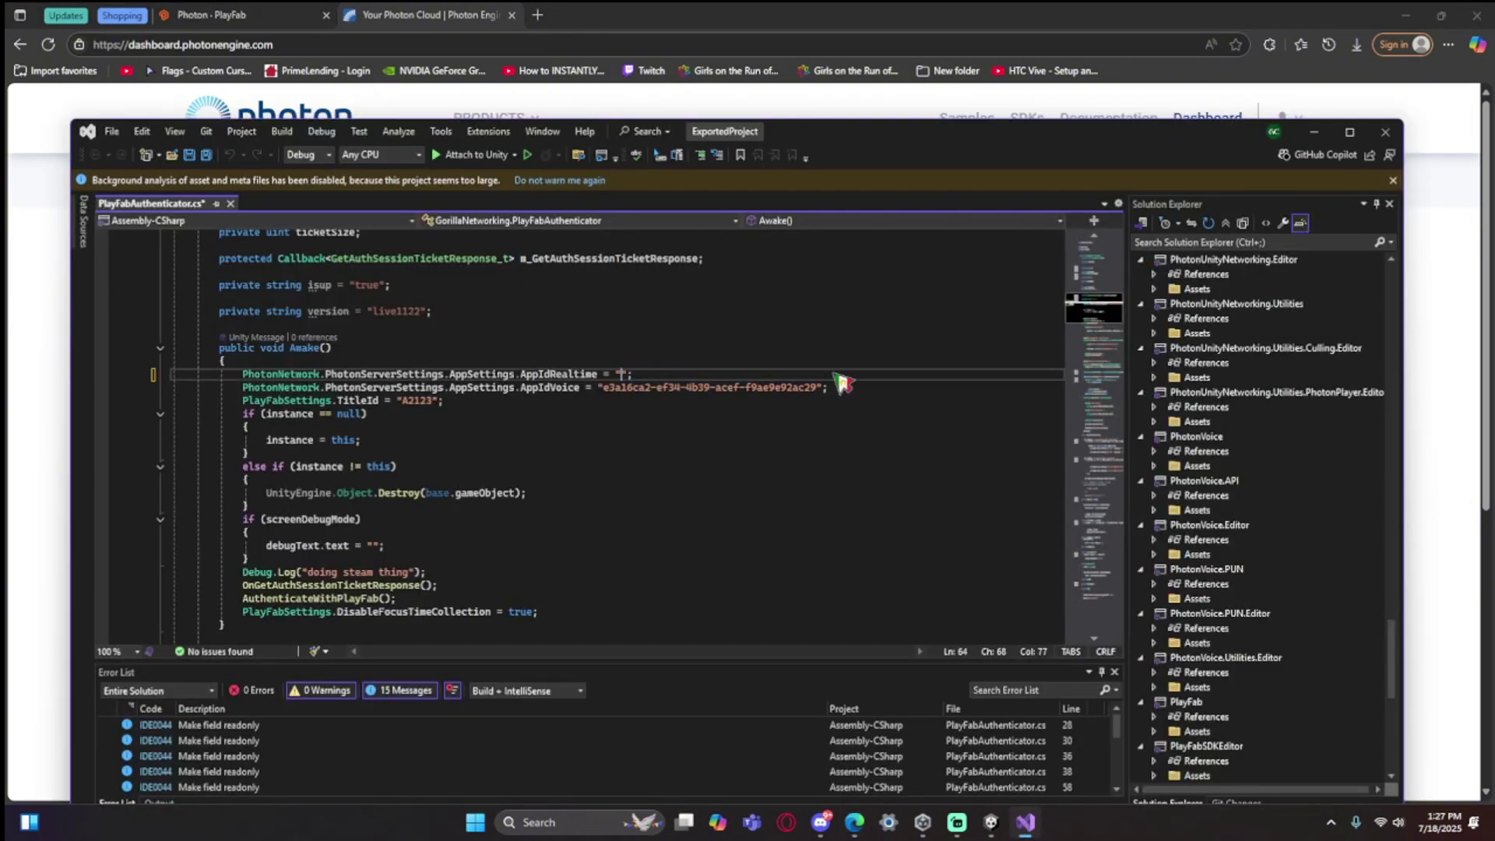
key(ctrl+v)
Replace the AppIdVoice value in Awake with the App ID of the "dead voice" app from the Photon dashboard
click(1424, 441)
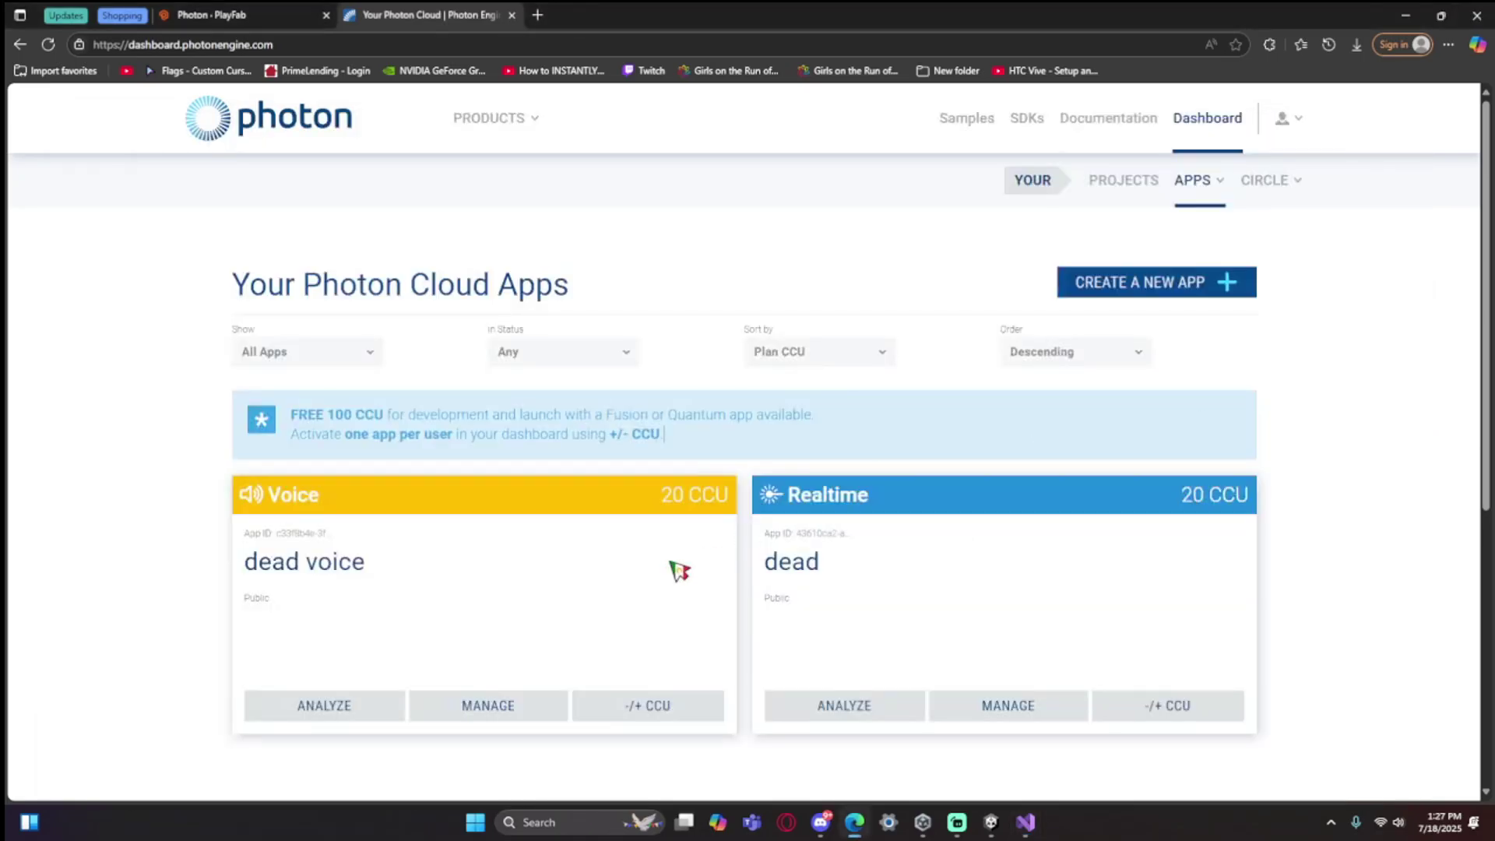
click(296, 533)
key(ctrl+c)
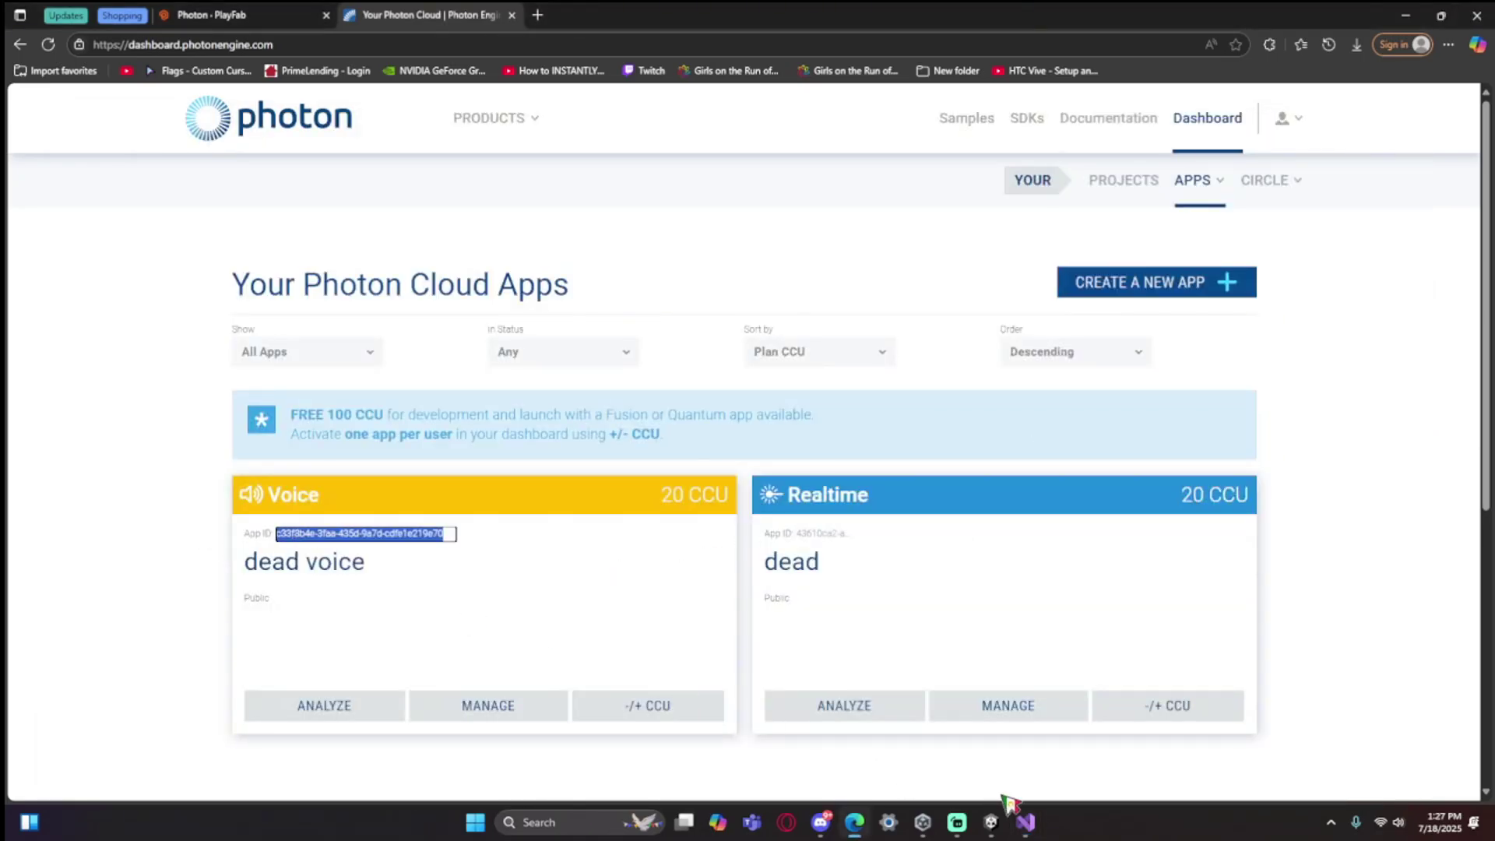
click(1026, 823)
drag(601, 388, 796, 386)
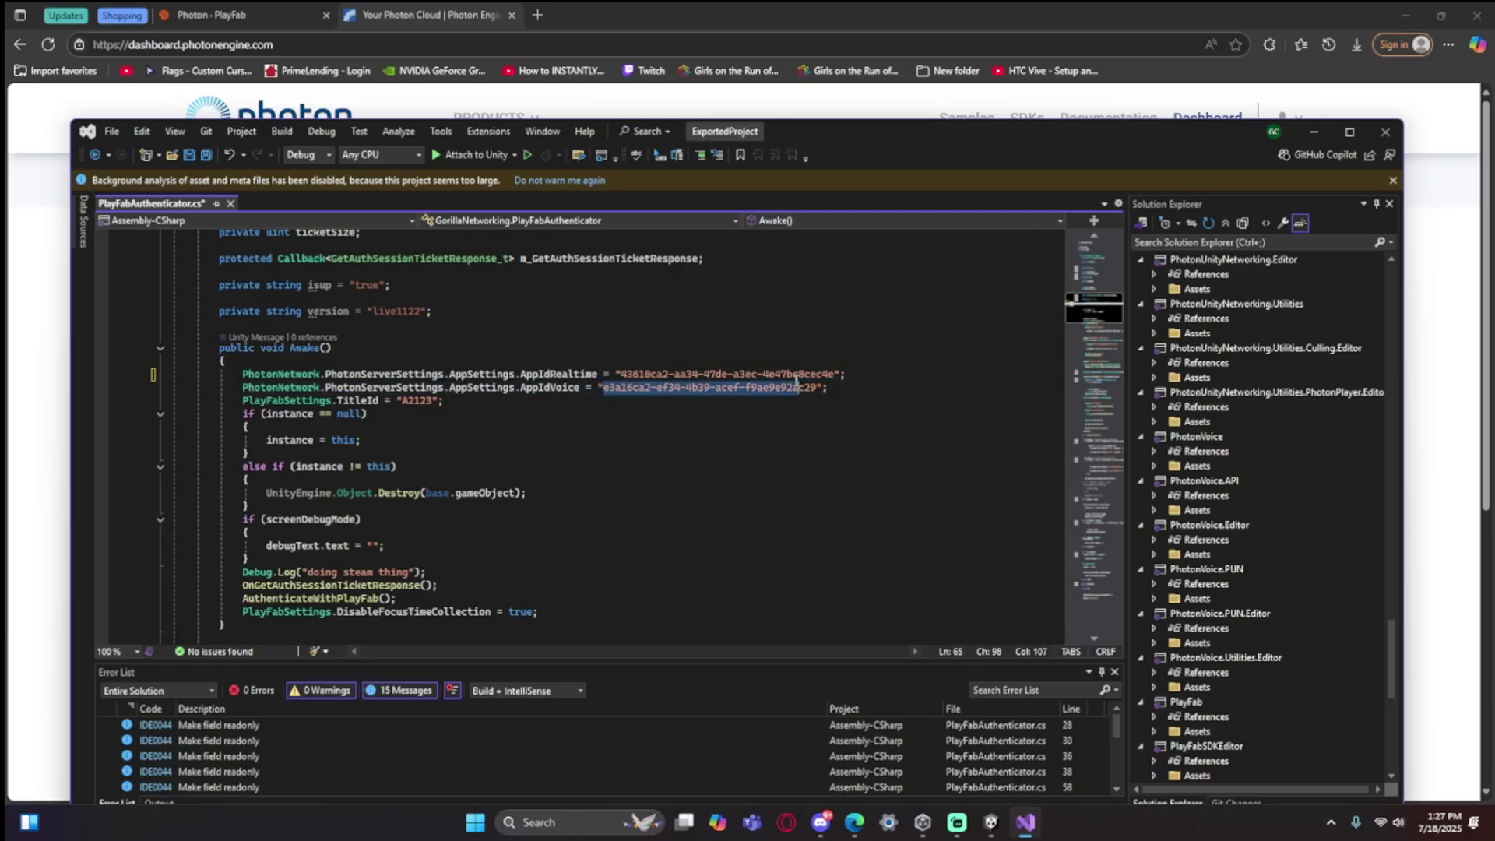
key(ctrl+v)
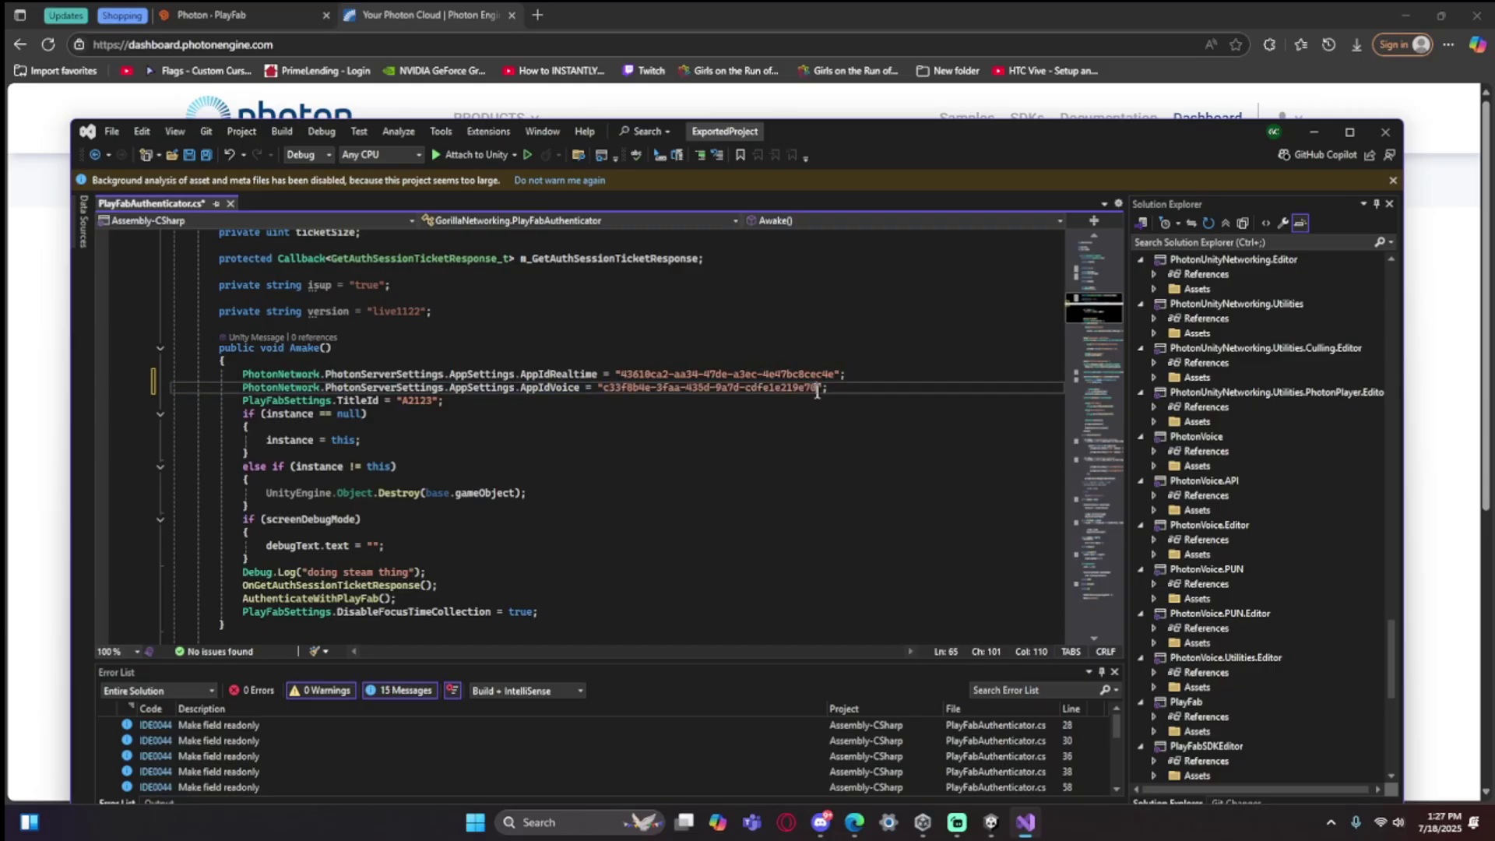
Replace the PlayFabSettings.TitleId value in the script with the title ID from the PlayFab page's web address
click(1433, 447)
click(312, 17)
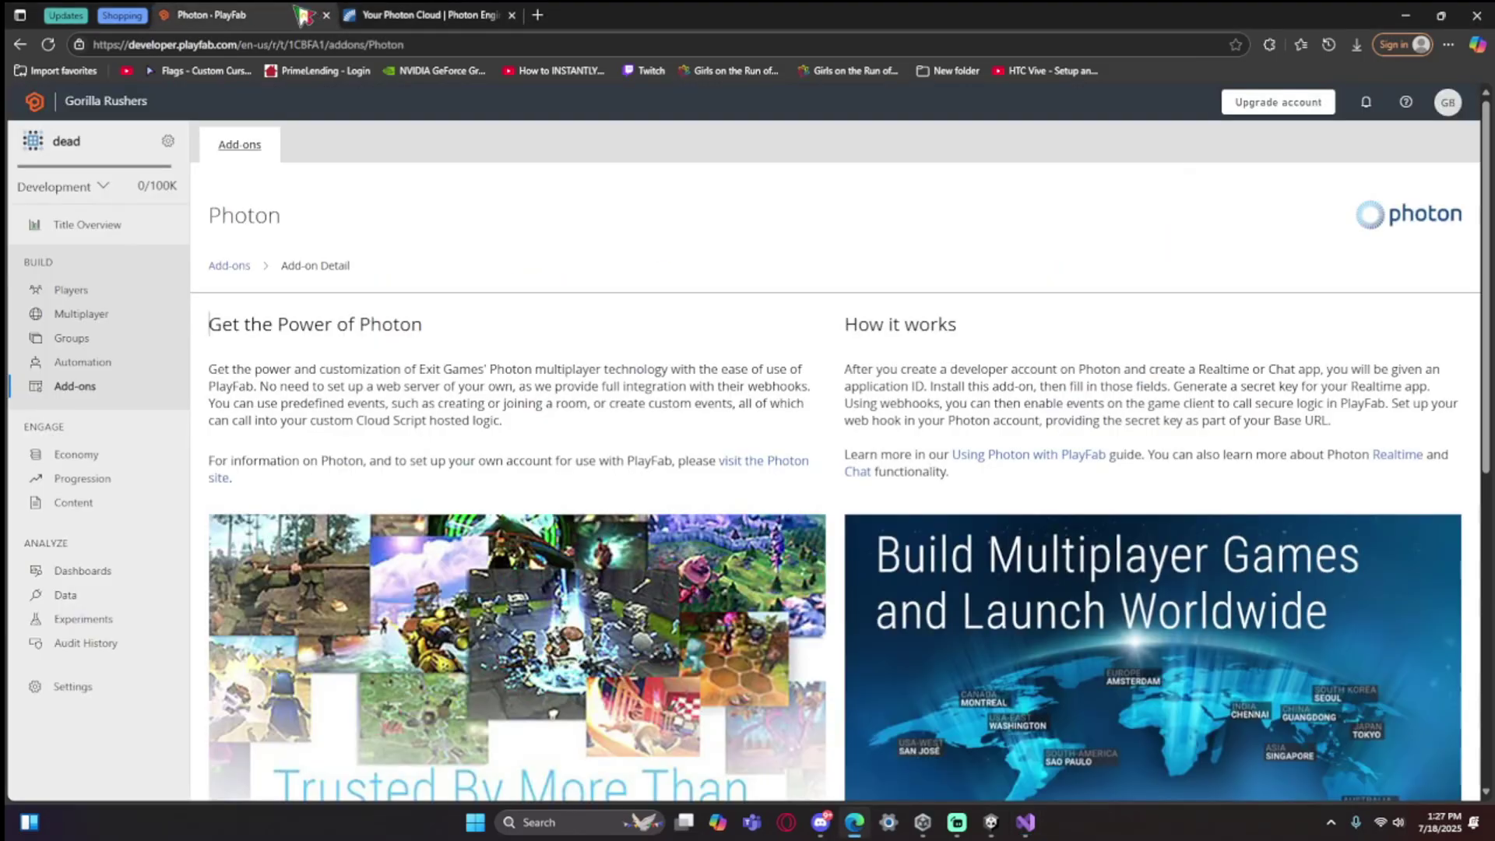
double_click(319, 46)
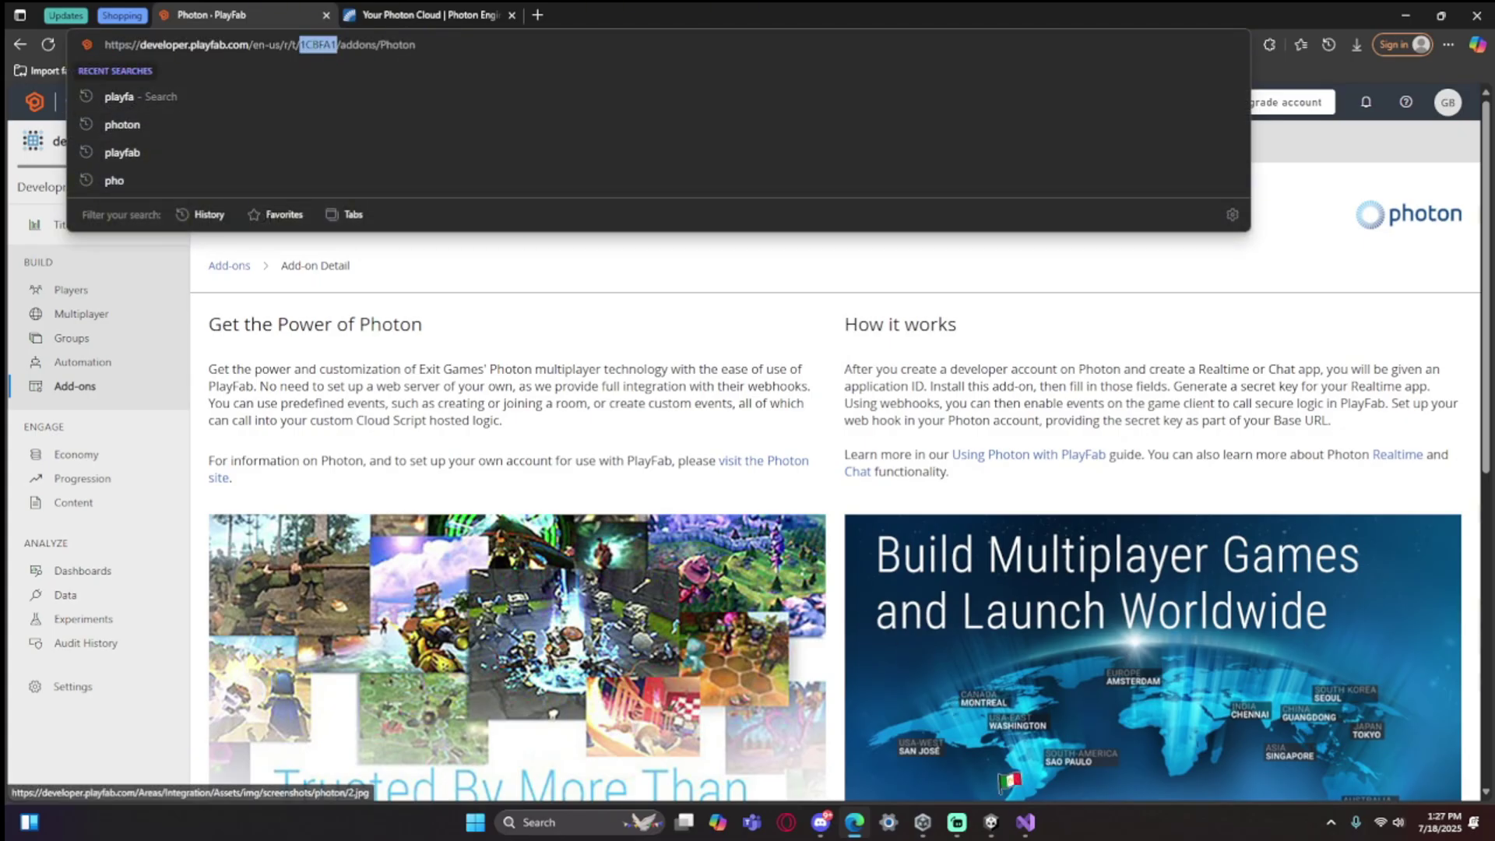
click(1025, 822)
click(432, 401)
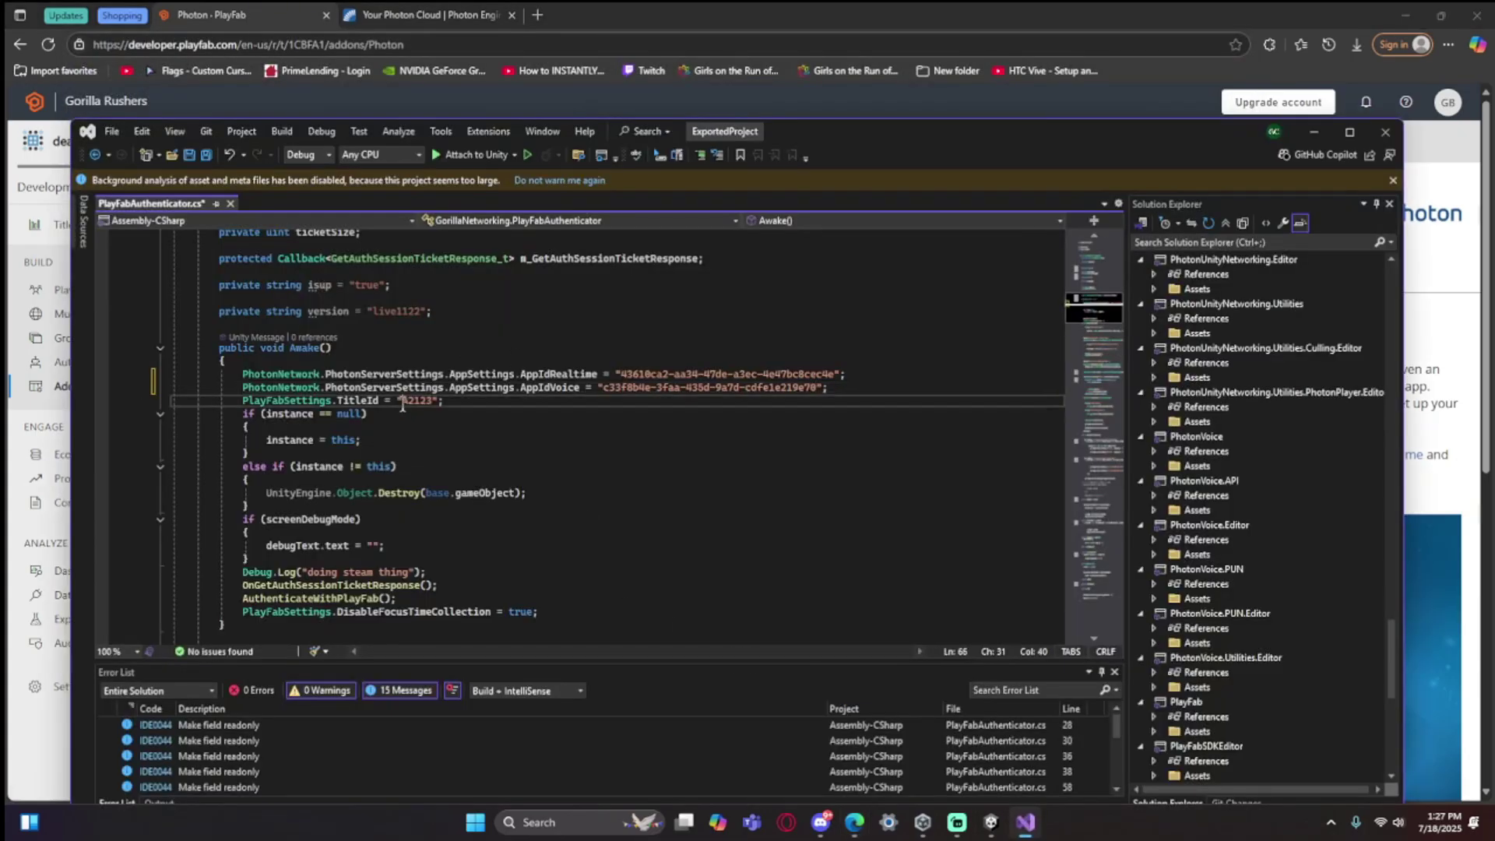
key(BackSpace)
key(BackSpace)
key(BackSpace)
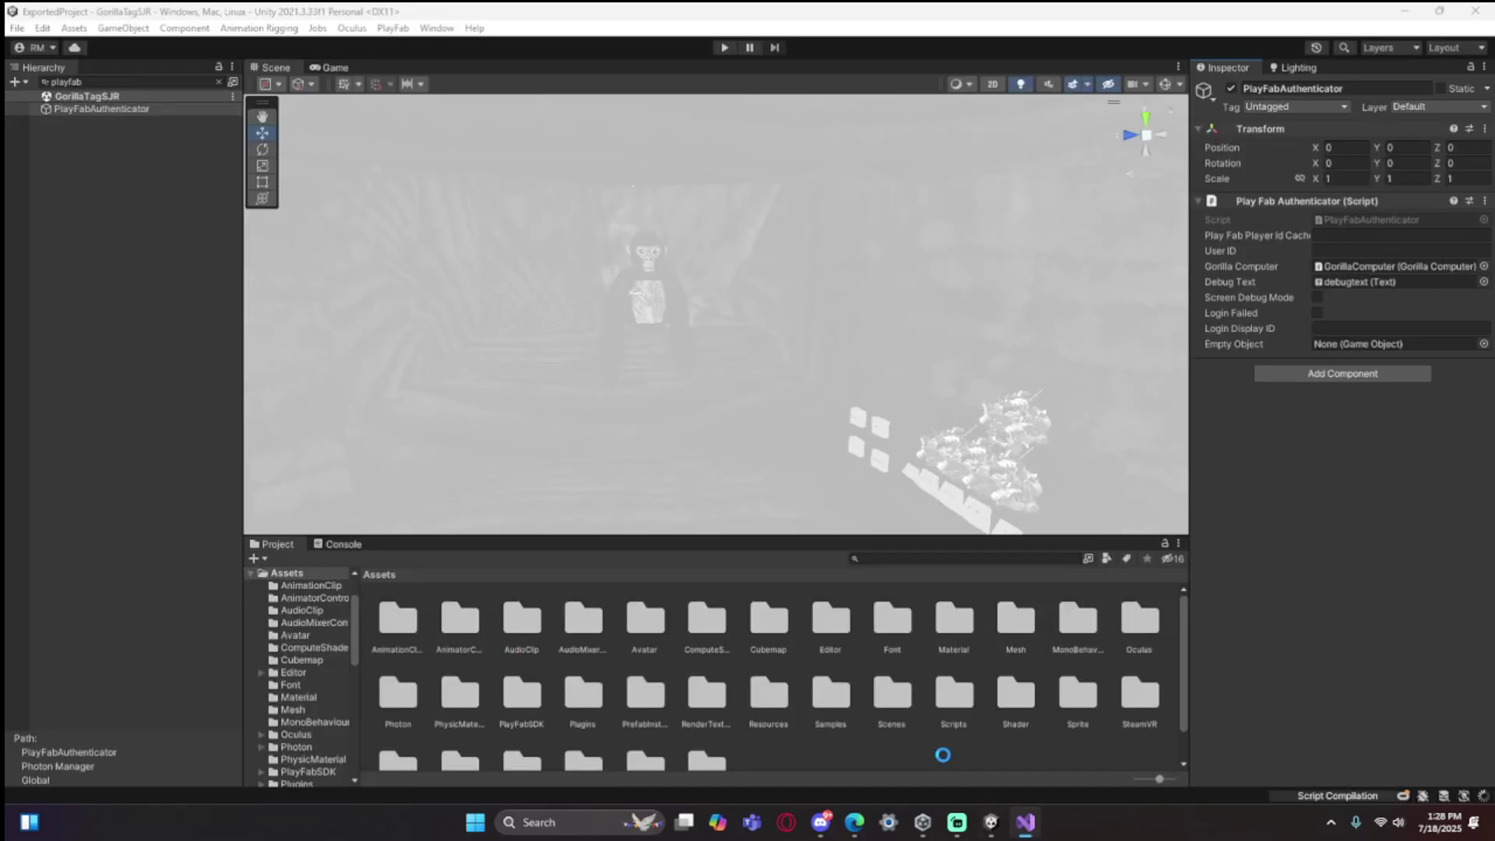
Switch to Unity, run the scene in play mode, and resume the paused game
click(990, 821)
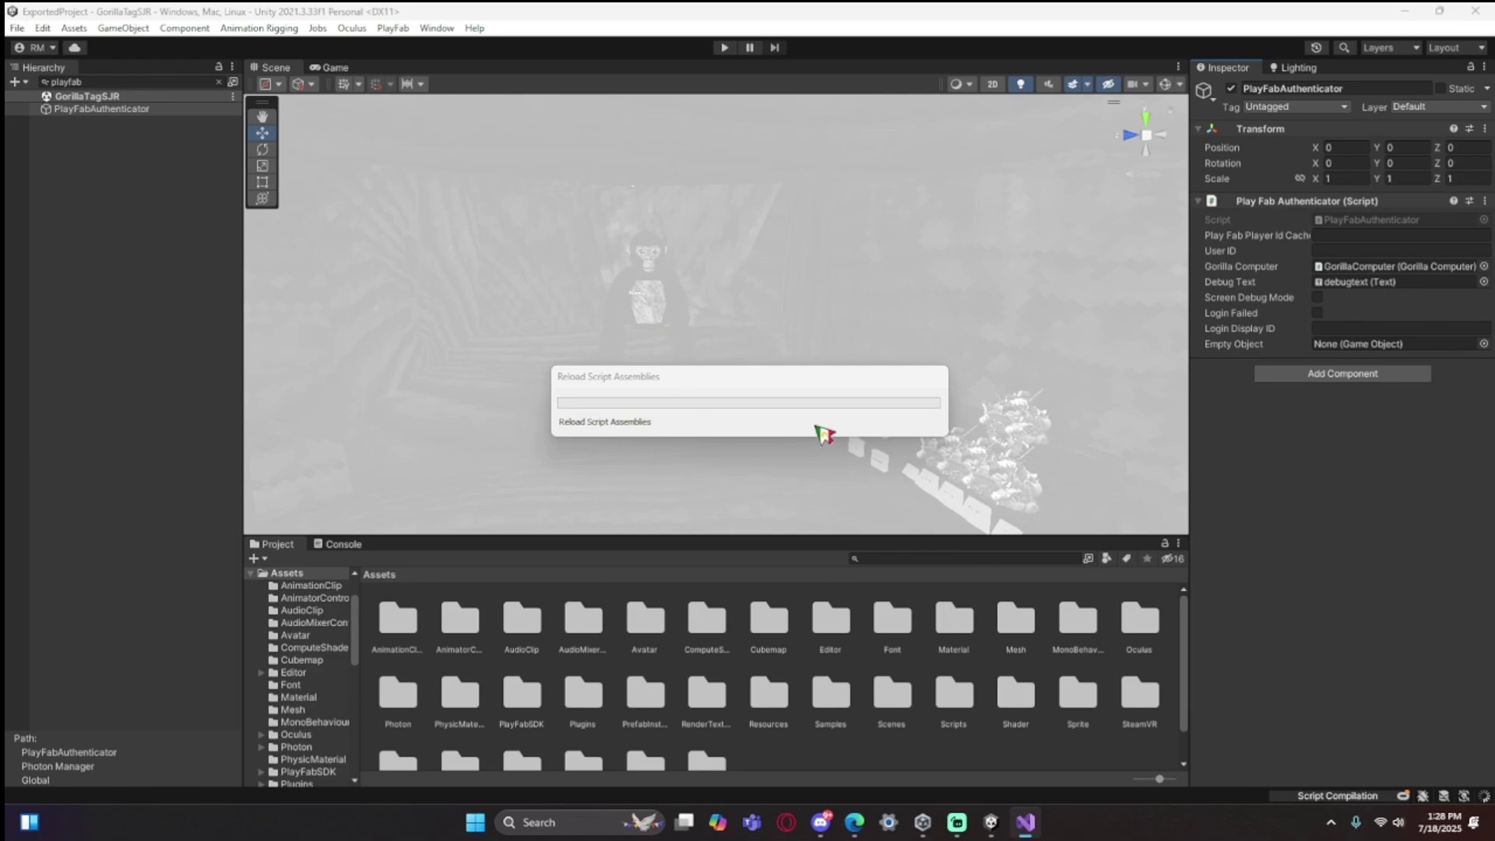
right_drag(757, 406, 662, 319)
click(726, 49)
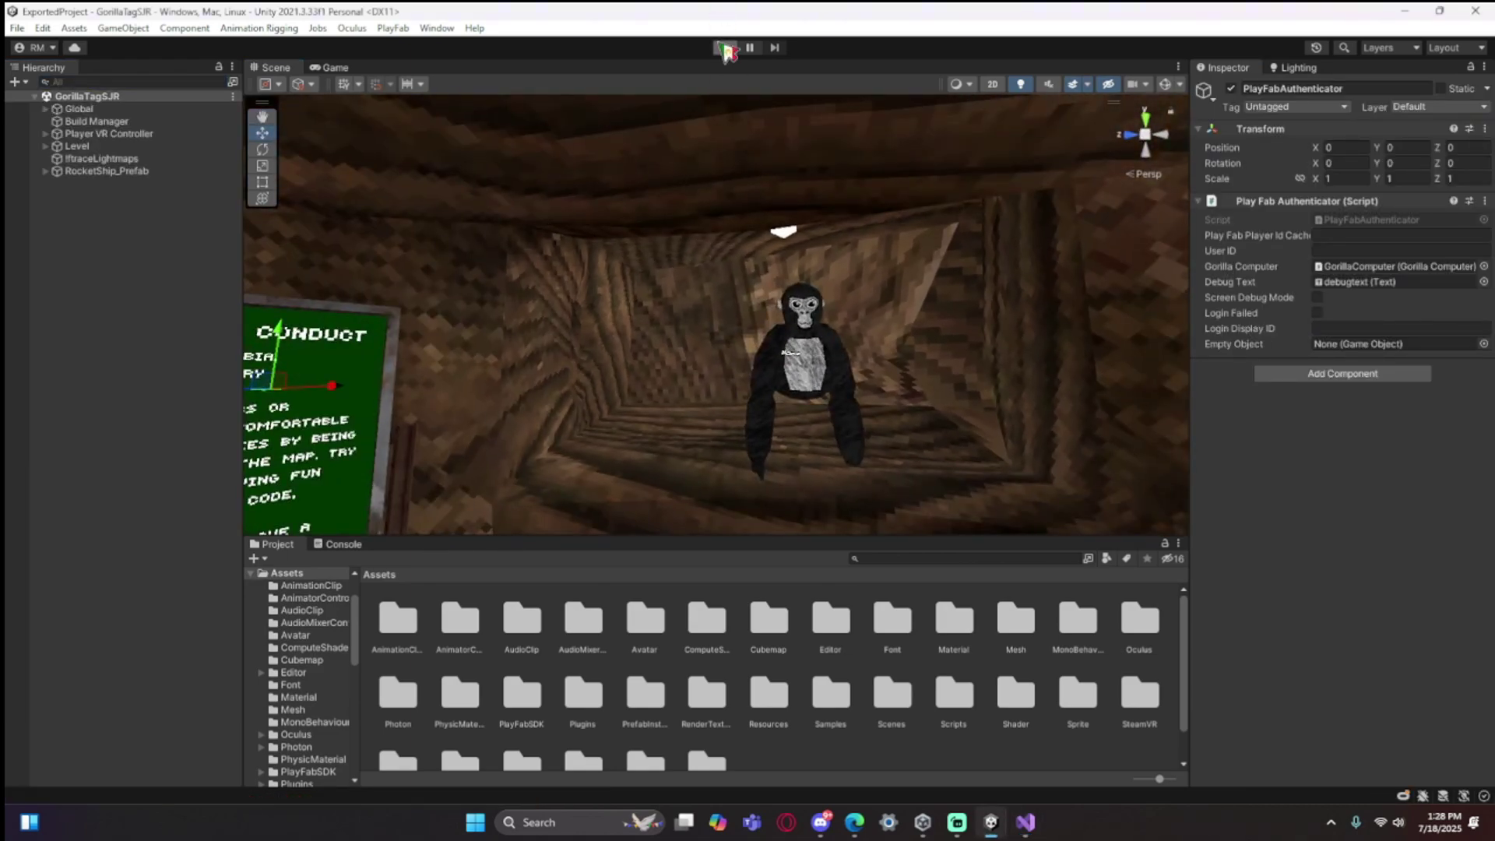
click(726, 48)
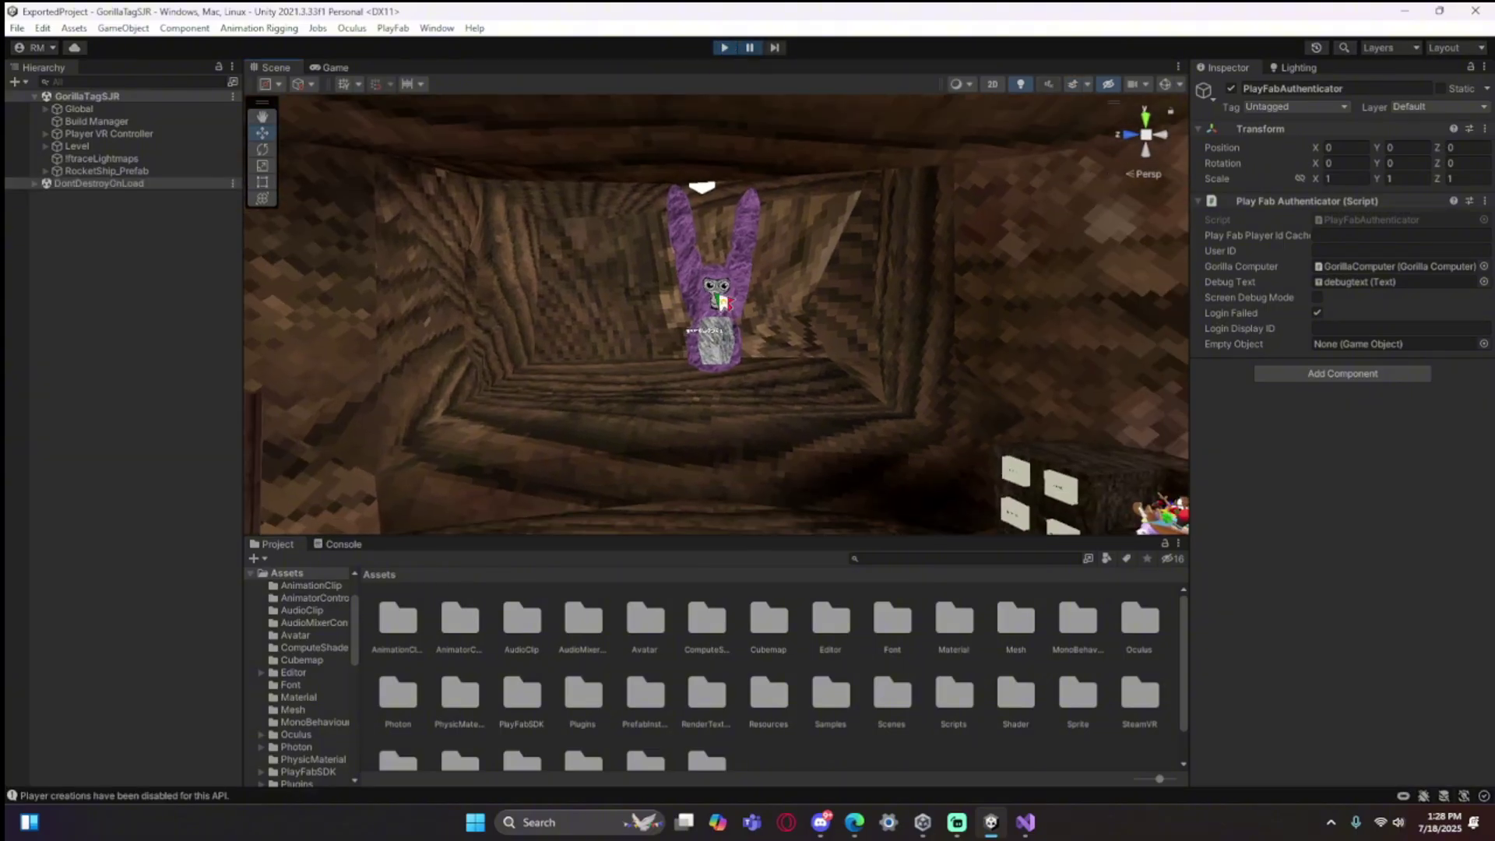
right_drag(611, 263, 648, 286)
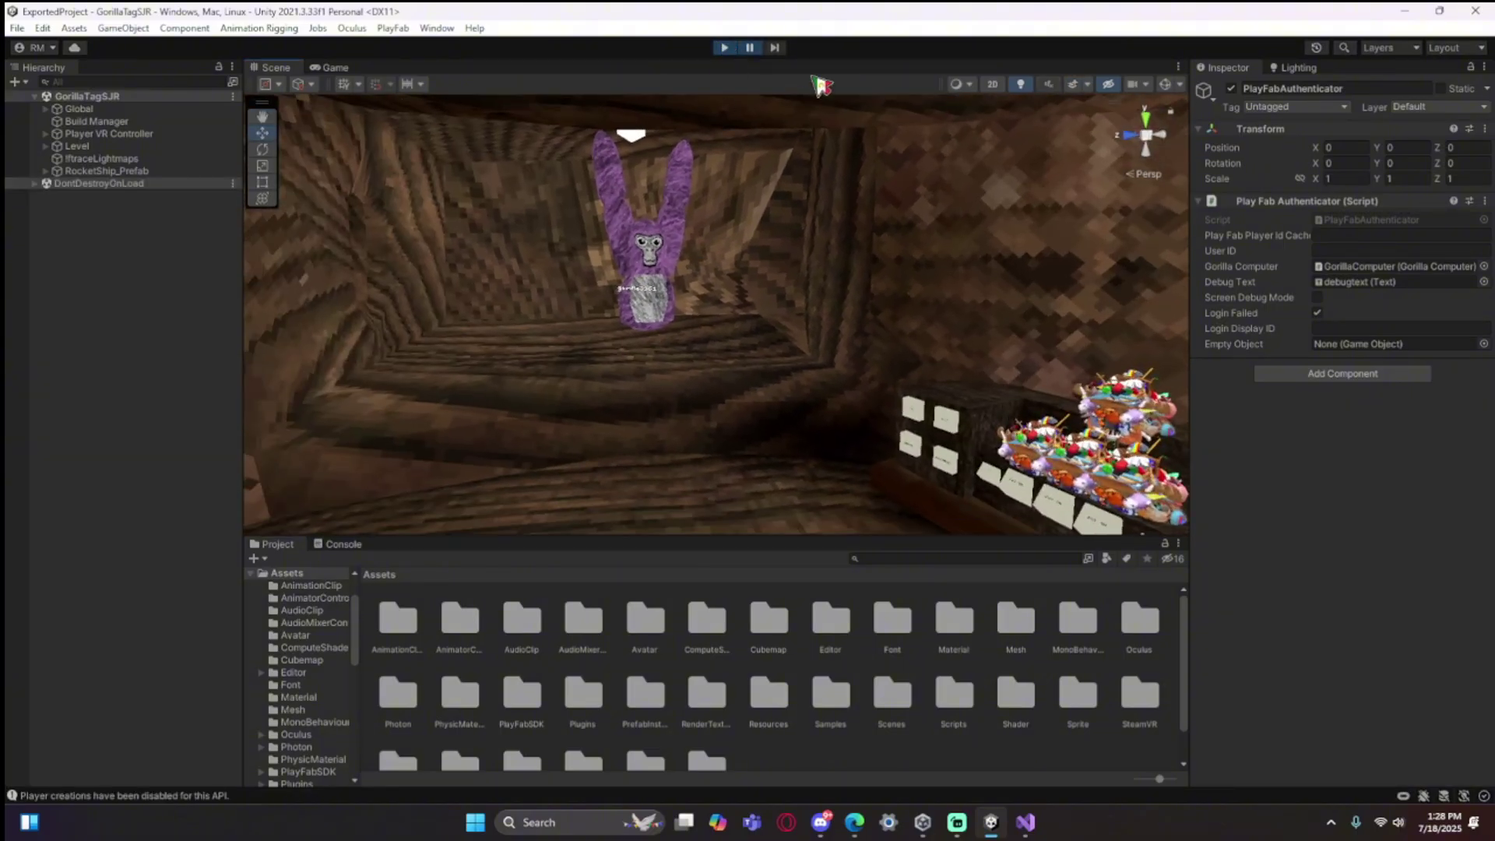
click(751, 52)
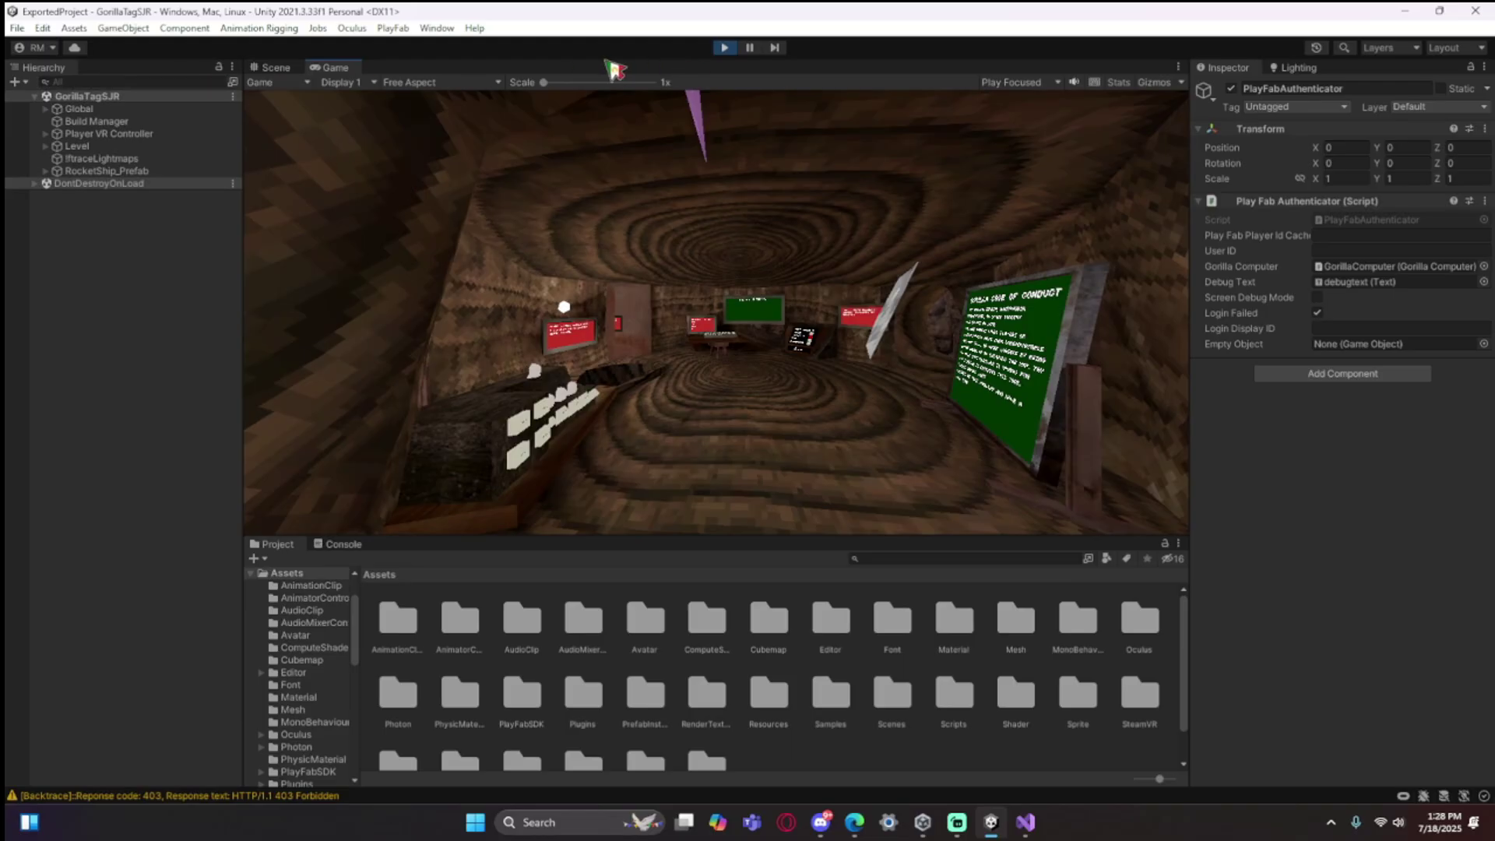
Return to the Scene view, search the hierarchy for "player", select GorillaPlayer, and clear the search
click(278, 68)
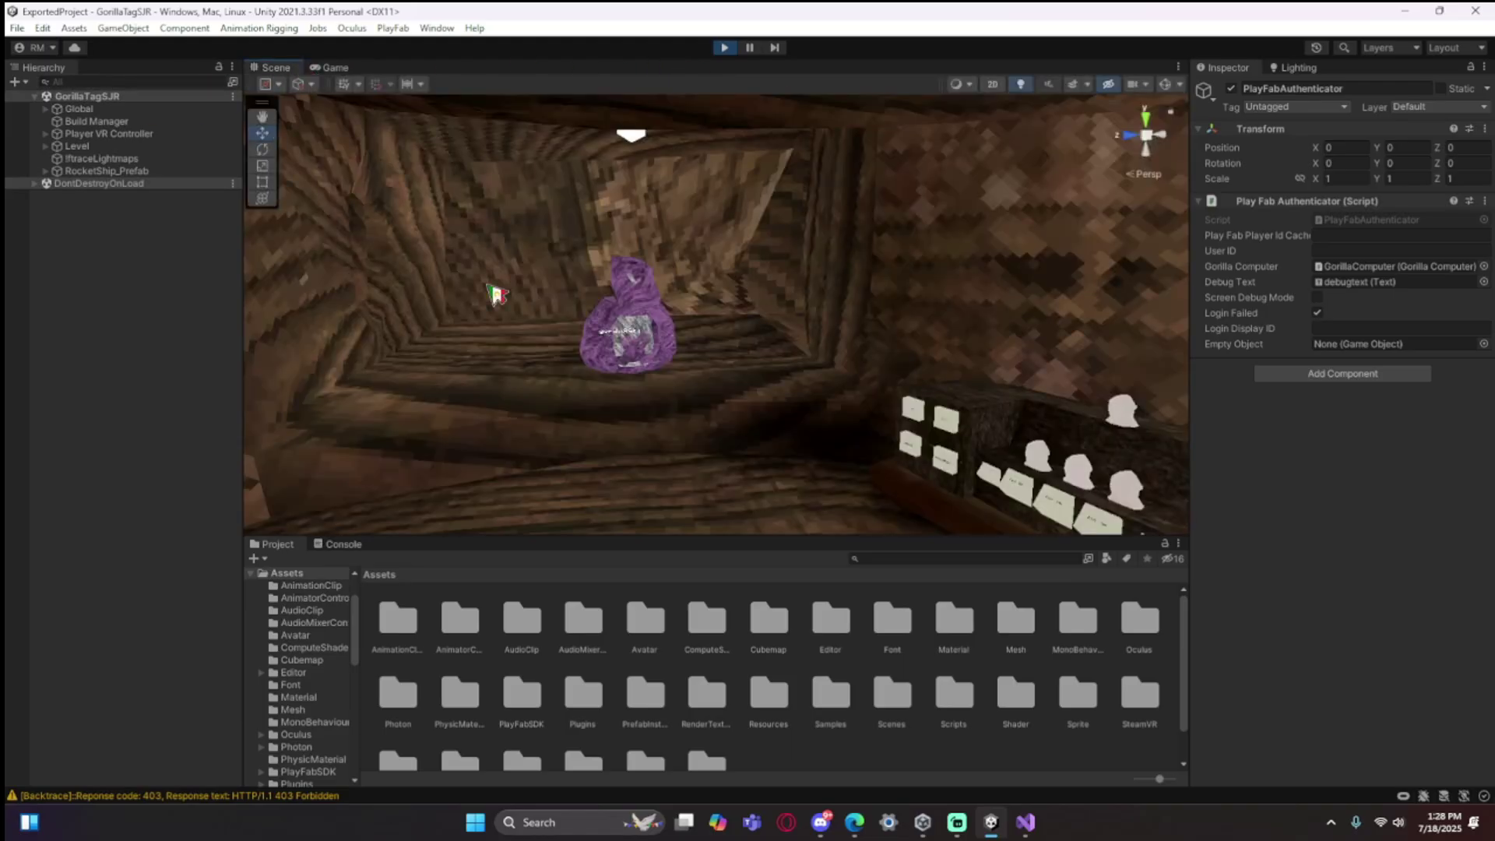
click(135, 82)
text(player)
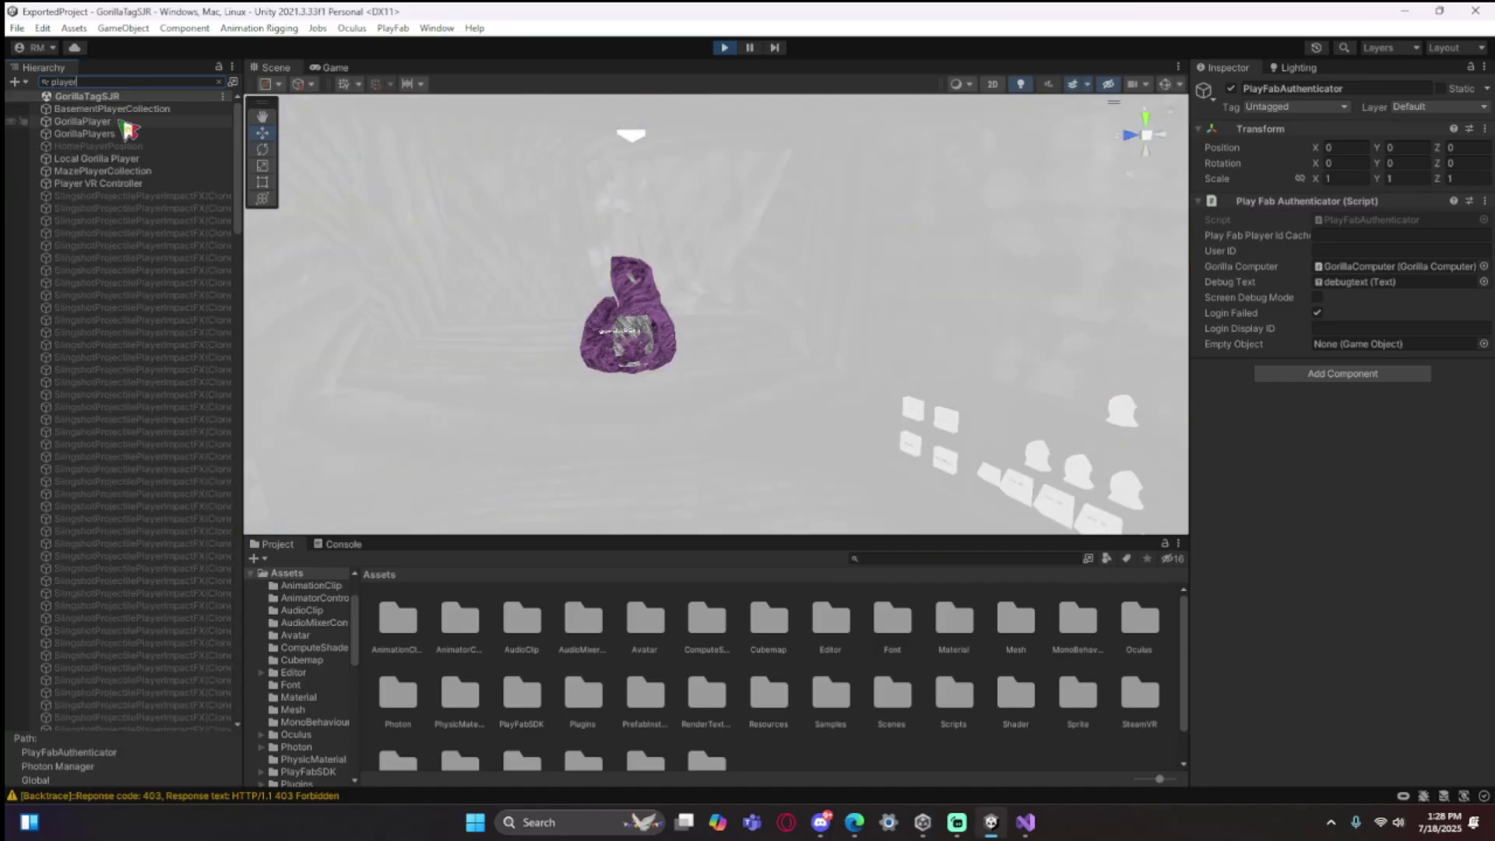
click(81, 121)
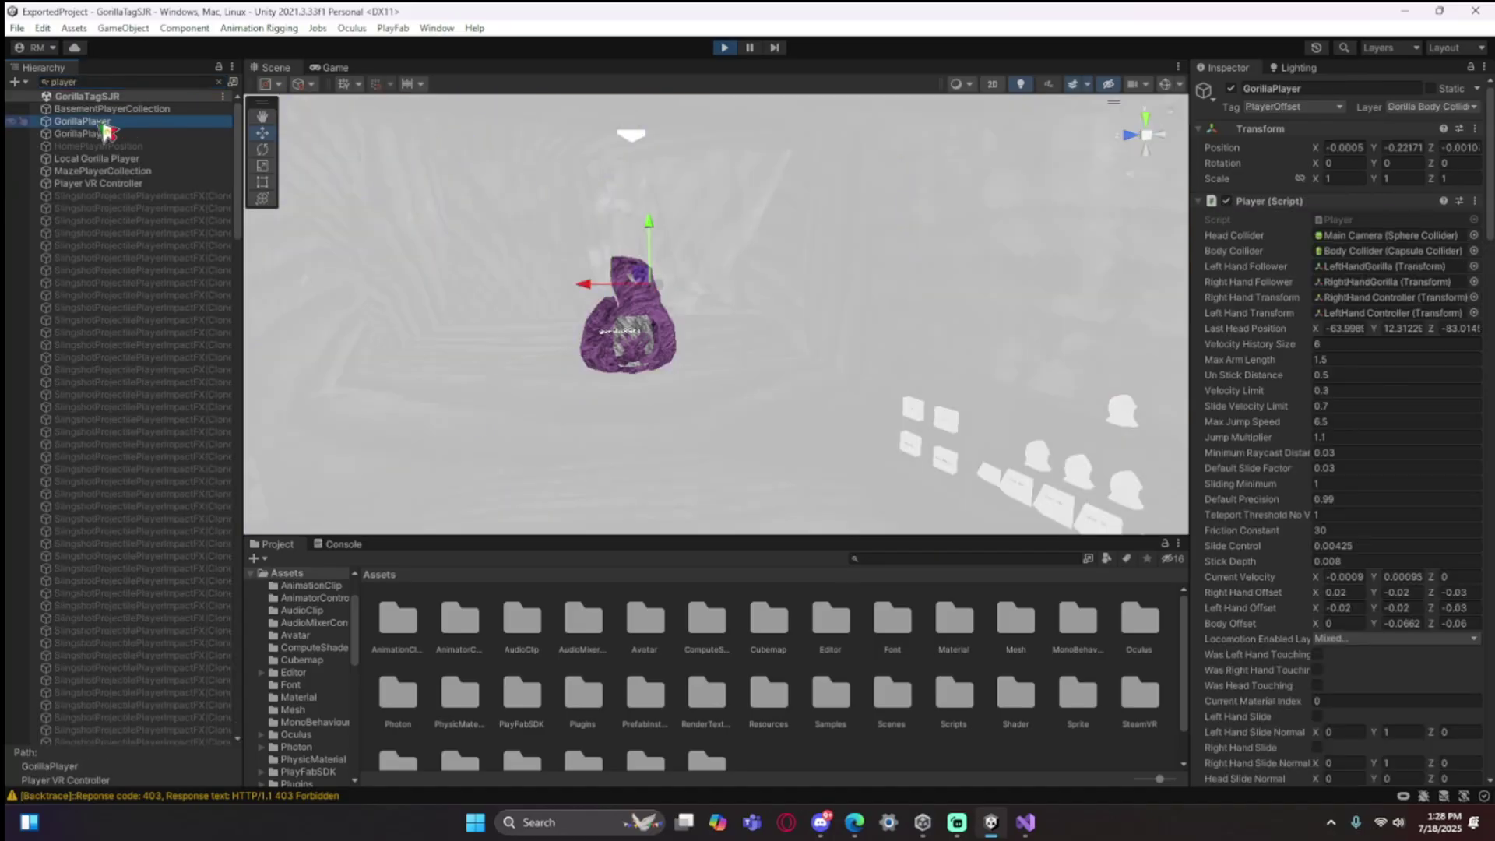
click(219, 82)
Move GorillaPlayer around inside the tree room to test the running game, and exit play mode
right_drag(468, 336, 724, 328)
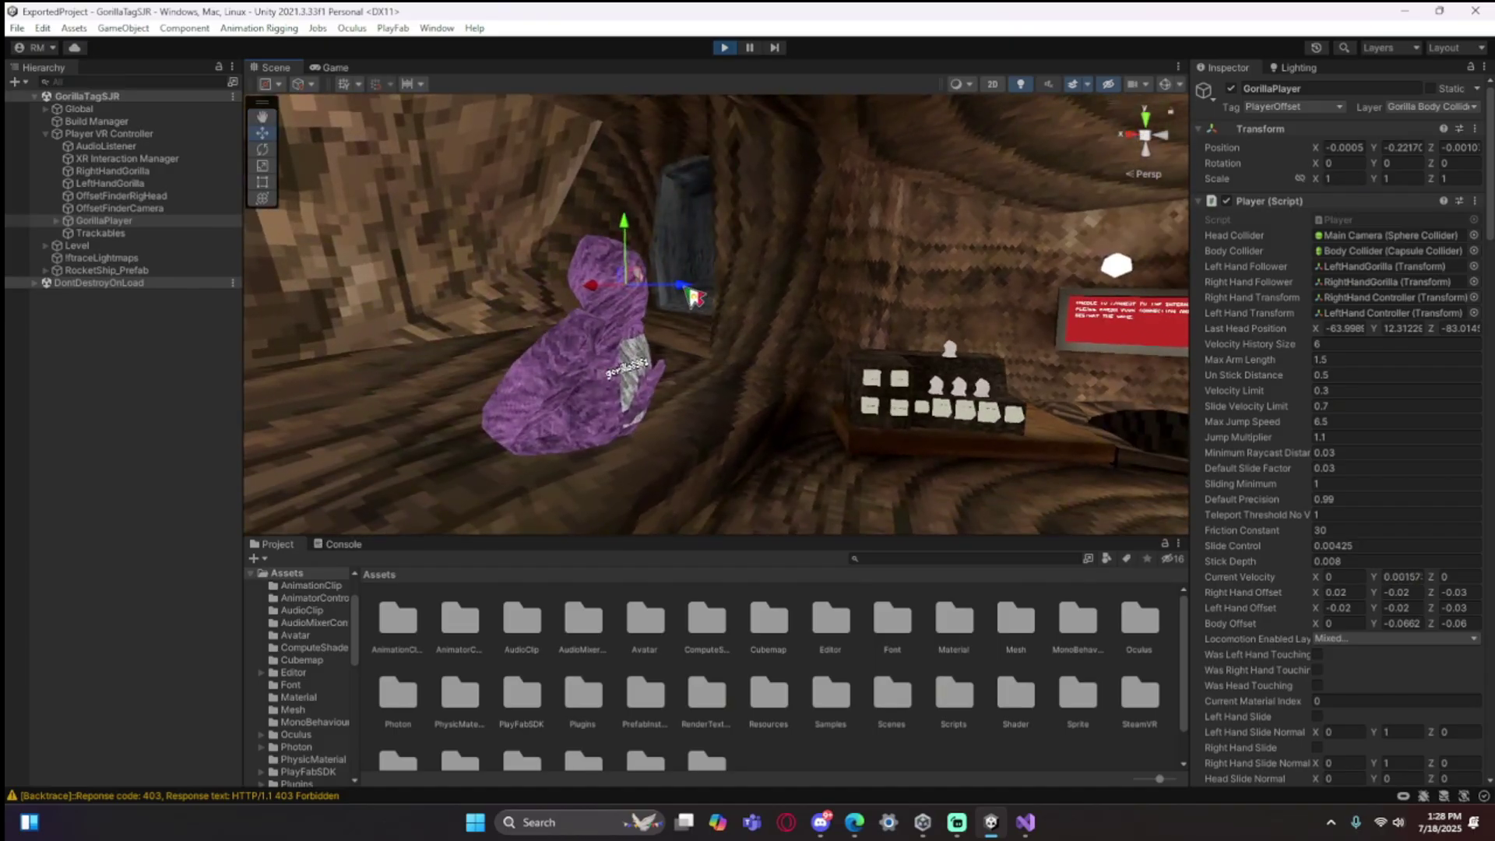
drag(685, 288, 960, 336)
right_drag(698, 355, 807, 381)
drag(804, 372, 1102, 367)
right_drag(732, 408, 604, 381)
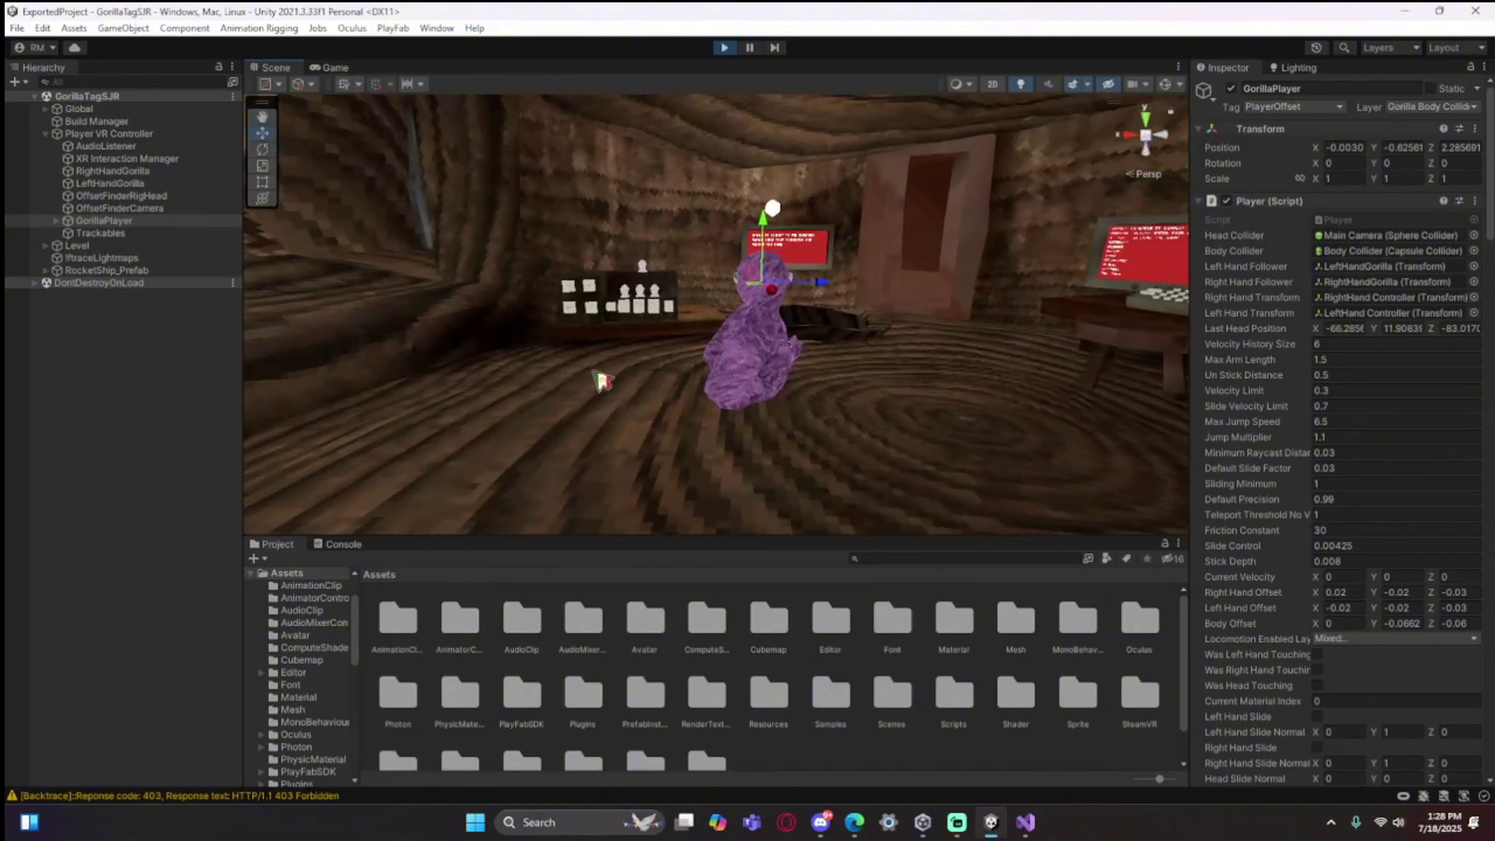
right_drag(771, 285, 657, 367)
drag(886, 291, 545, 253)
right_drag(707, 311, 649, 270)
drag(882, 363, 578, 287)
right_drag(718, 354, 1109, 433)
click(725, 48)
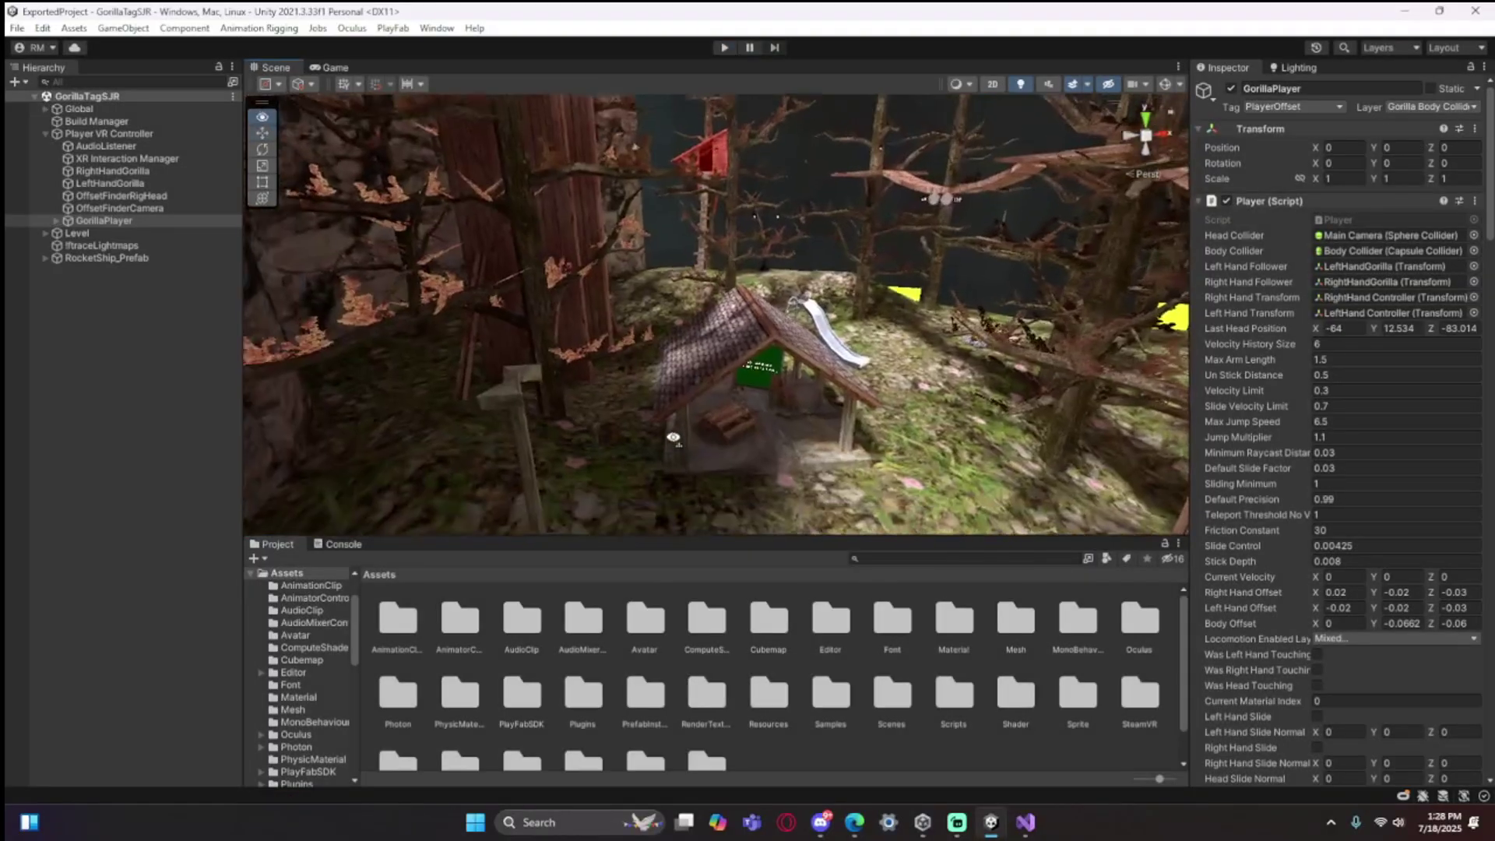
Run the scene in play mode and examine the sign under the wooden shelter in the Scene view
right_drag(673, 438, 637, 333)
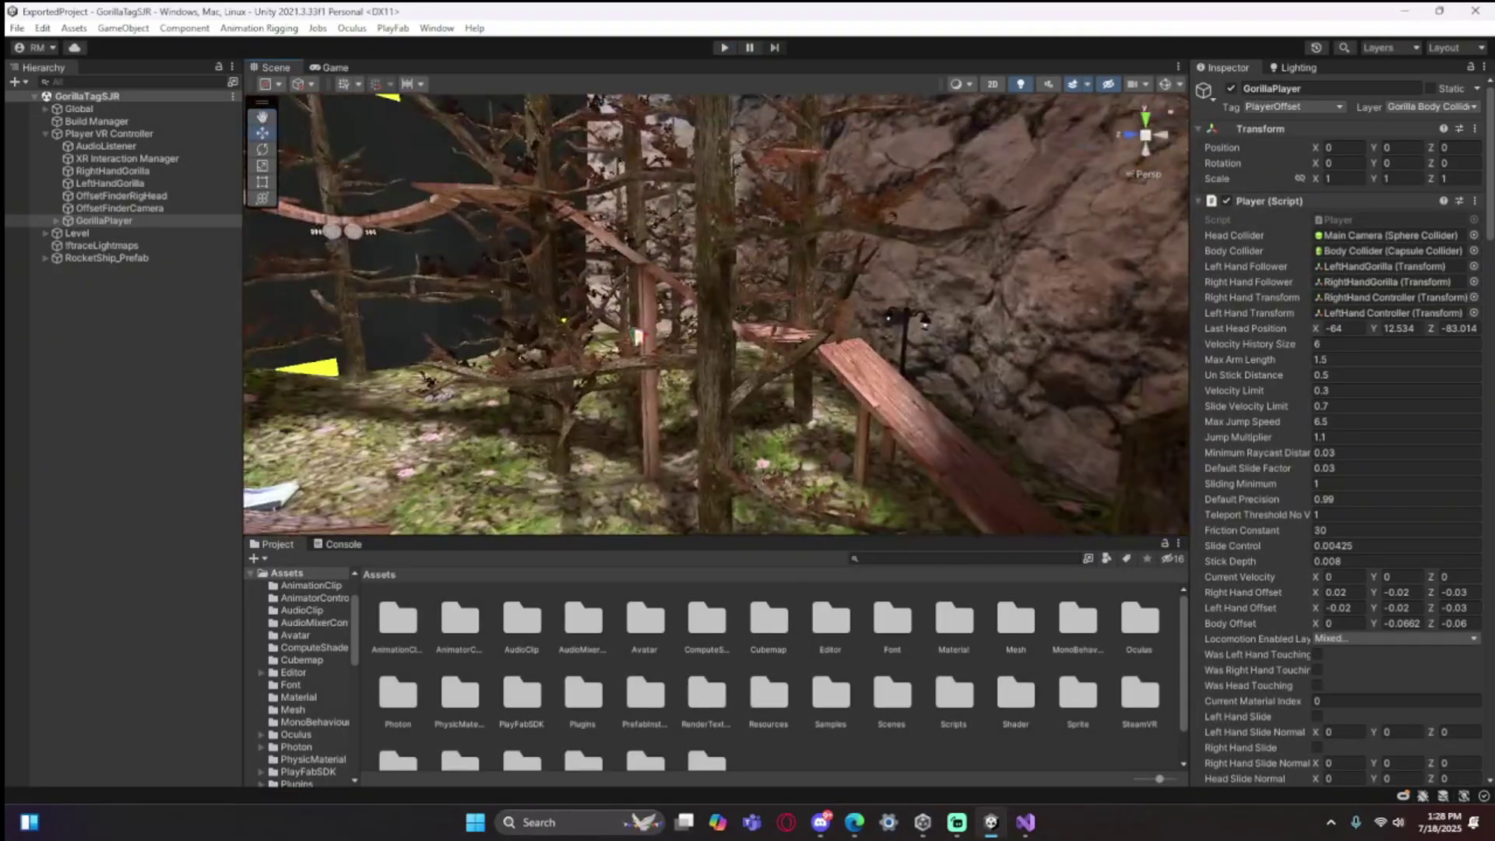
click(724, 47)
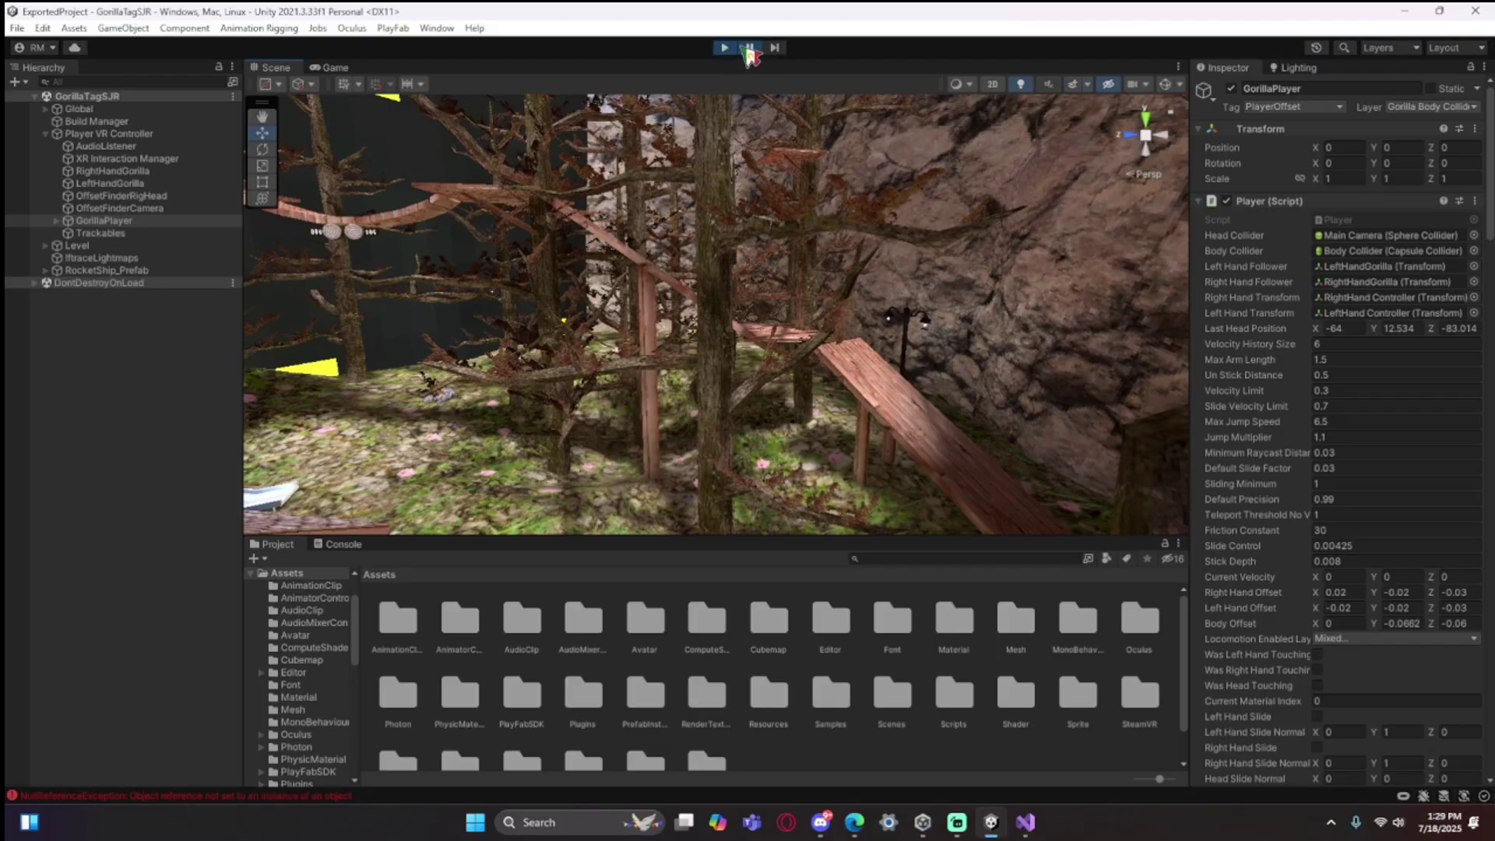
click(276, 67)
key(w)
right_drag(607, 272, 701, 355)
key(w)
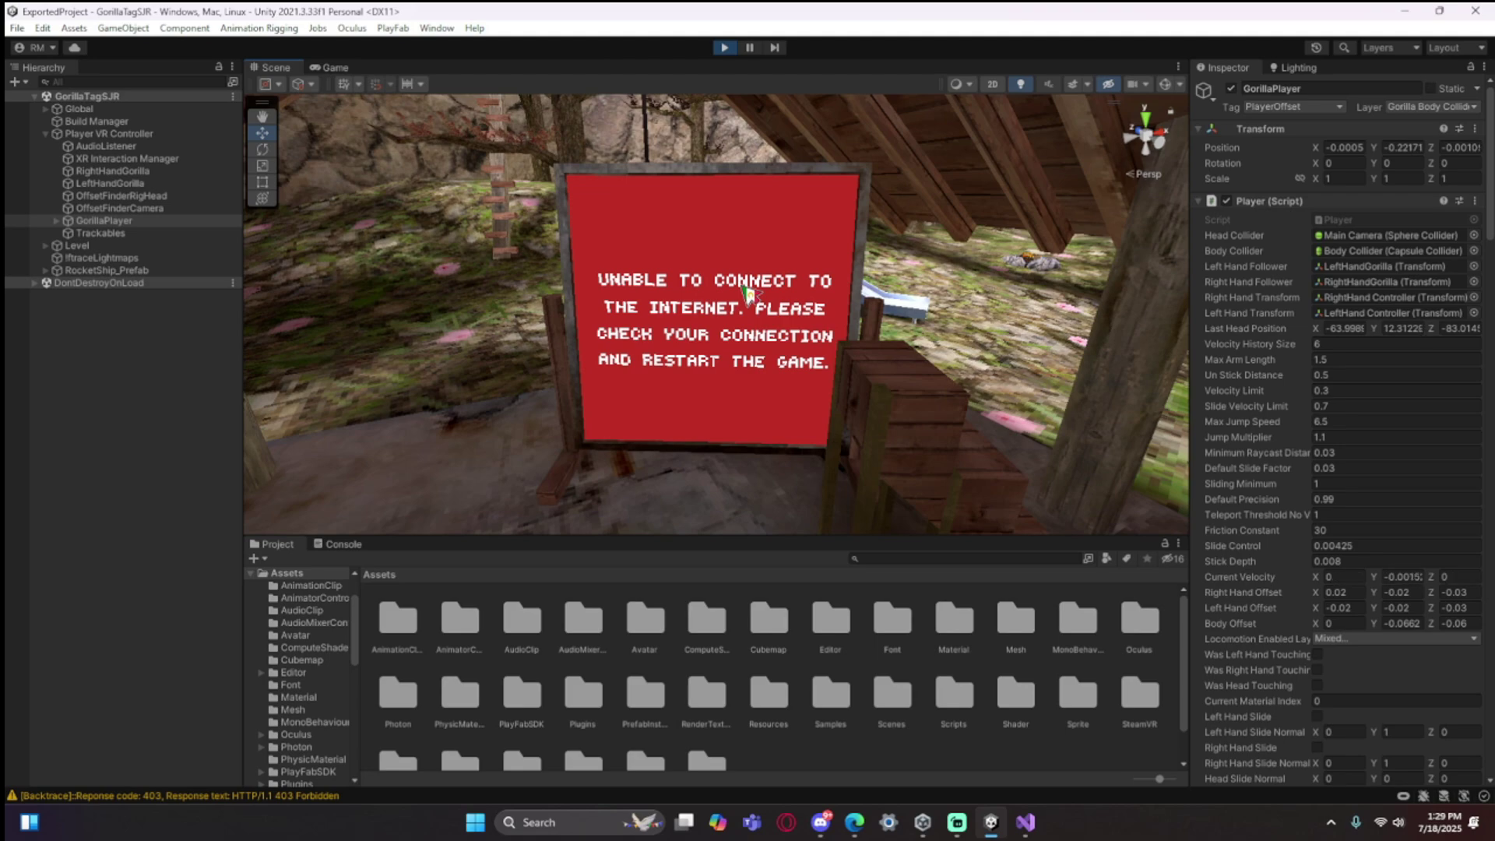
Switch to PlayFab in the browser and open the title's API Features settings at the player creation options
click(857, 823)
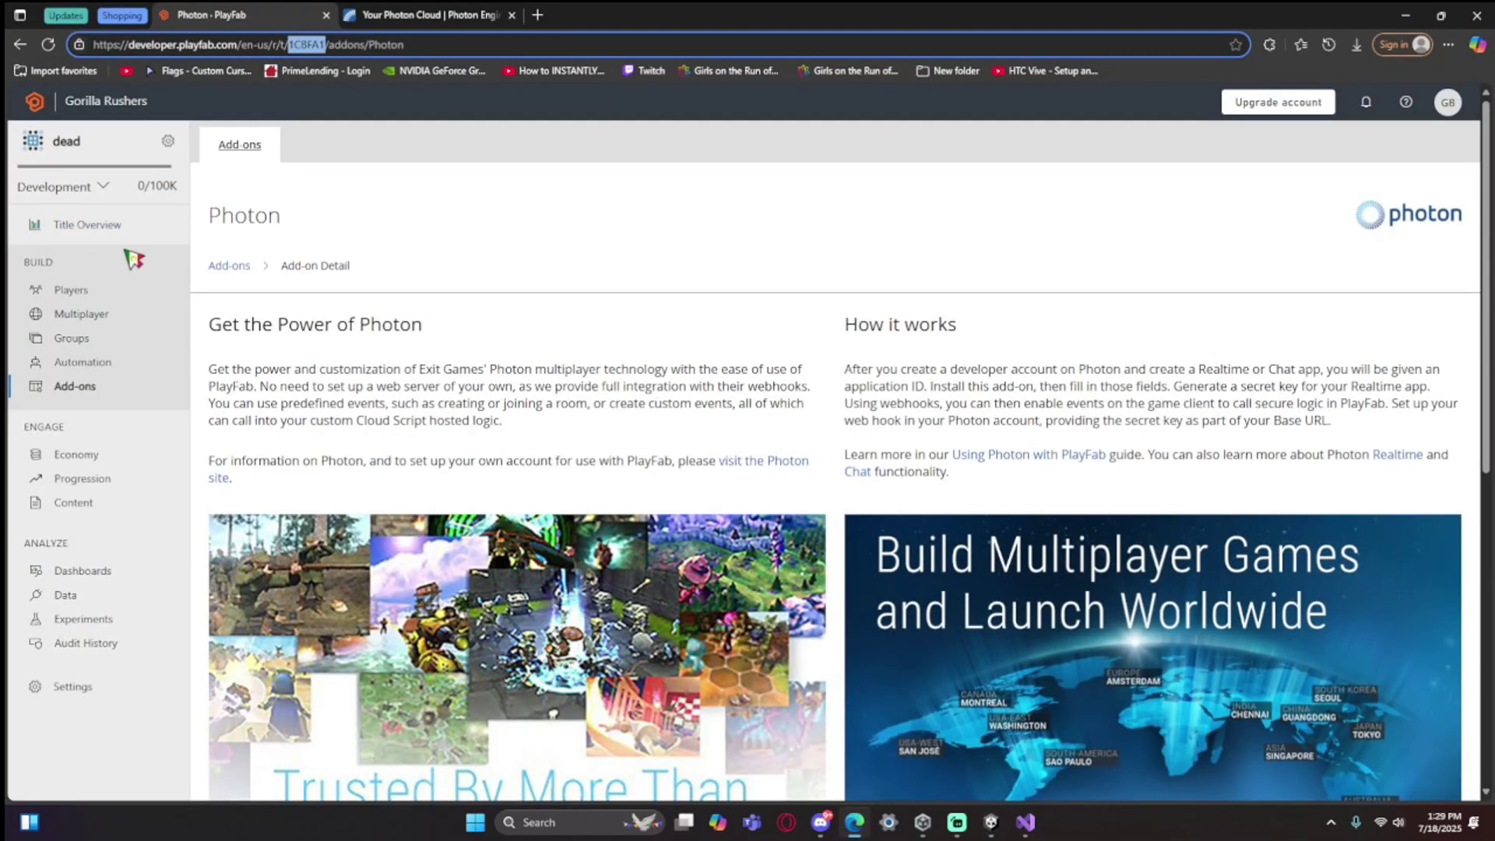
click(101, 290)
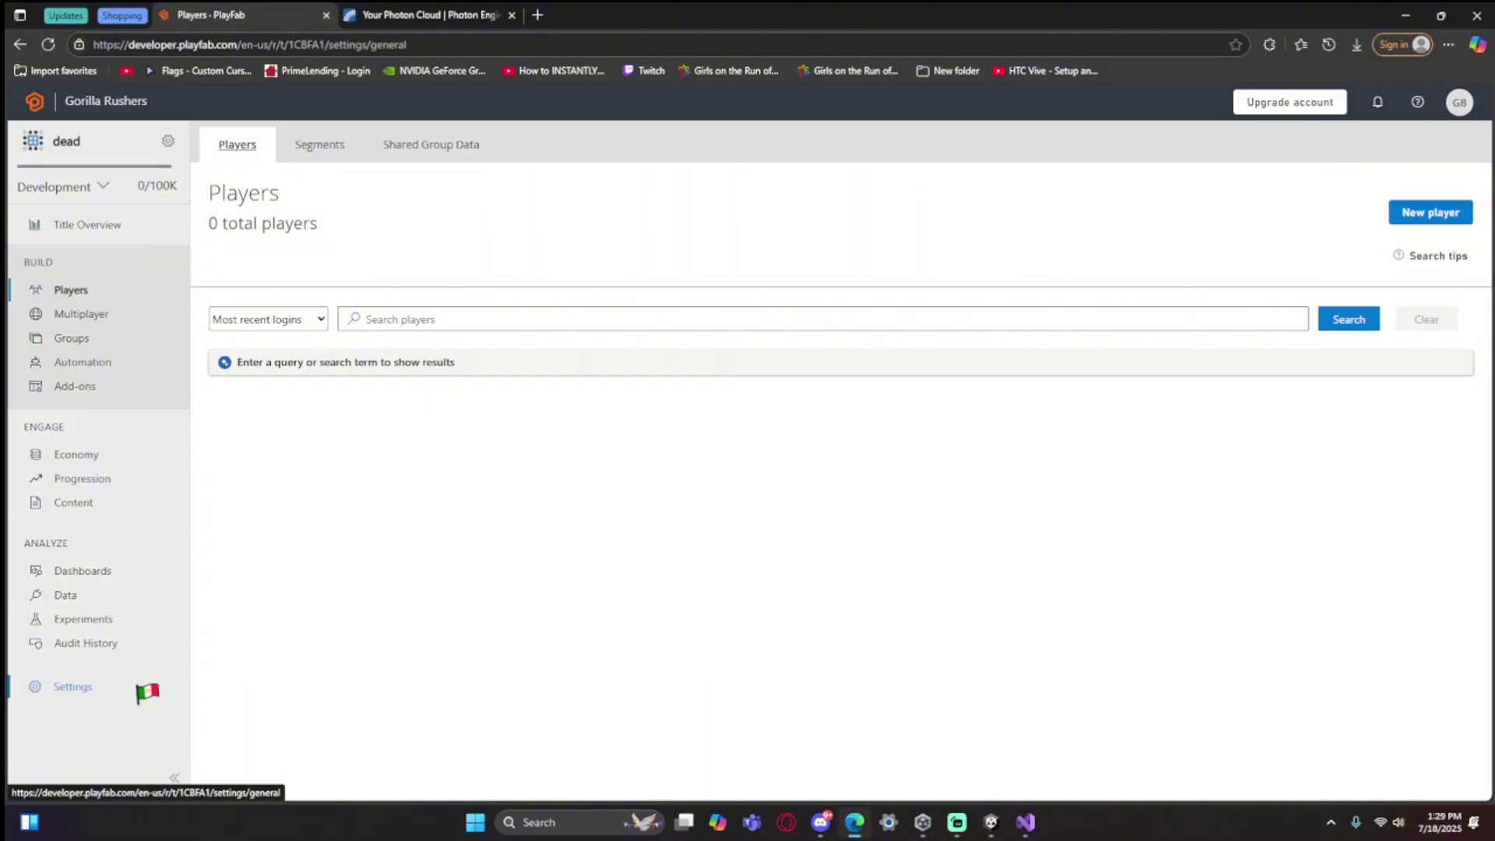
click(147, 692)
click(328, 144)
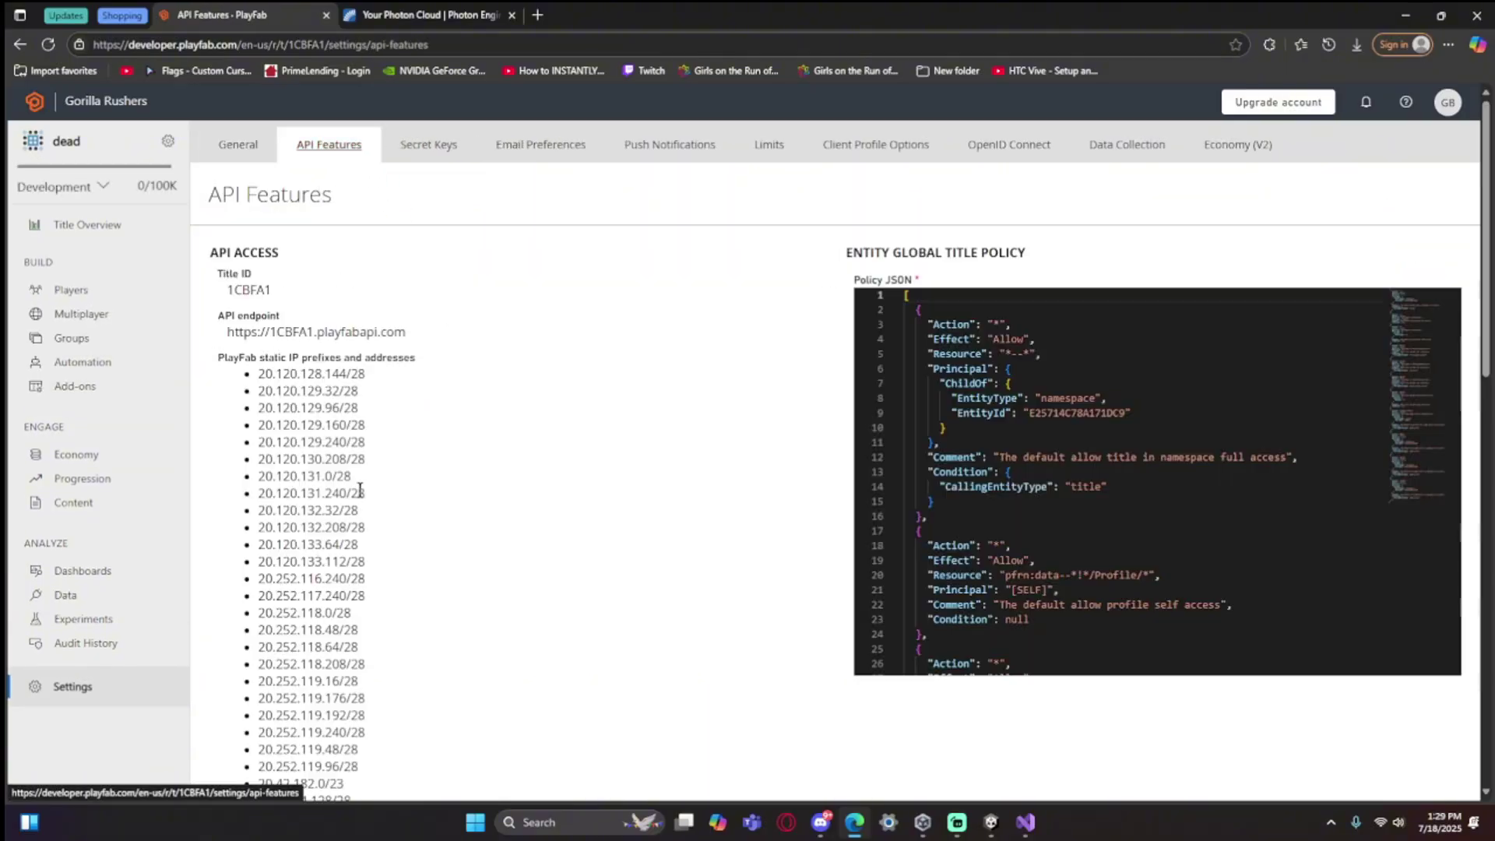
scroll(360, 489, down, 15)
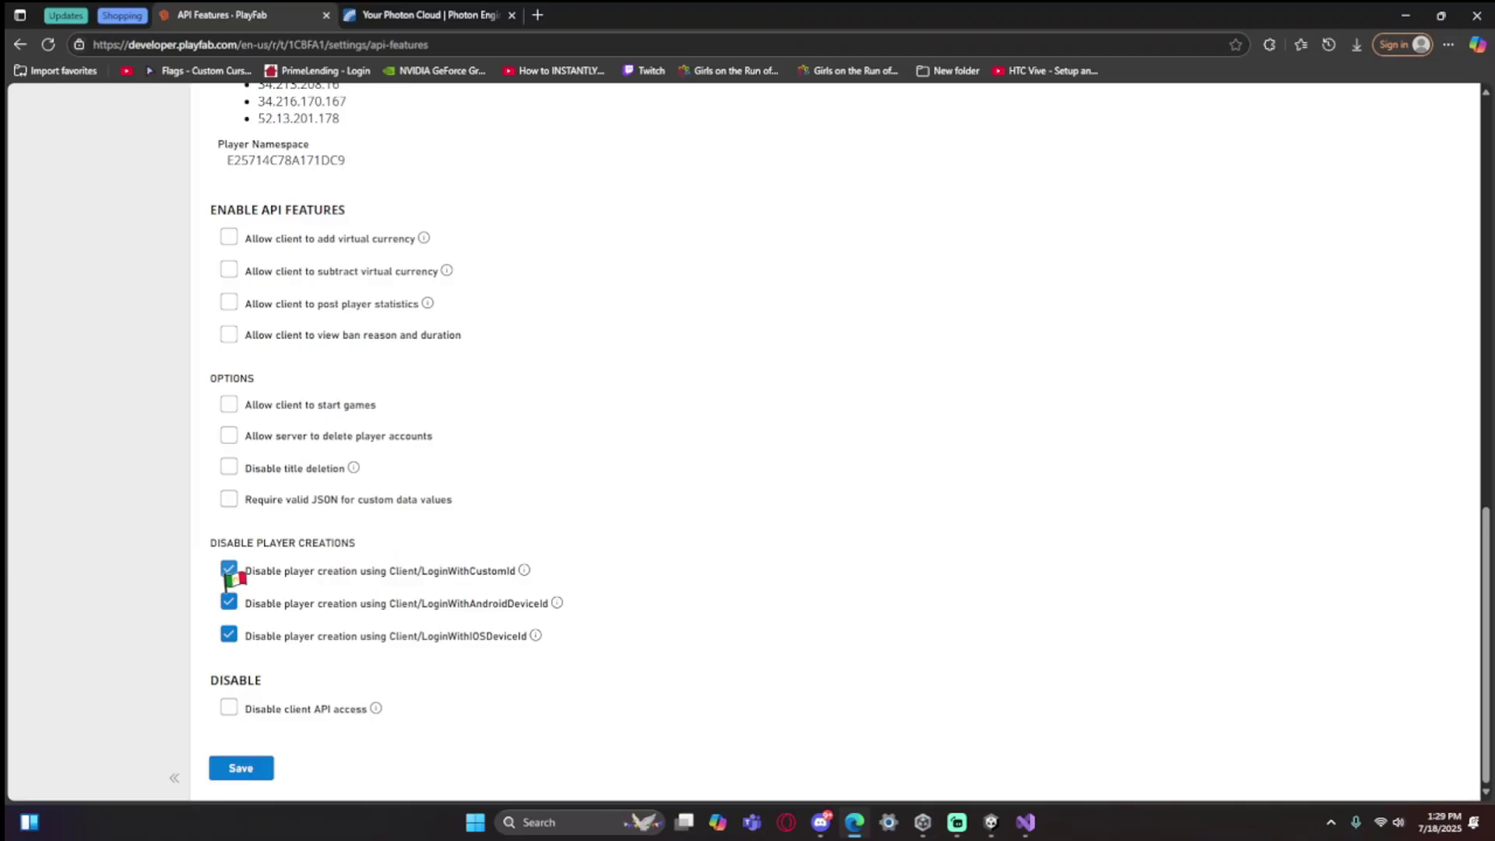
click(991, 823)
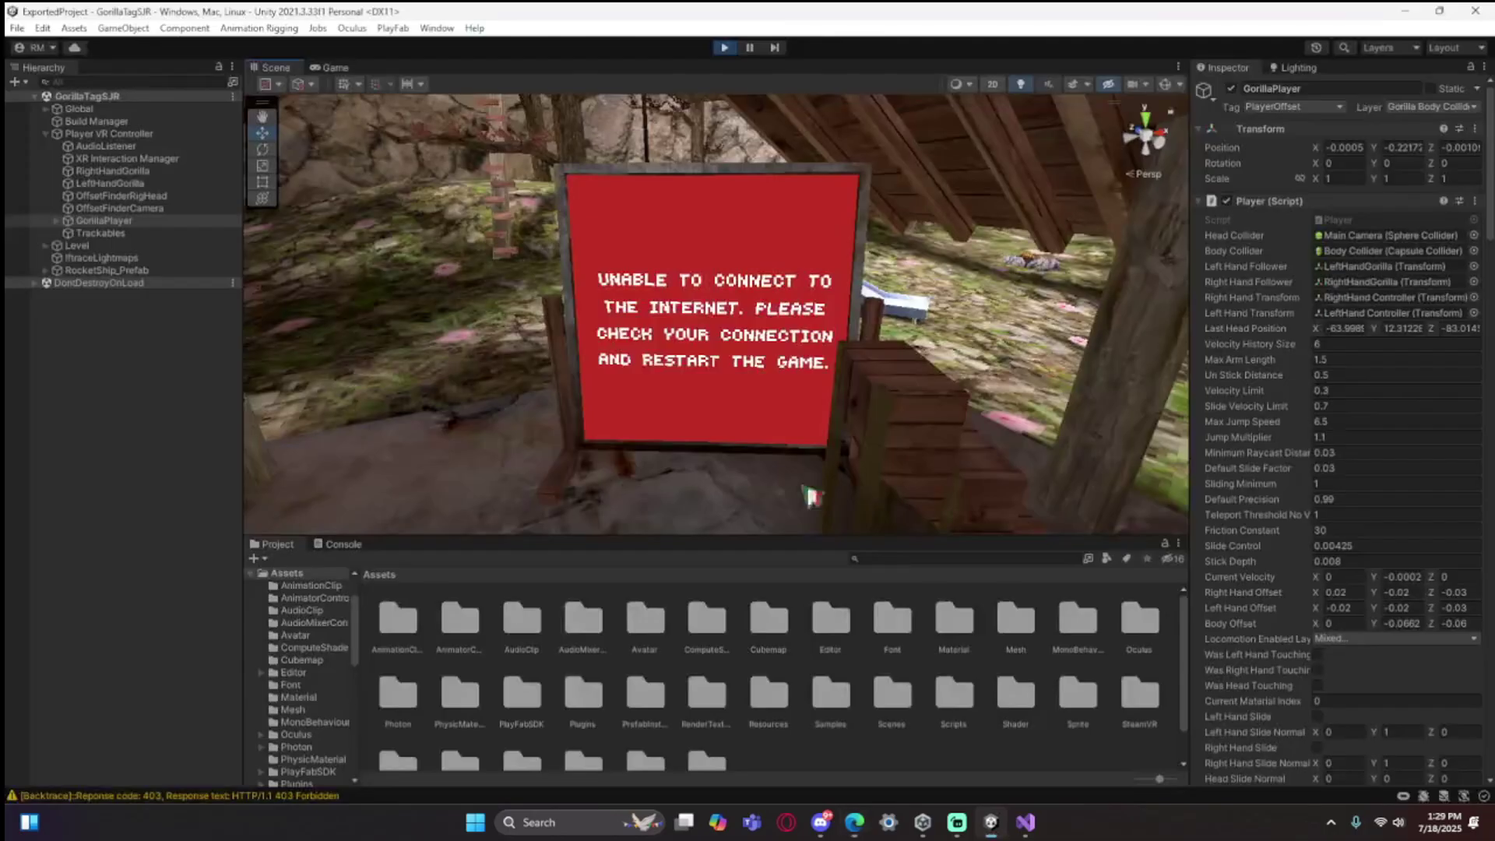
click(821, 822)
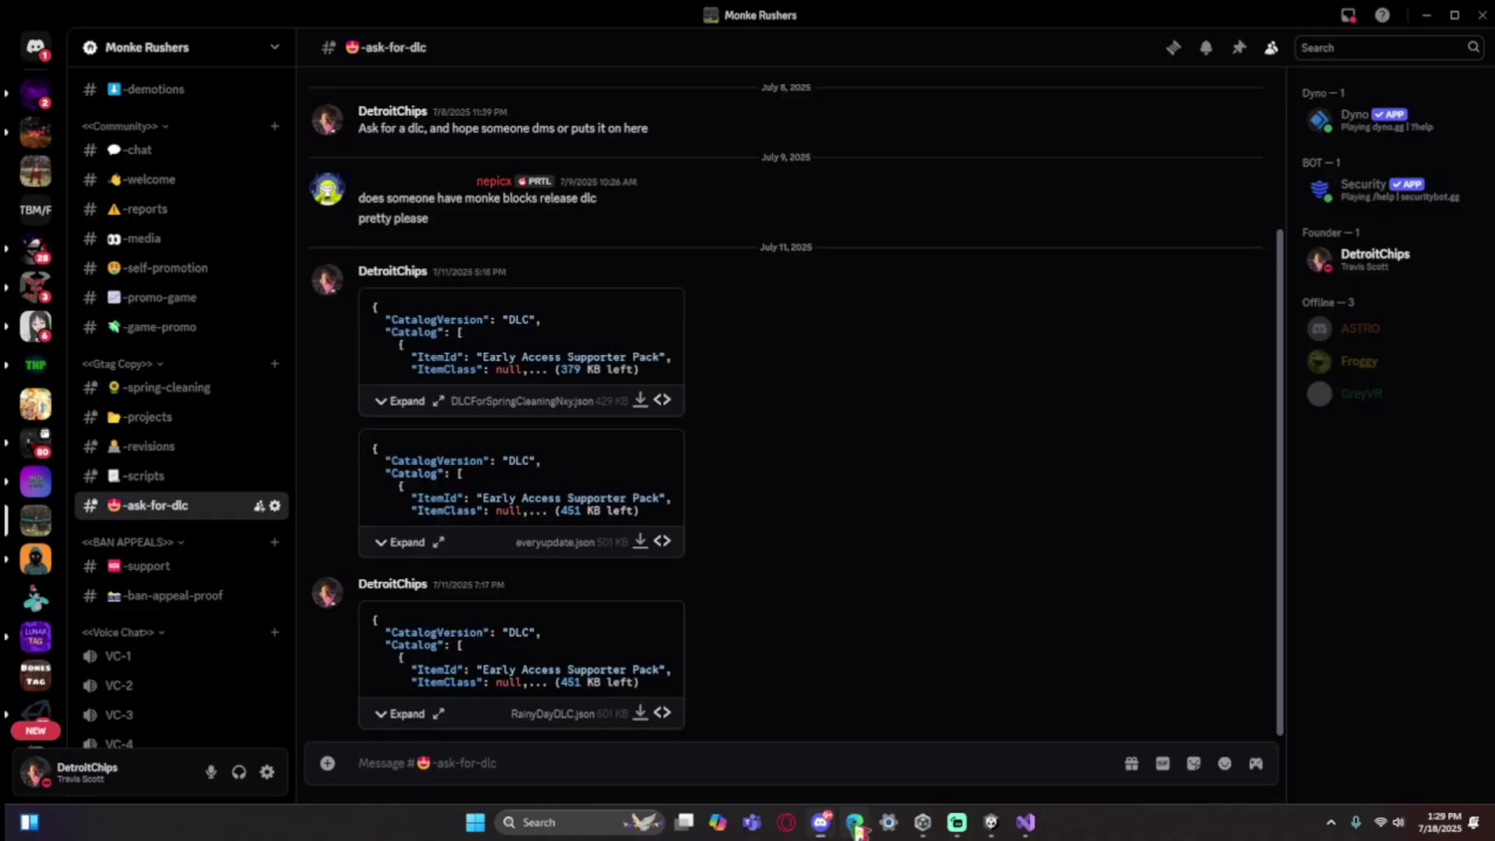
click(854, 823)
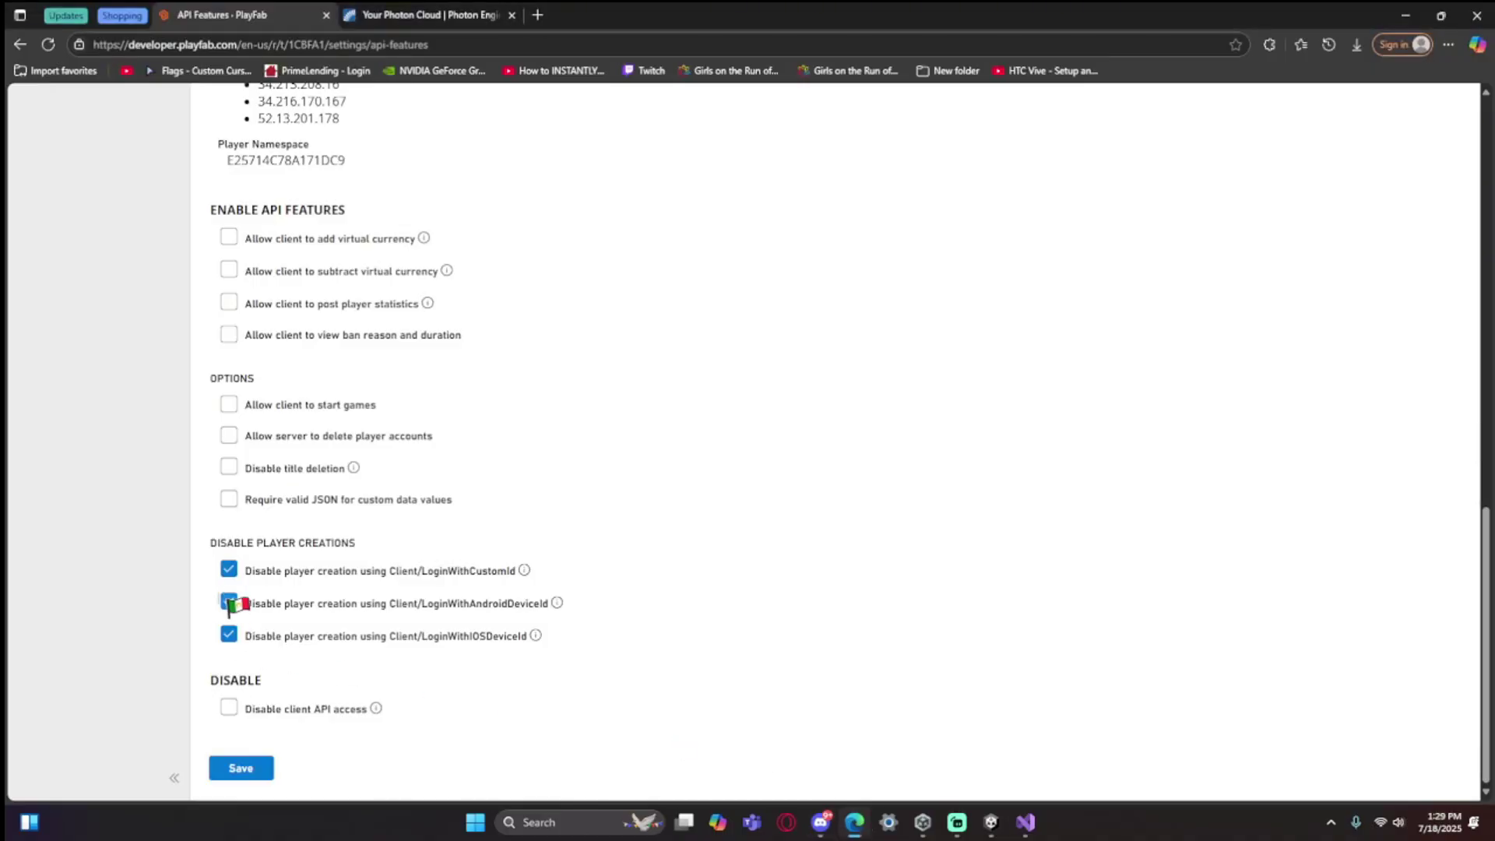
Turn off the disabling of player creation for LoginWithCustomId, LoginWithAndroidDeviceId and LoginWithIOSDeviceId, and save the API features
click(229, 634)
click(229, 602)
click(229, 570)
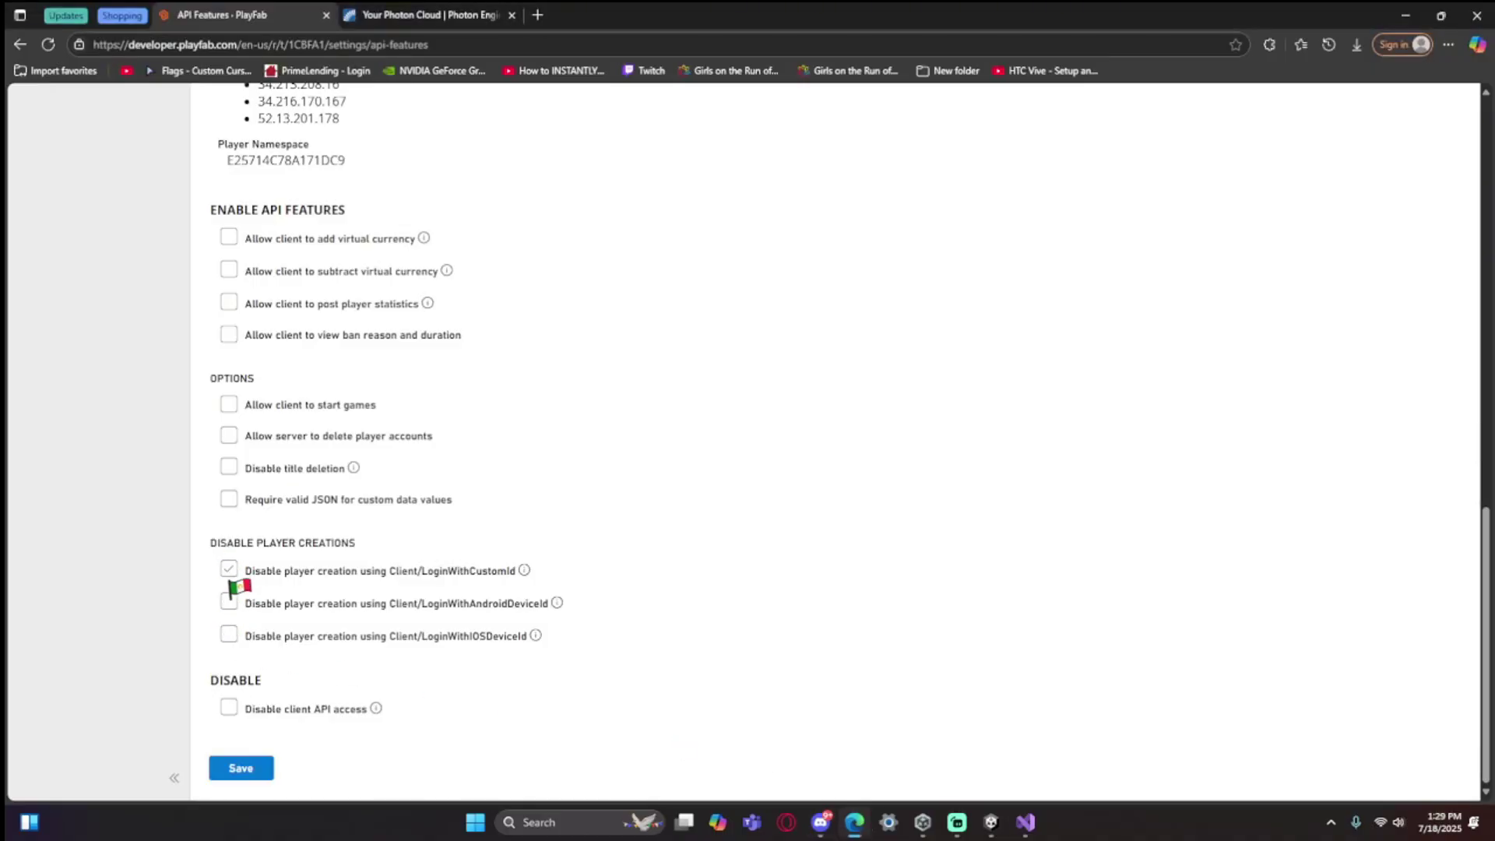
click(264, 770)
Switch to Unity, exit play mode, run the scene again, and resume the paused game
key(alt+Tab)
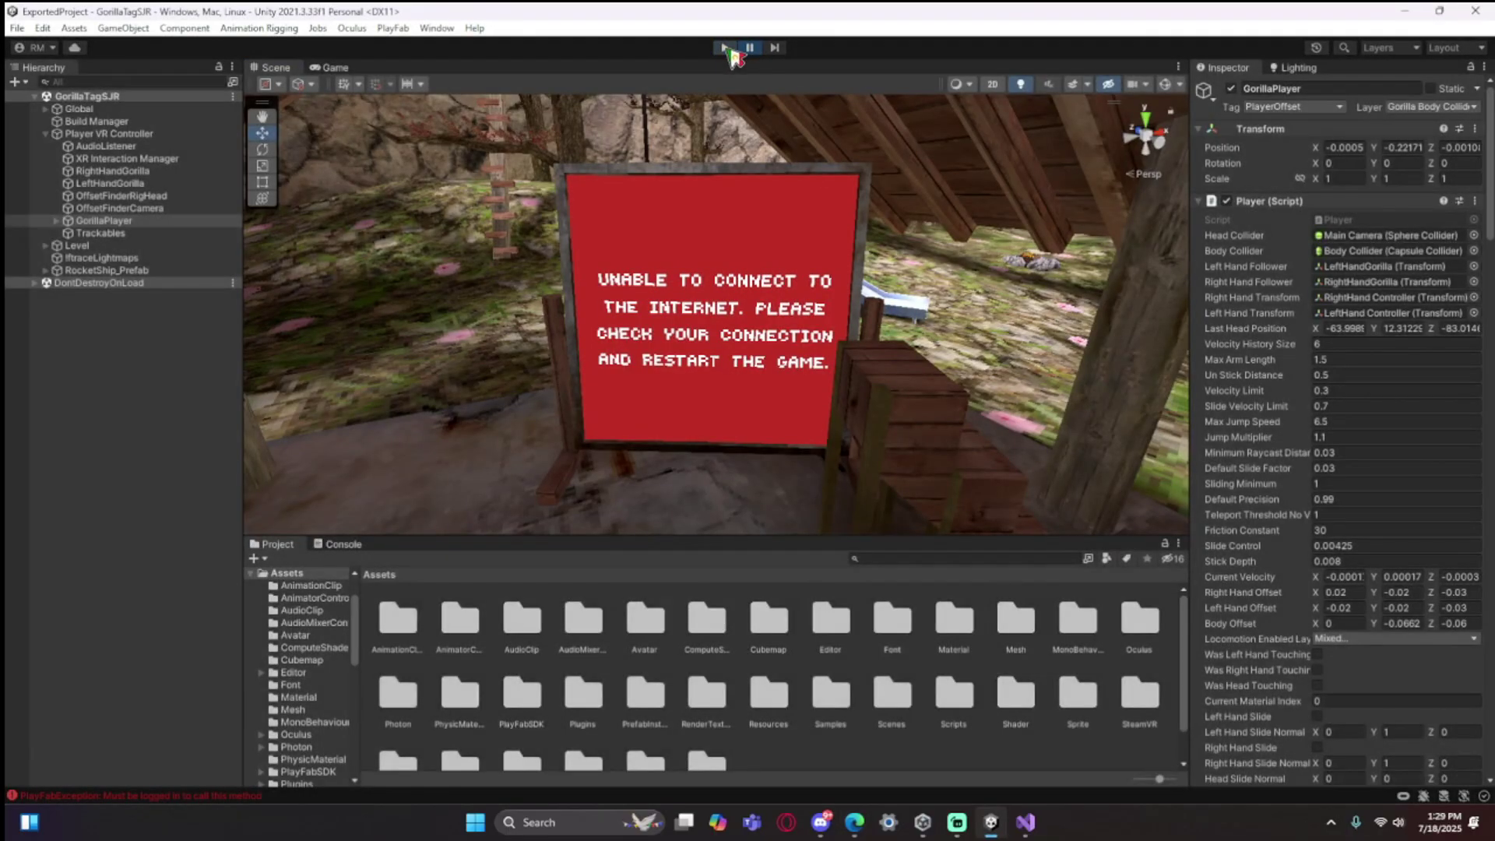
click(727, 48)
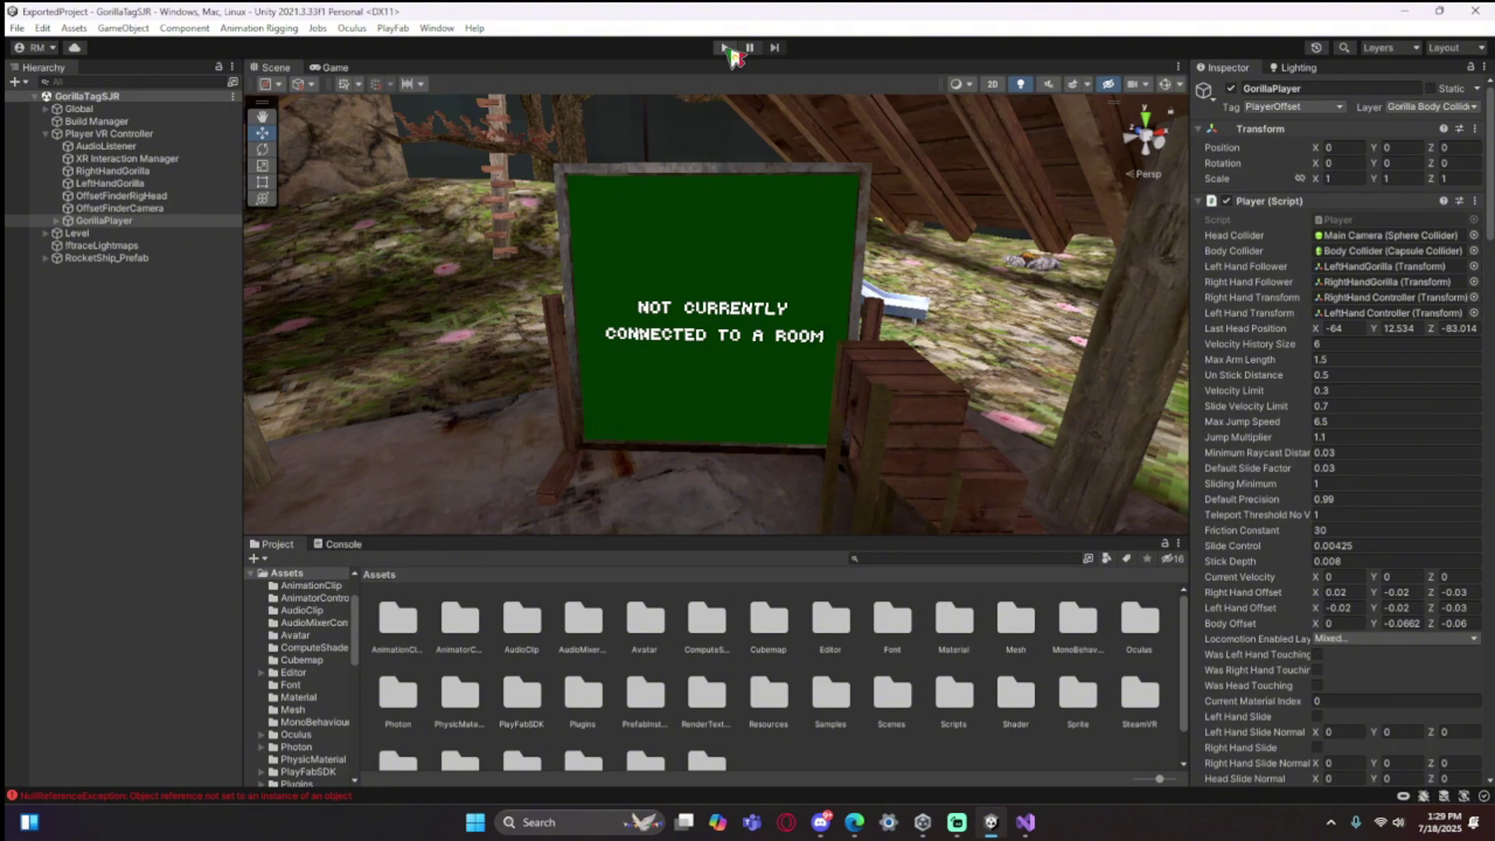
click(731, 50)
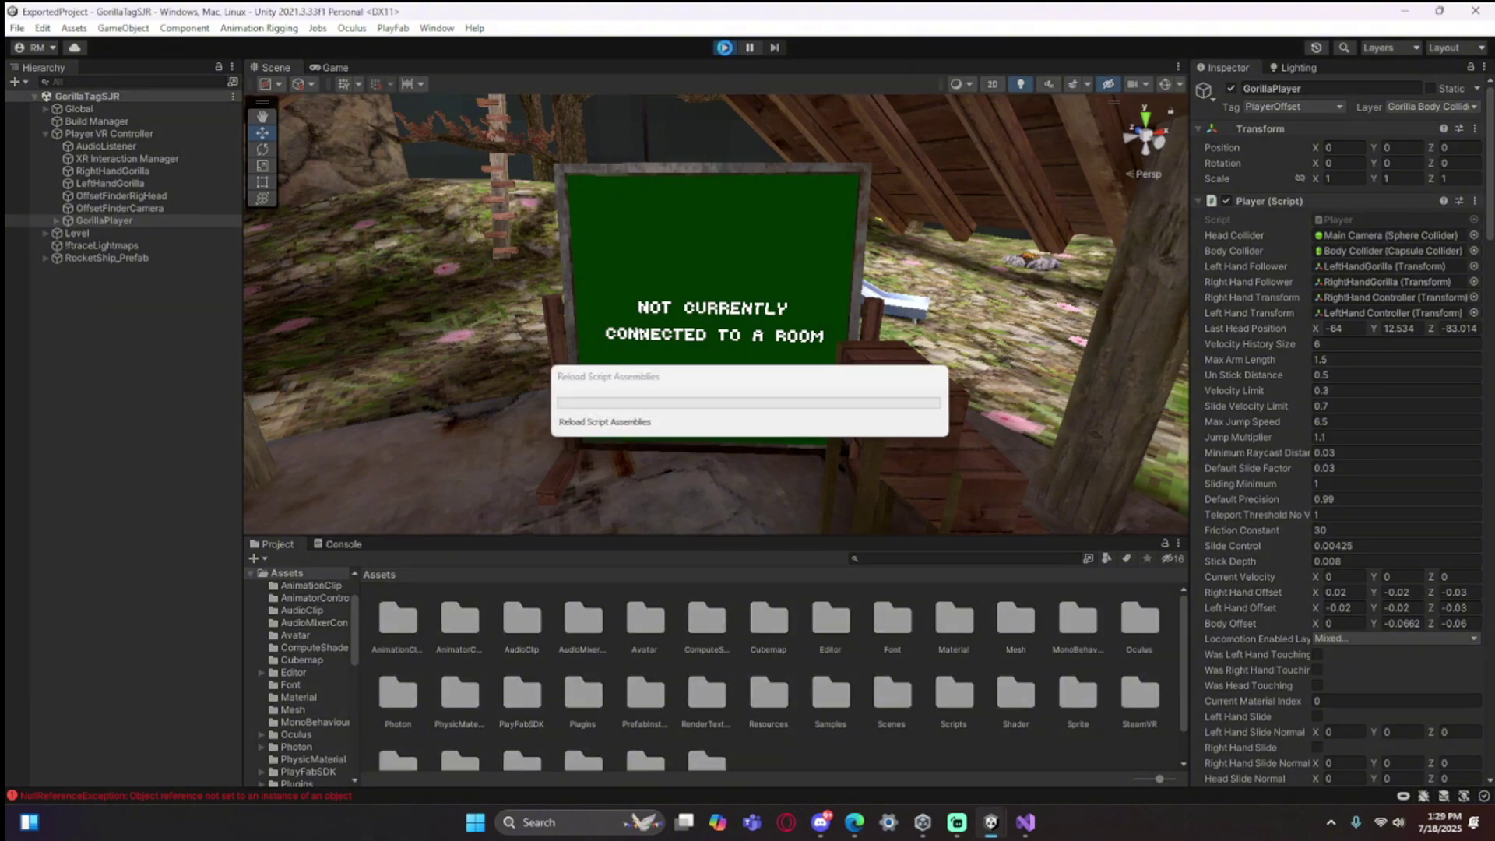
click(730, 51)
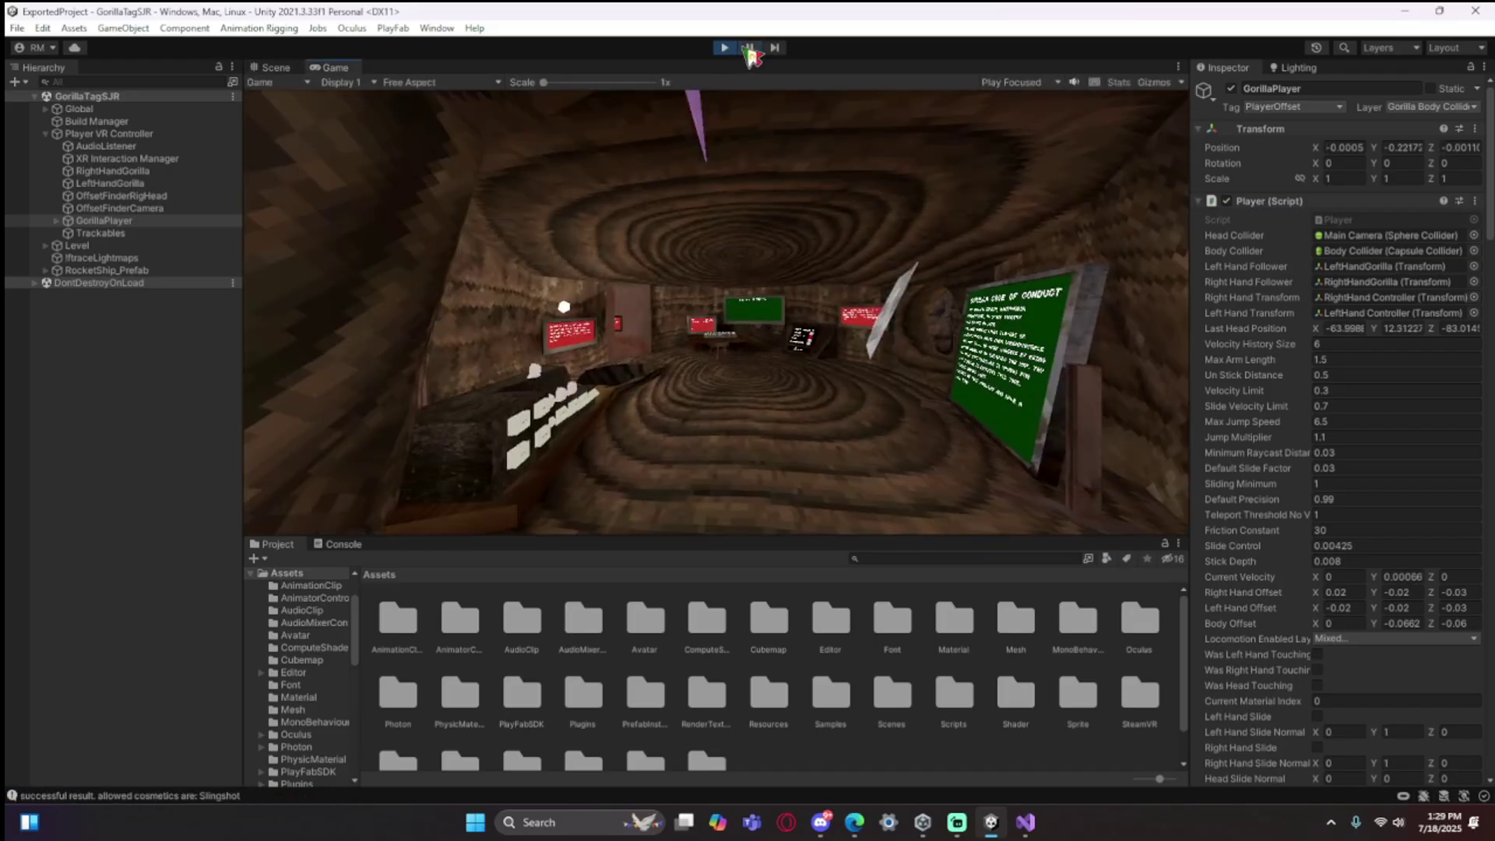
Examine the message boards in the tree room and under the wooden shelter in the Scene view
click(268, 67)
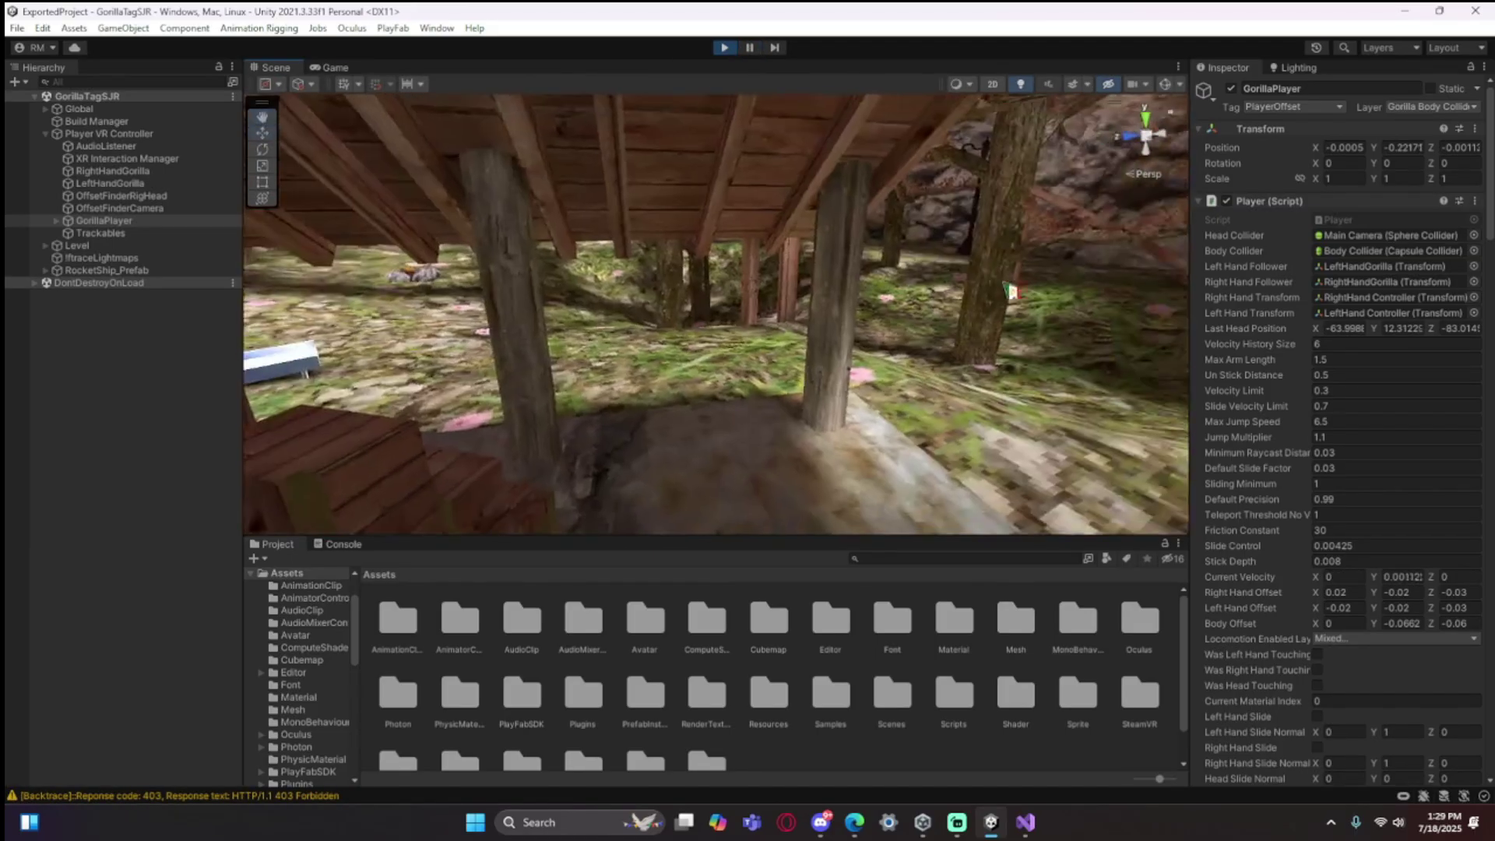
right_drag(761, 337, 938, 390)
right_drag(938, 300, 657, 360)
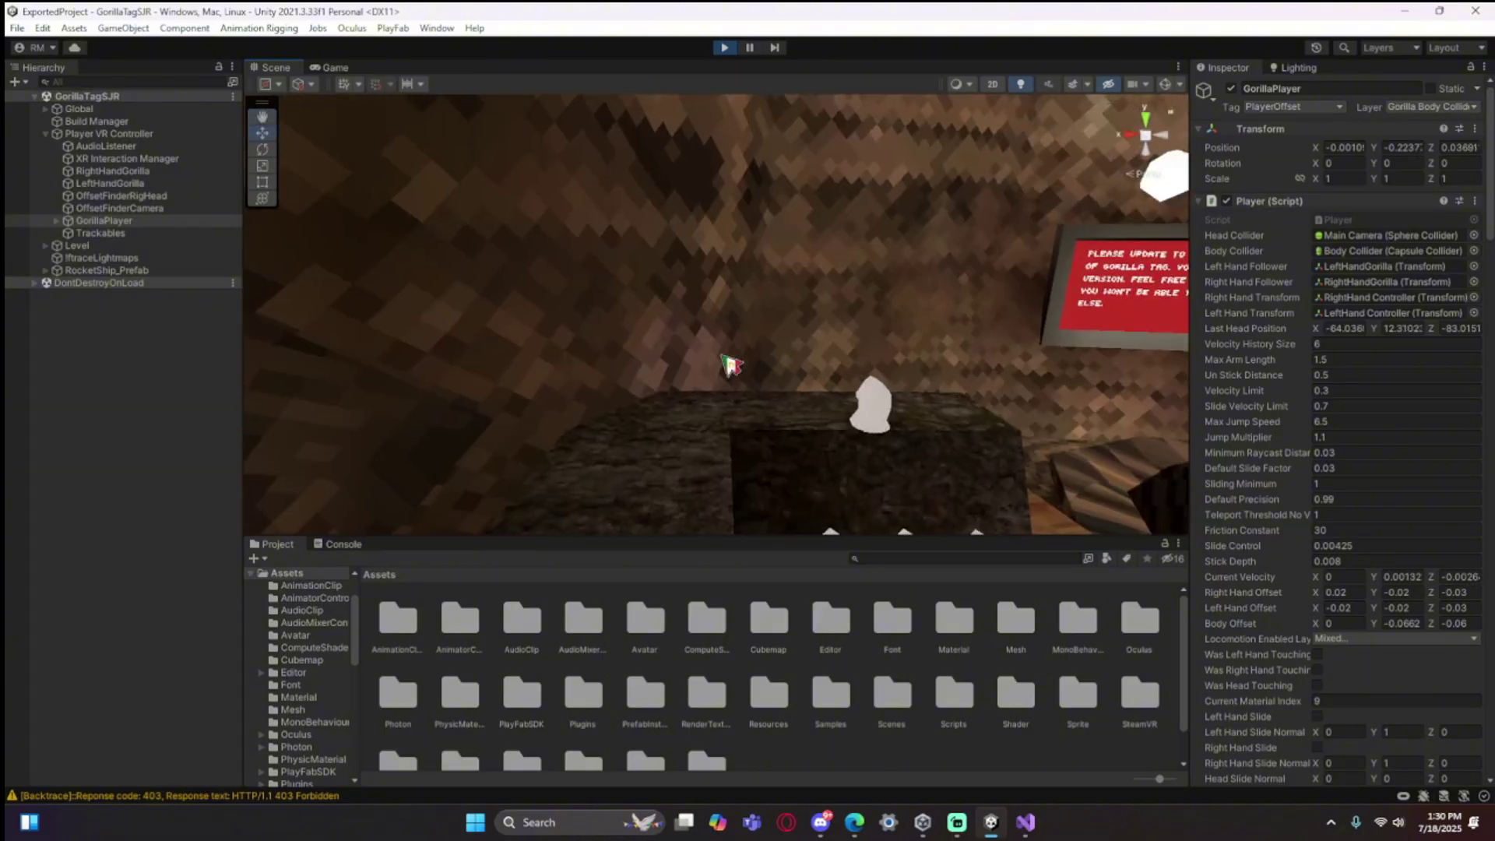
key(w)
mouse_move(754, 330)
right_down()
mouse_move(732, 307)
mouse_move(701, 317)
mouse_move(731, 342)
right_up()
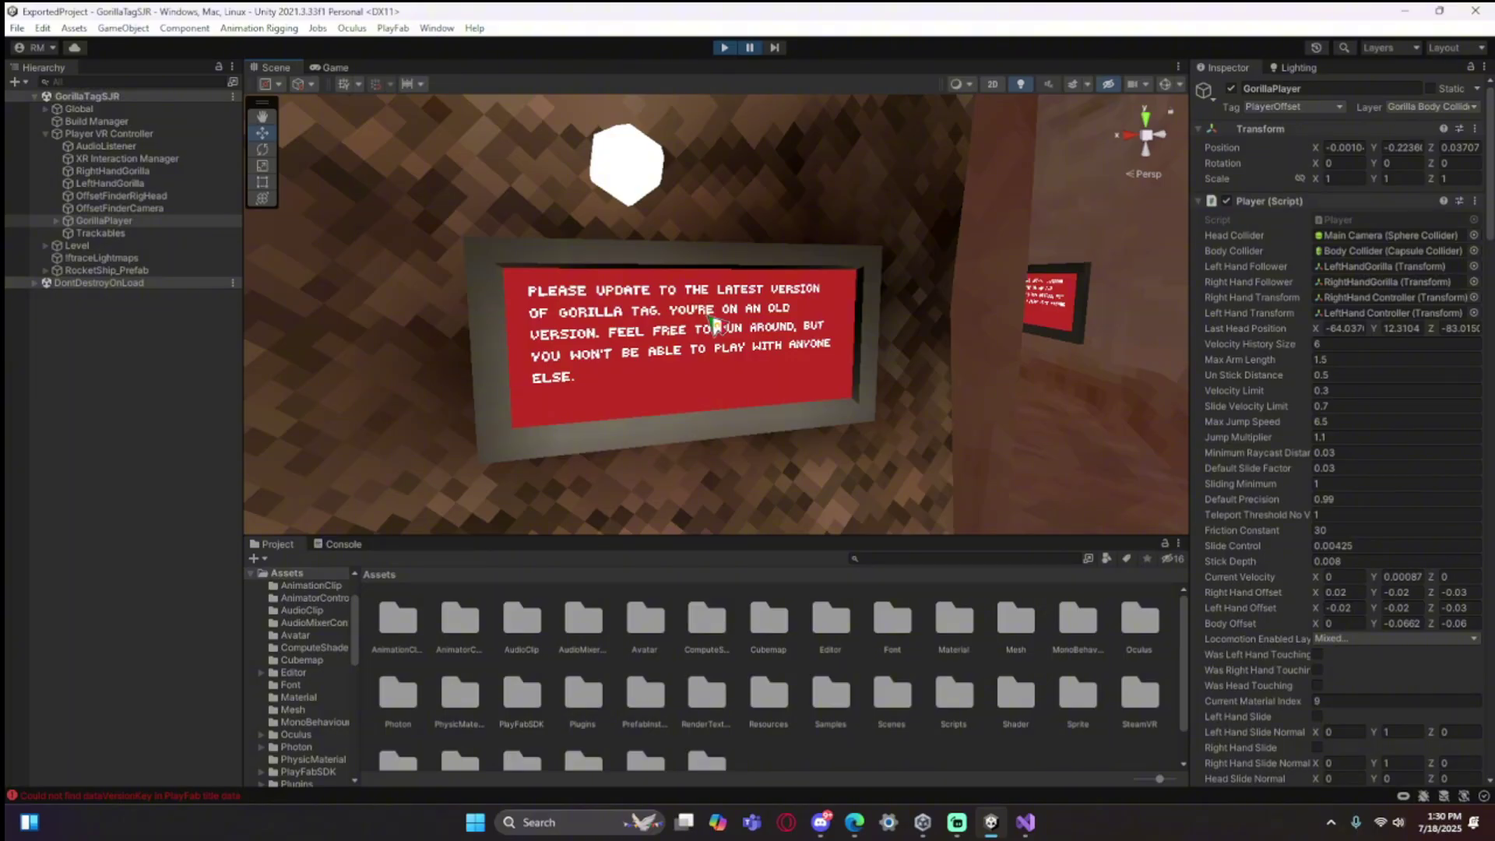
right_drag(558, 426, 905, 387)
key(w)
right_drag(724, 370, 904, 543)
key(w)
Switch to Discord and copy the handlers.ReturnCurrentVersionNew function from the revisions channel of the Monke Rushers server
click(822, 822)
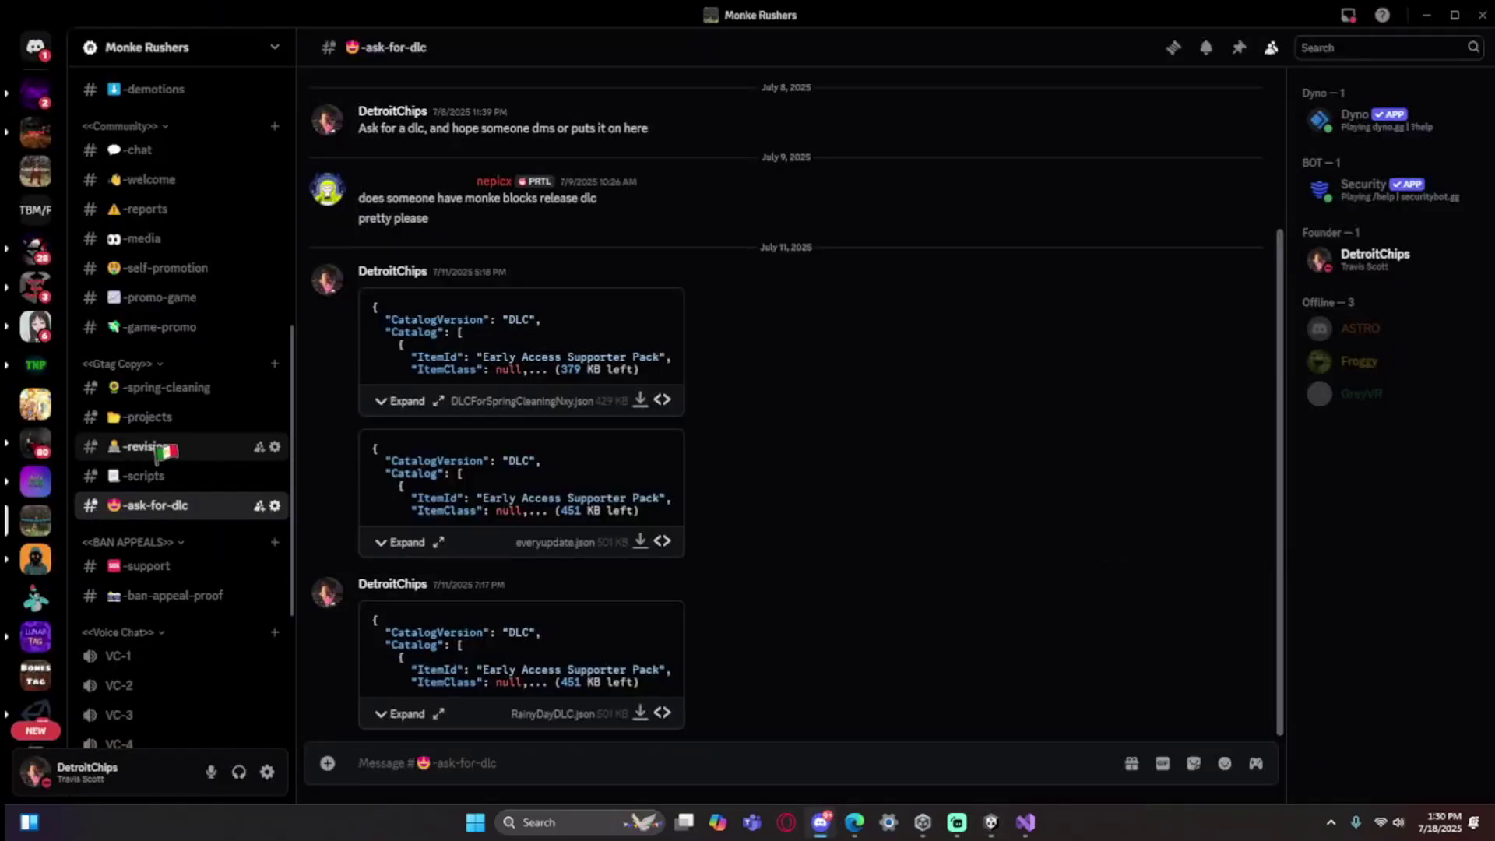
click(134, 453)
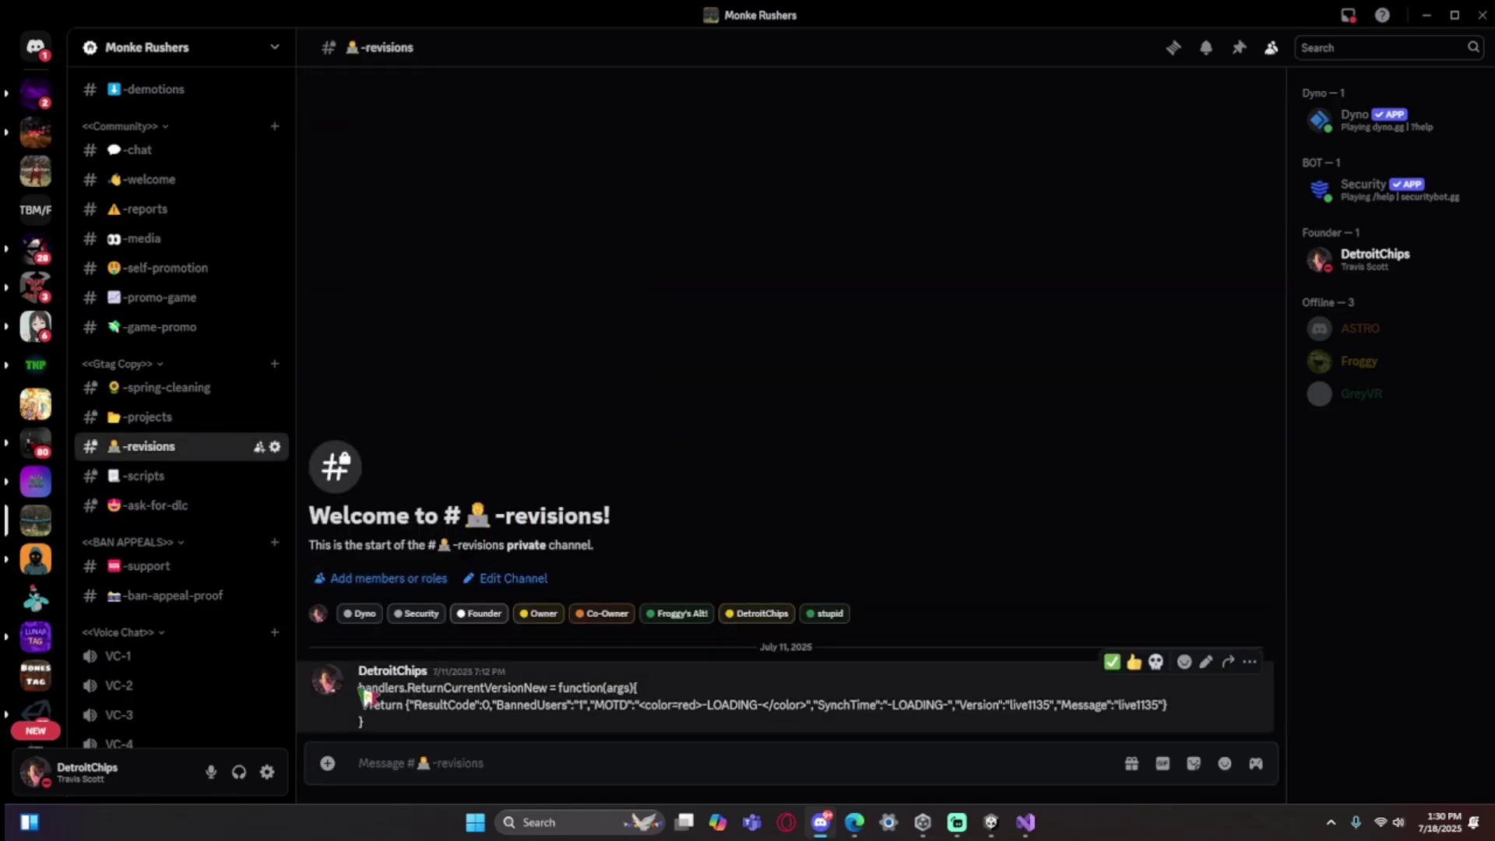
drag(365, 690, 389, 728)
key(ctrl+c)
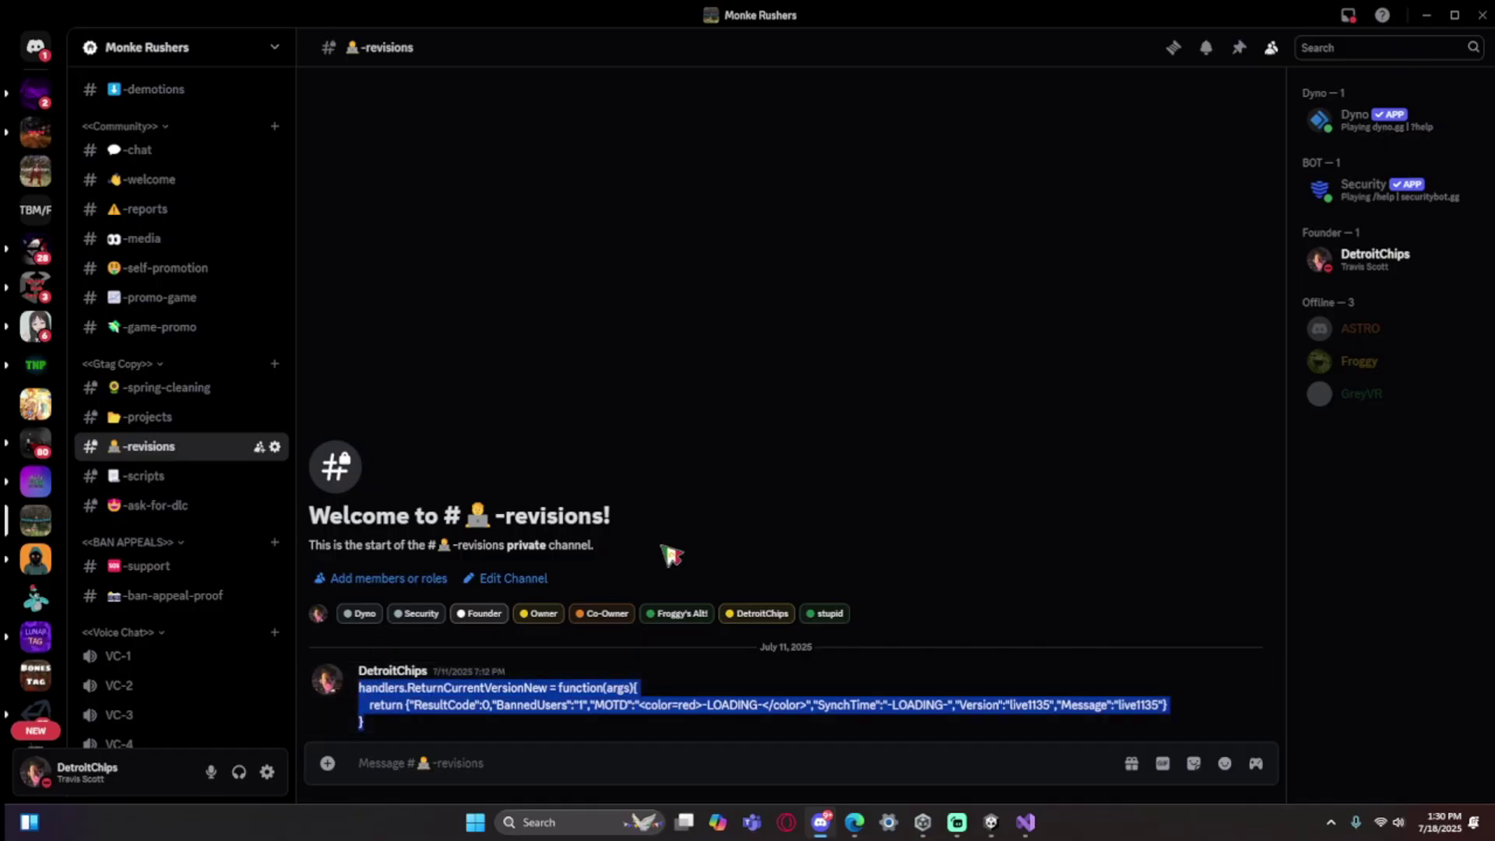
In PlayFab, open the legacy Cloud Script revisions and paste the copied ReturnCurrentVersionNew function above the script's first line
click(854, 822)
scroll(200, 524, up, 15)
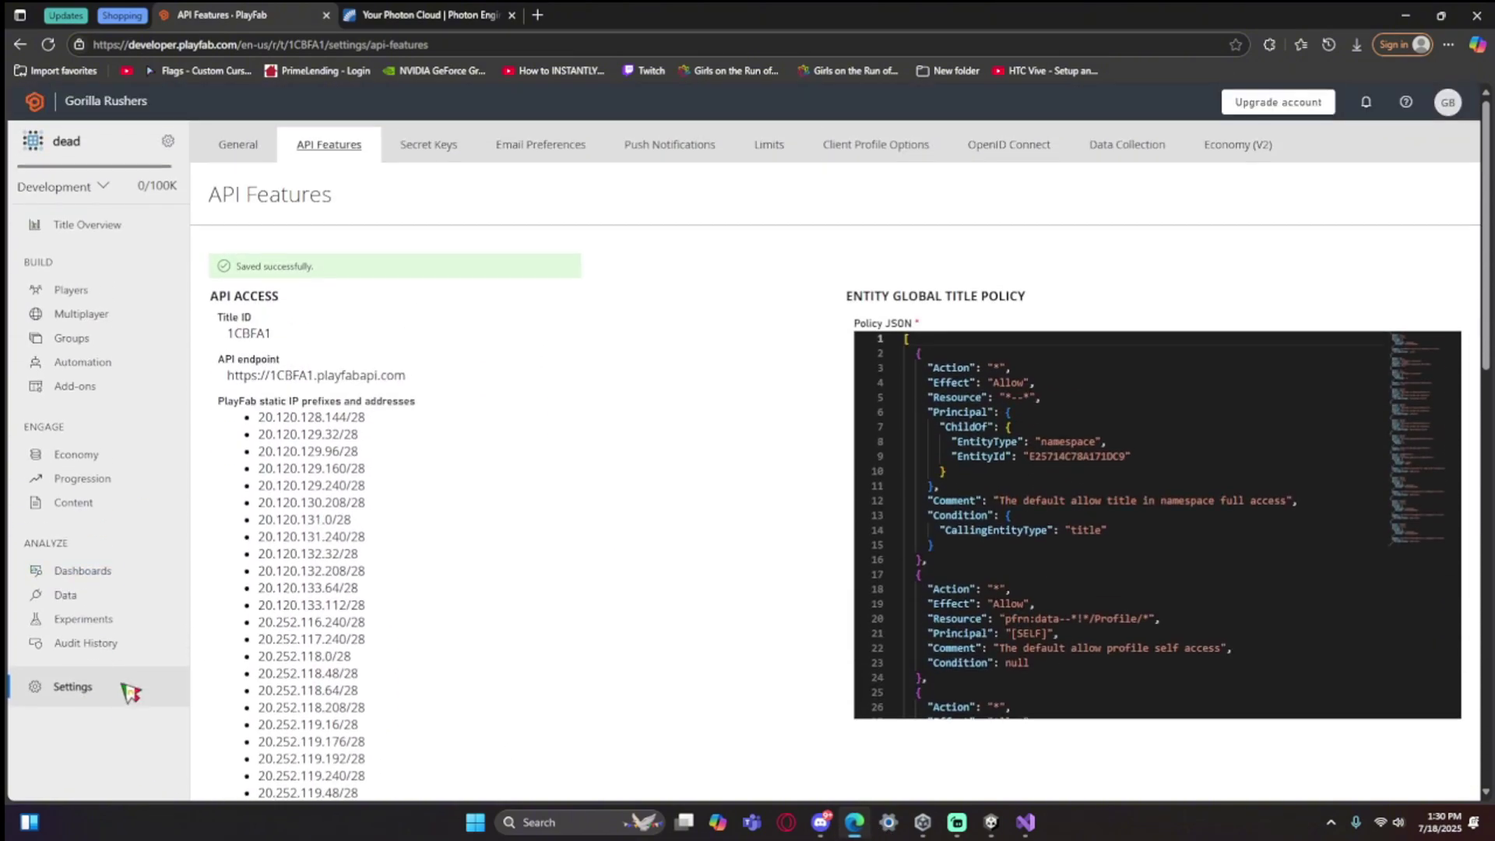
click(126, 368)
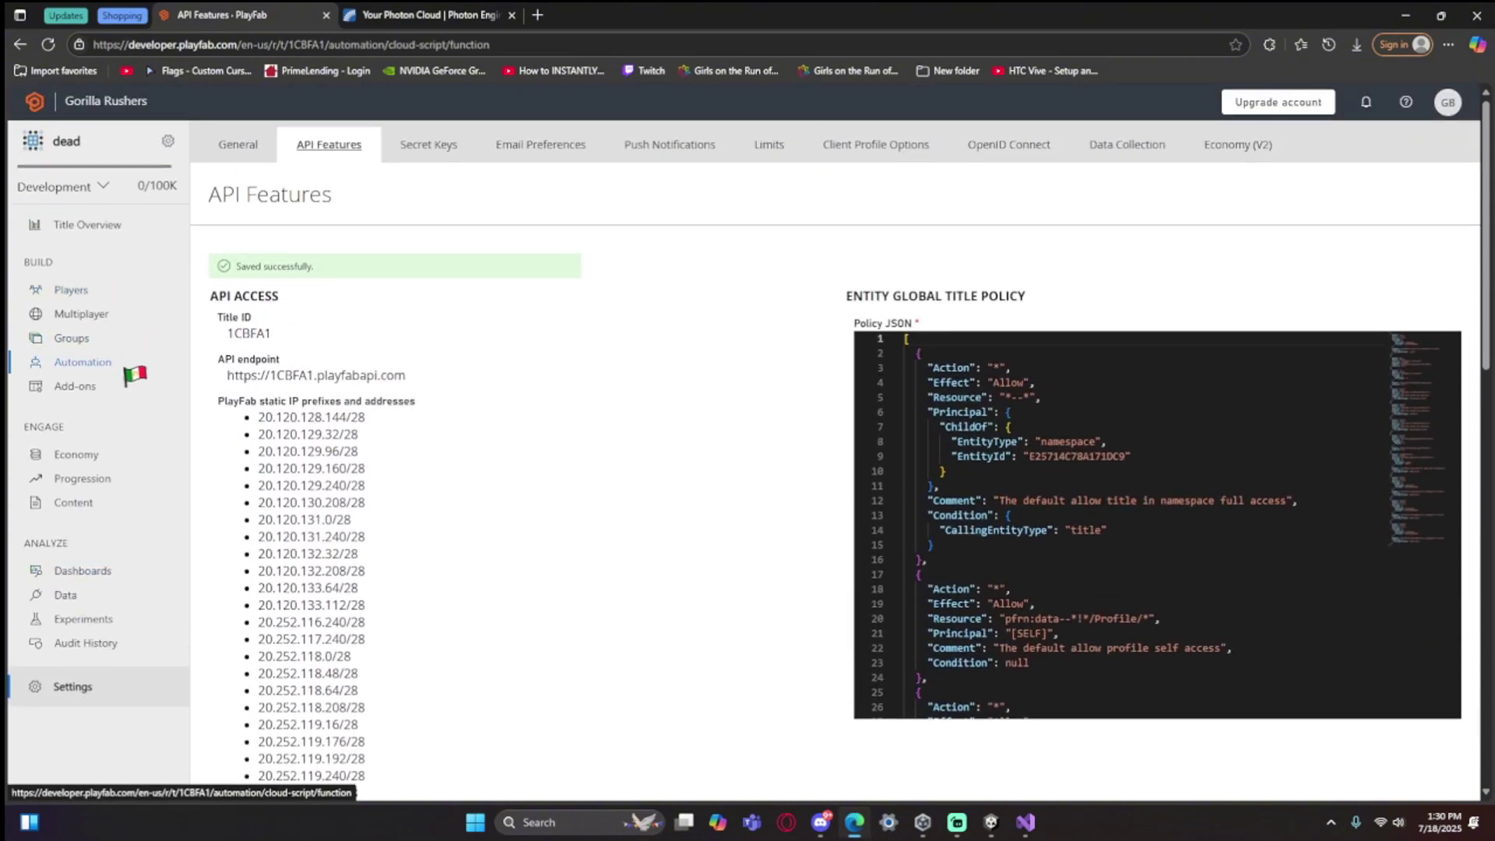
click(552, 235)
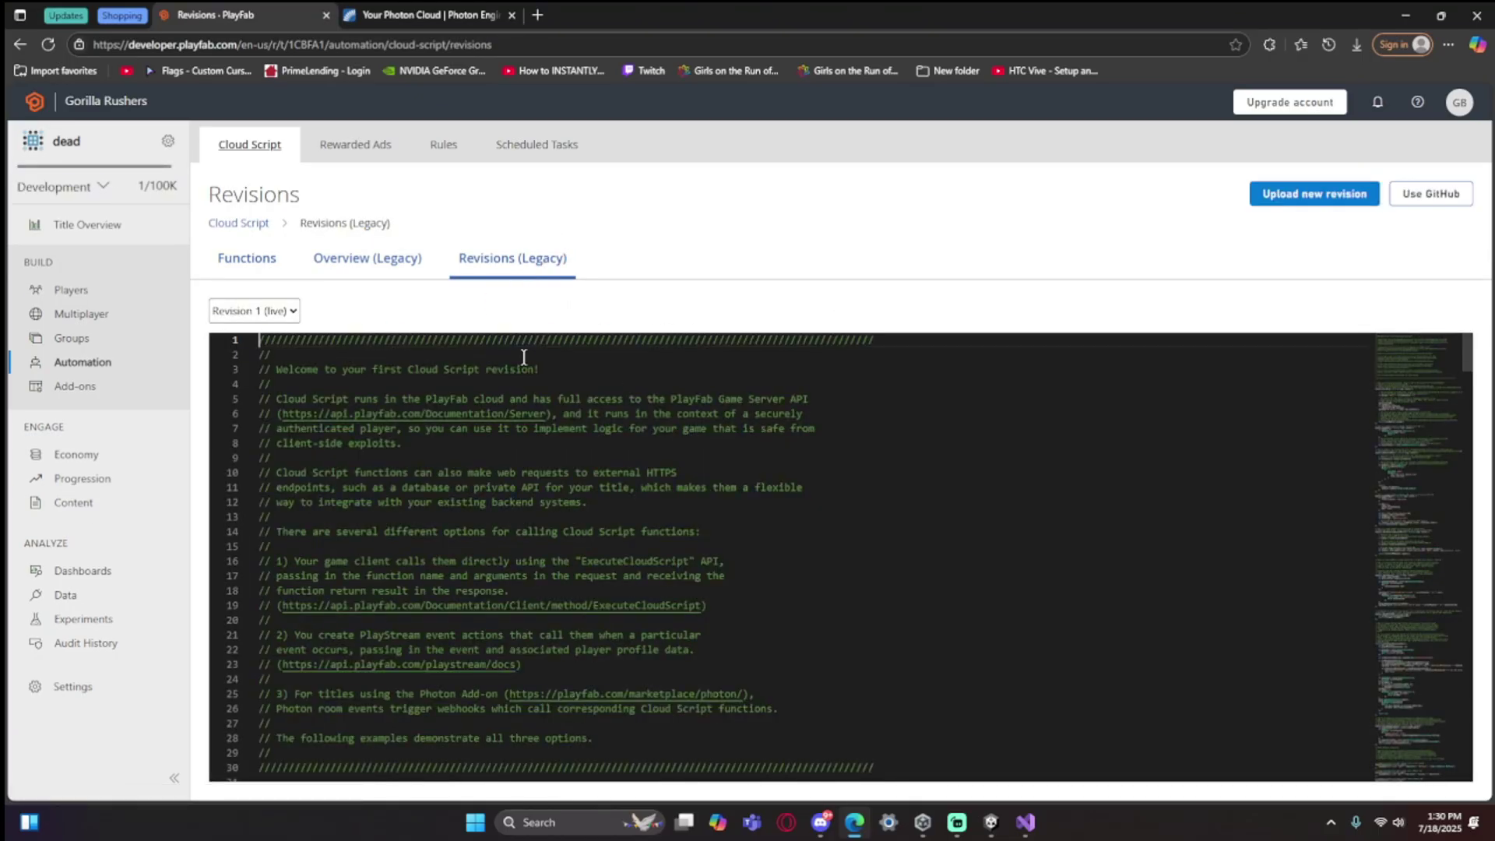
key(Return)
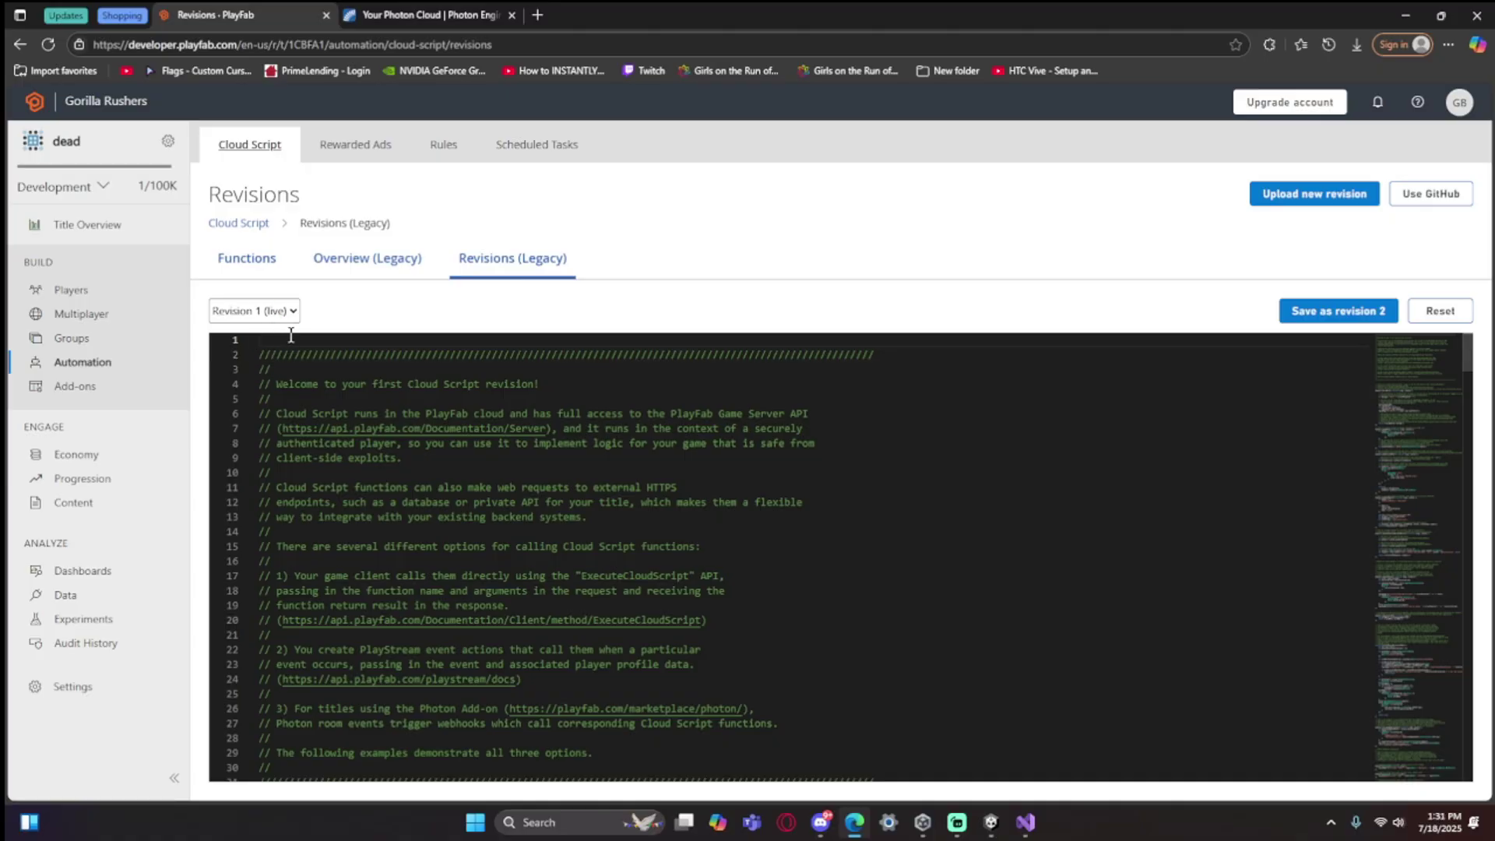
key(ctrl+v)
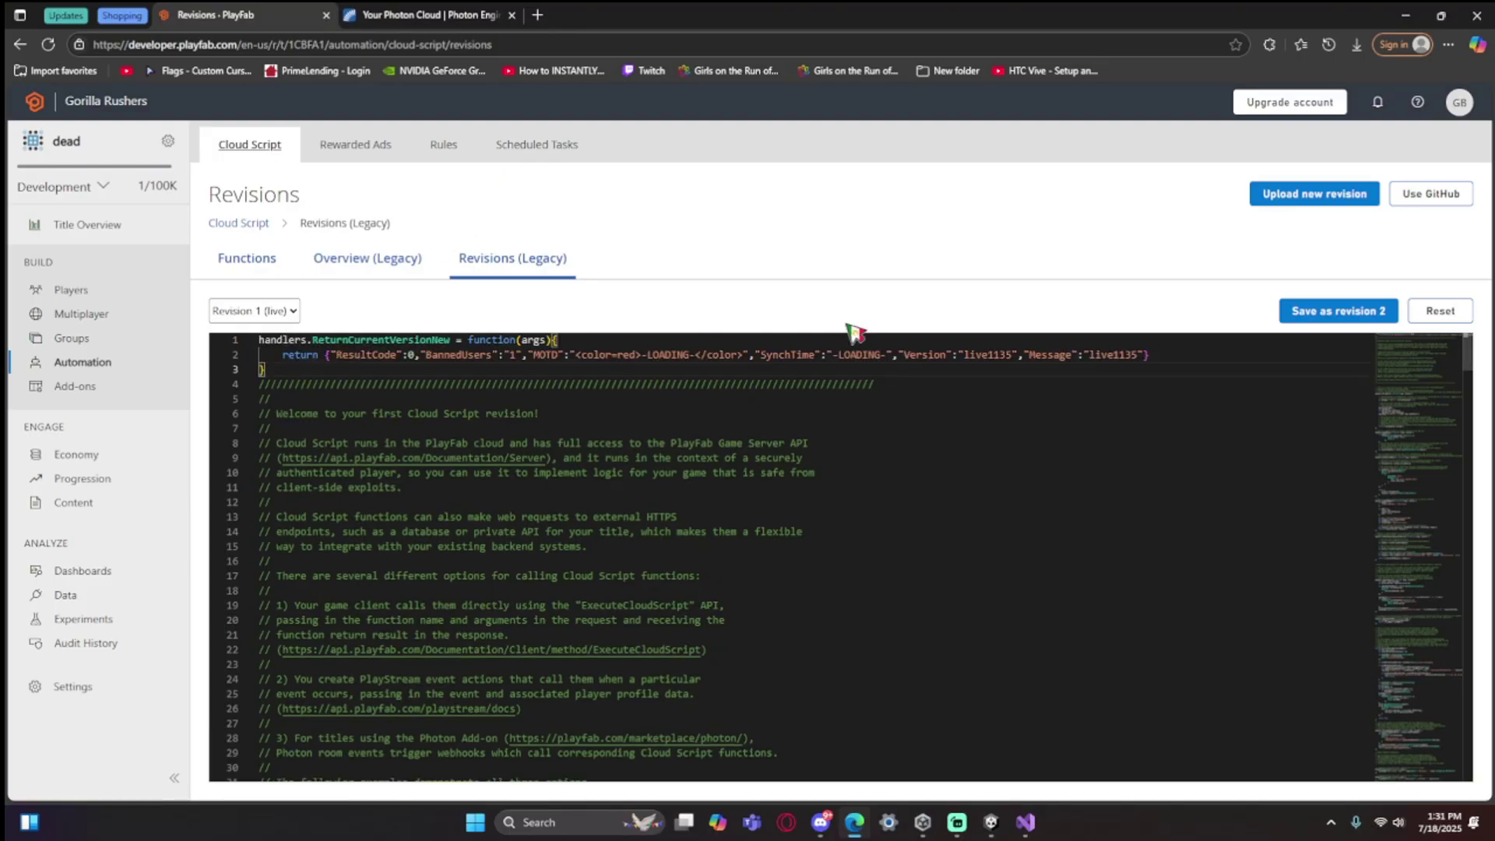
Save the script as revision 2 with deployment after saving enabled
click(1332, 311)
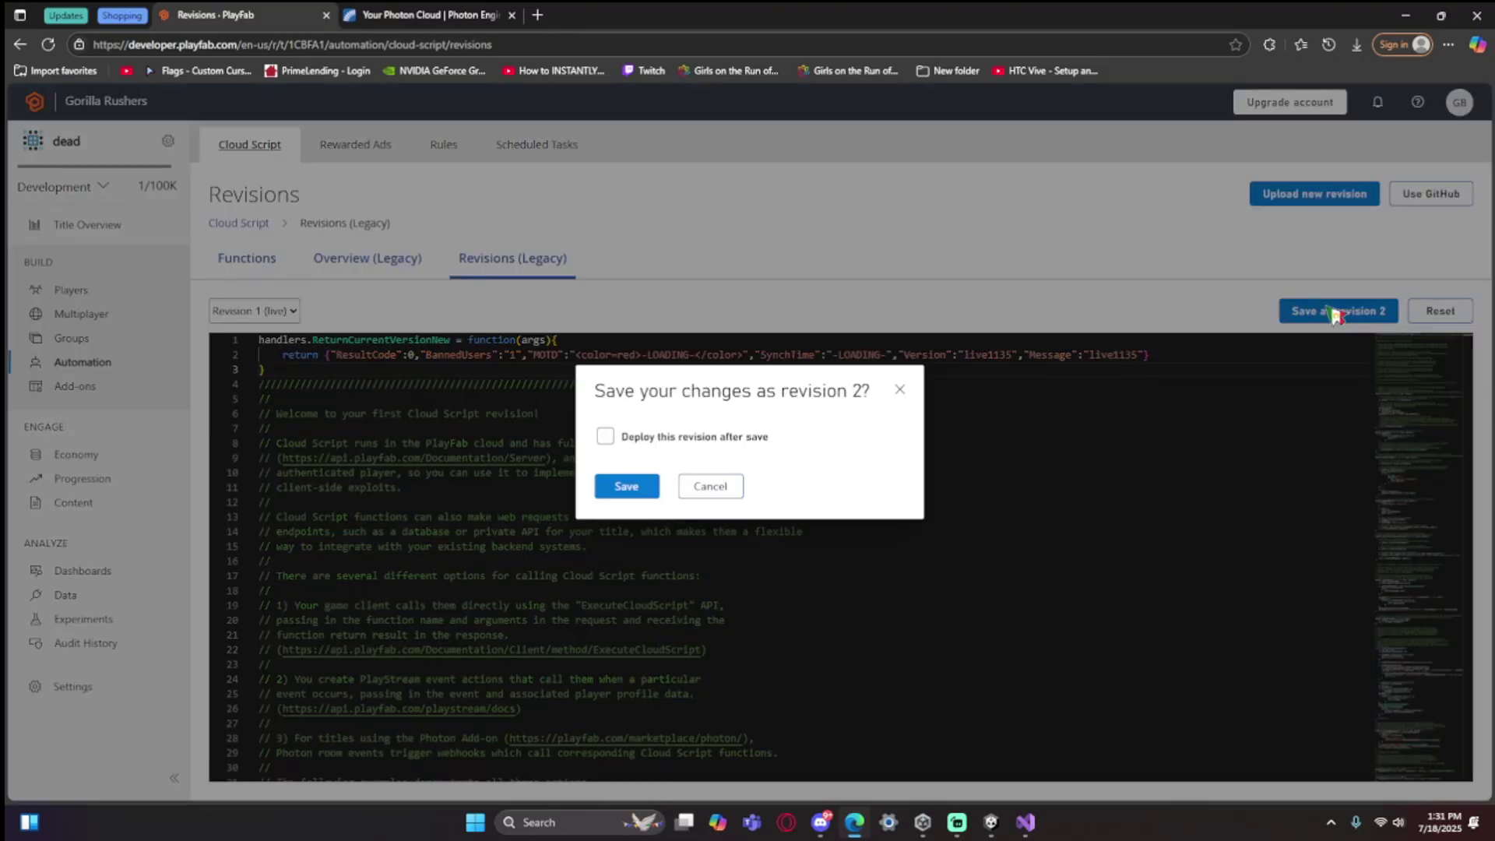
click(700, 437)
click(666, 487)
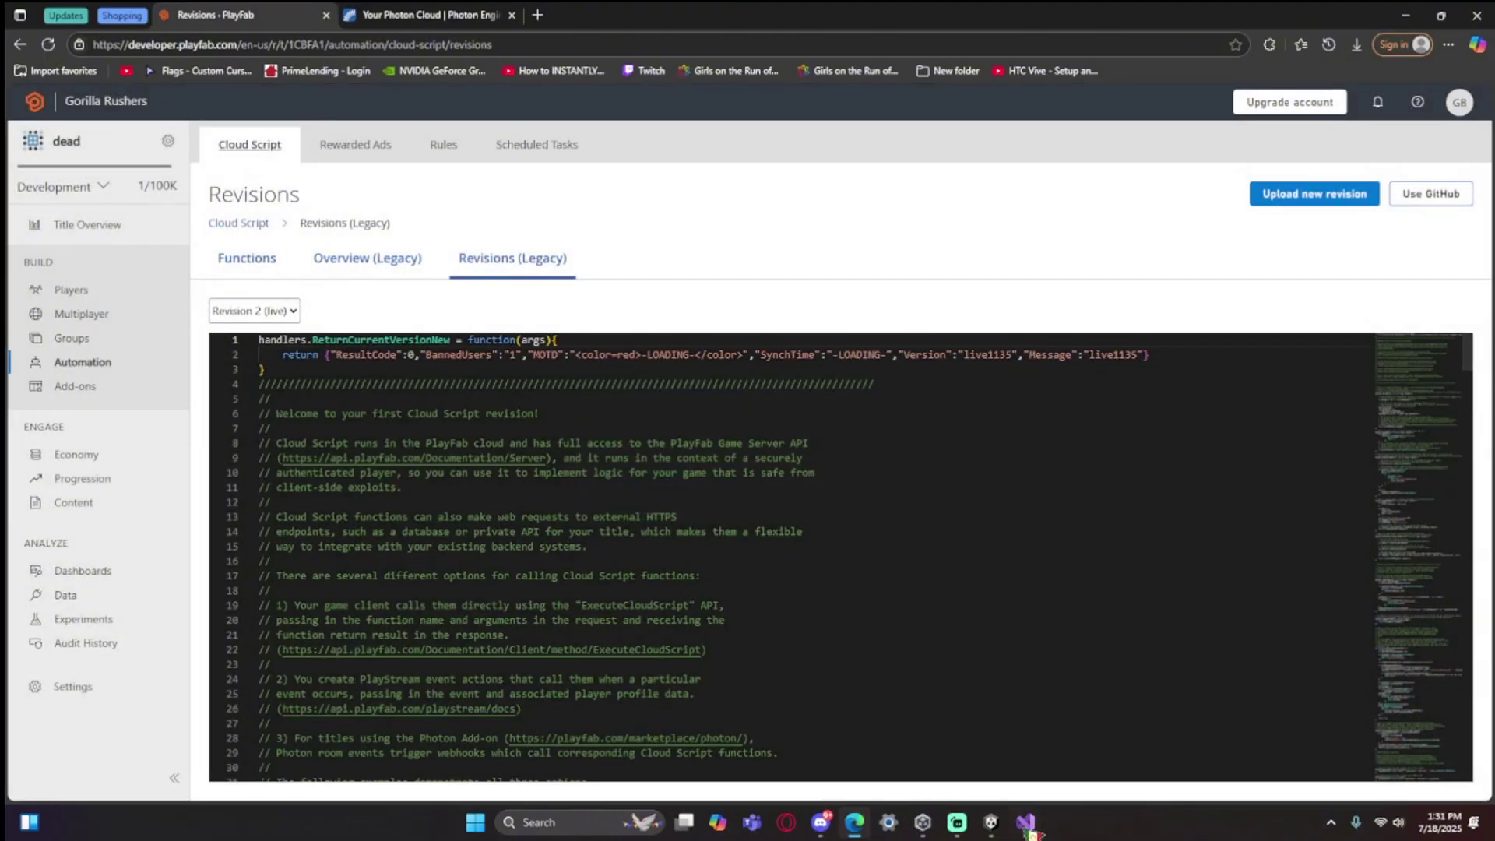
Switch to Unity, restart play mode, select GorillaPlayer in the hierarchy, and return to the Scene view
click(991, 822)
click(725, 47)
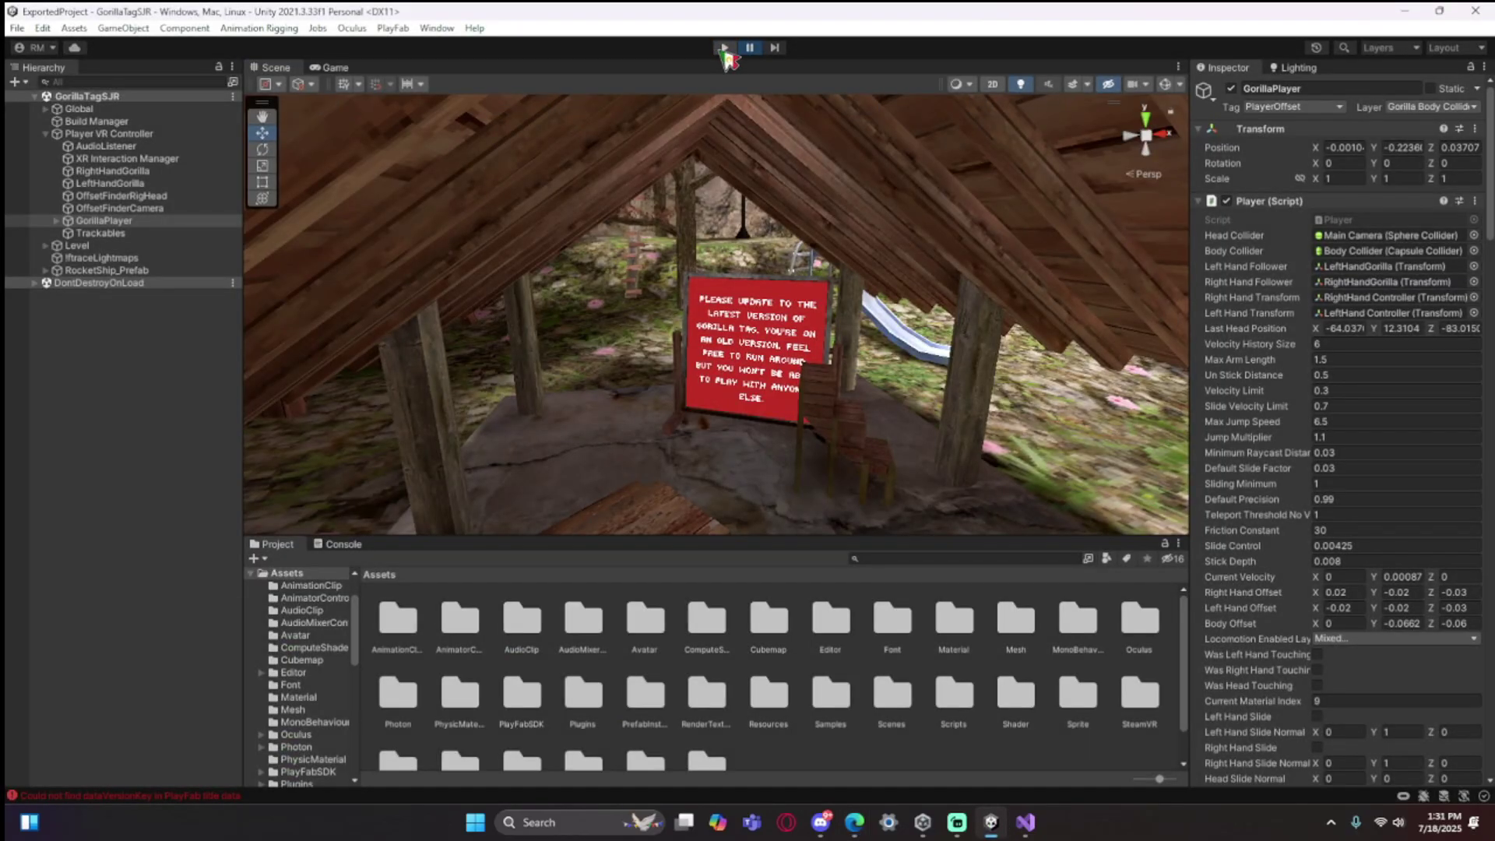
click(724, 47)
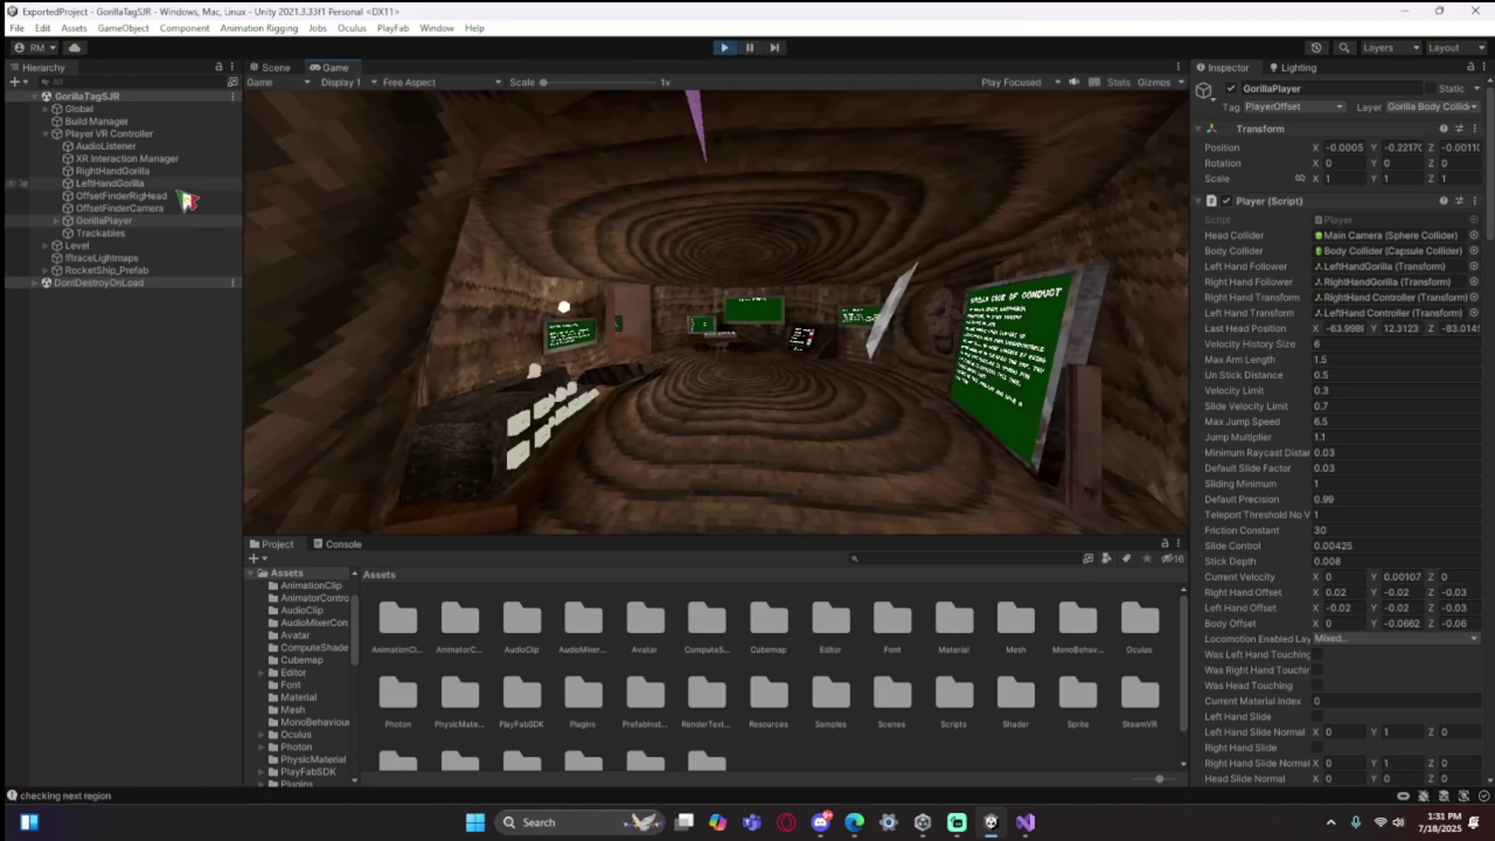
click(187, 223)
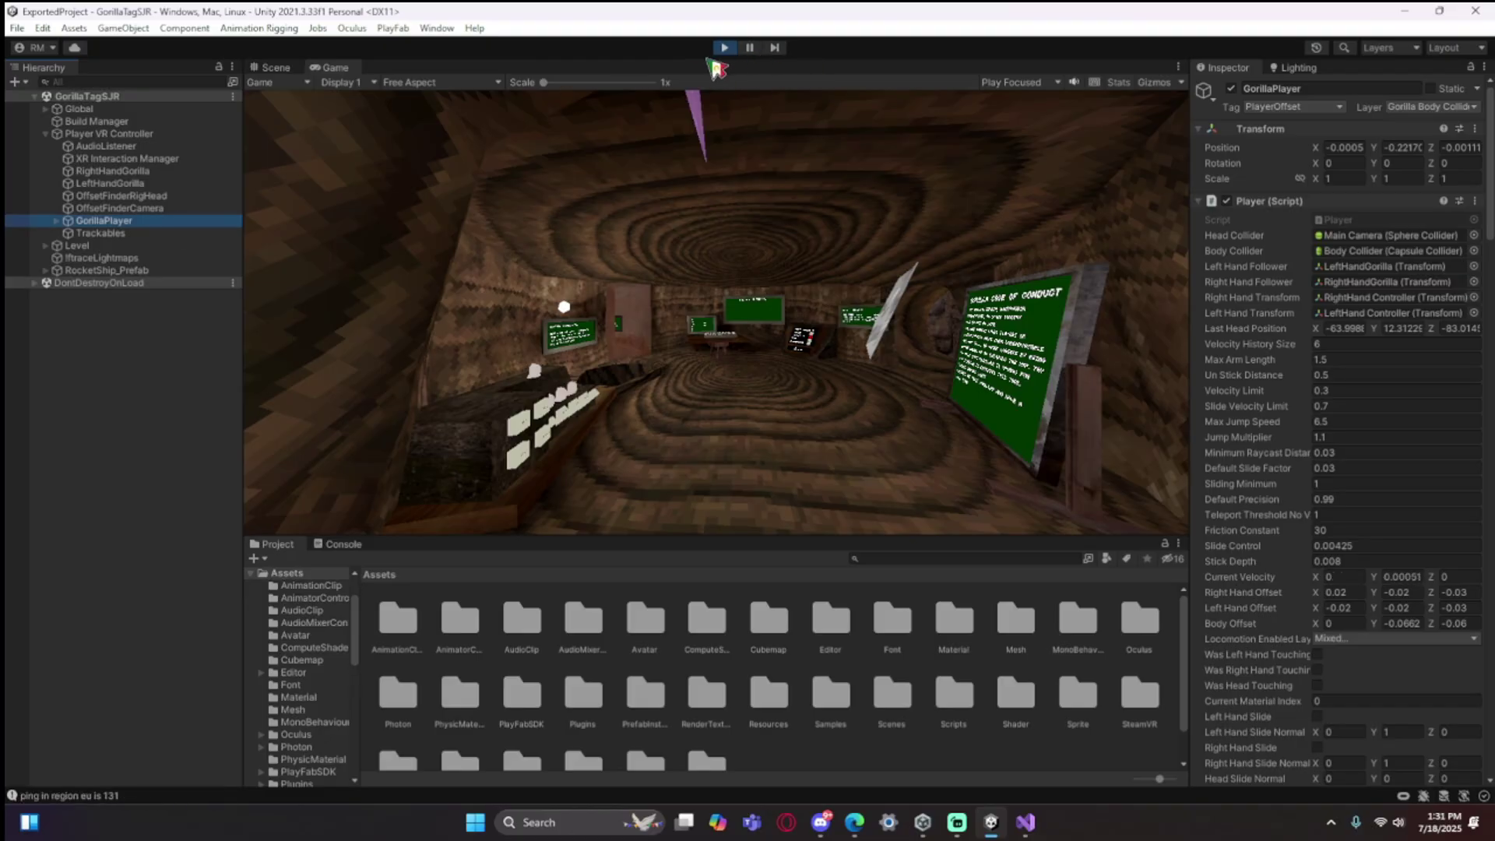
click(258, 67)
Move GorillaPlayer across the tree room to the opening beside the code of conduct board, and resume the paused game
right_drag(785, 388, 584, 366)
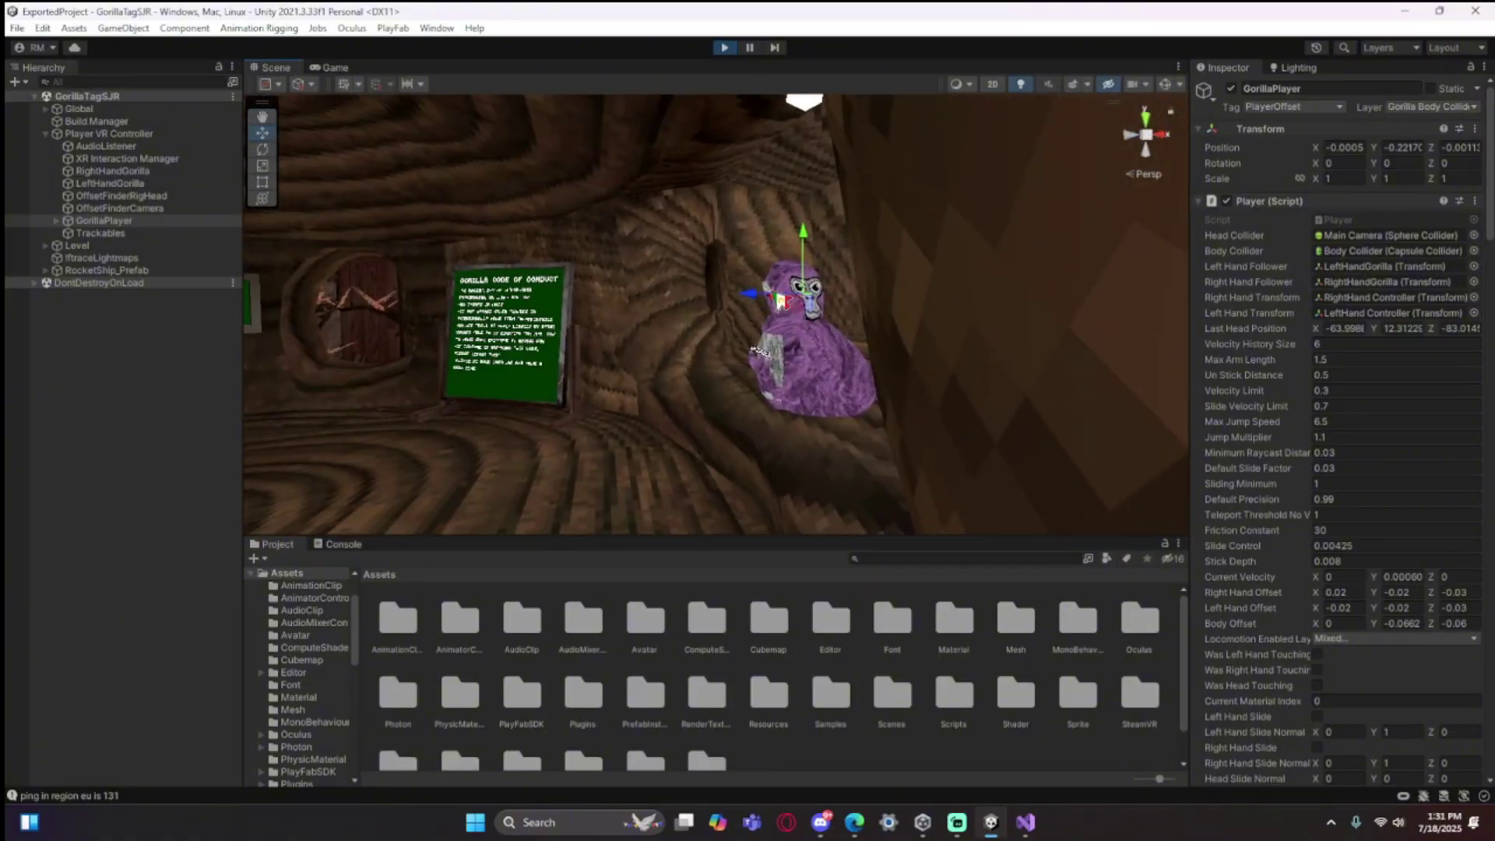
drag(747, 295, 264, 306)
right_drag(517, 390, 538, 436)
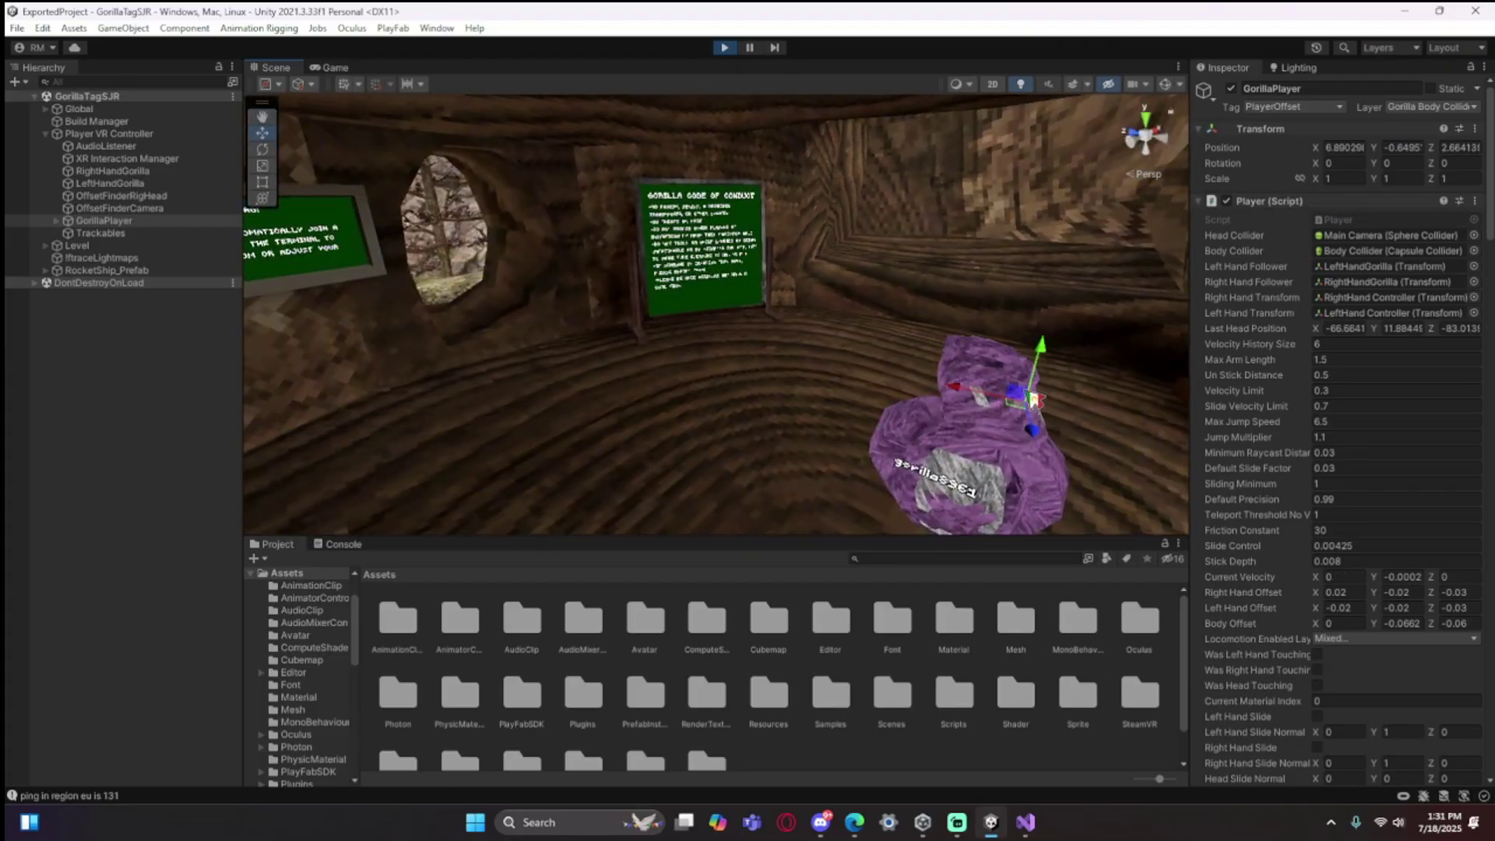
right_drag(704, 411, 629, 351)
key(w)
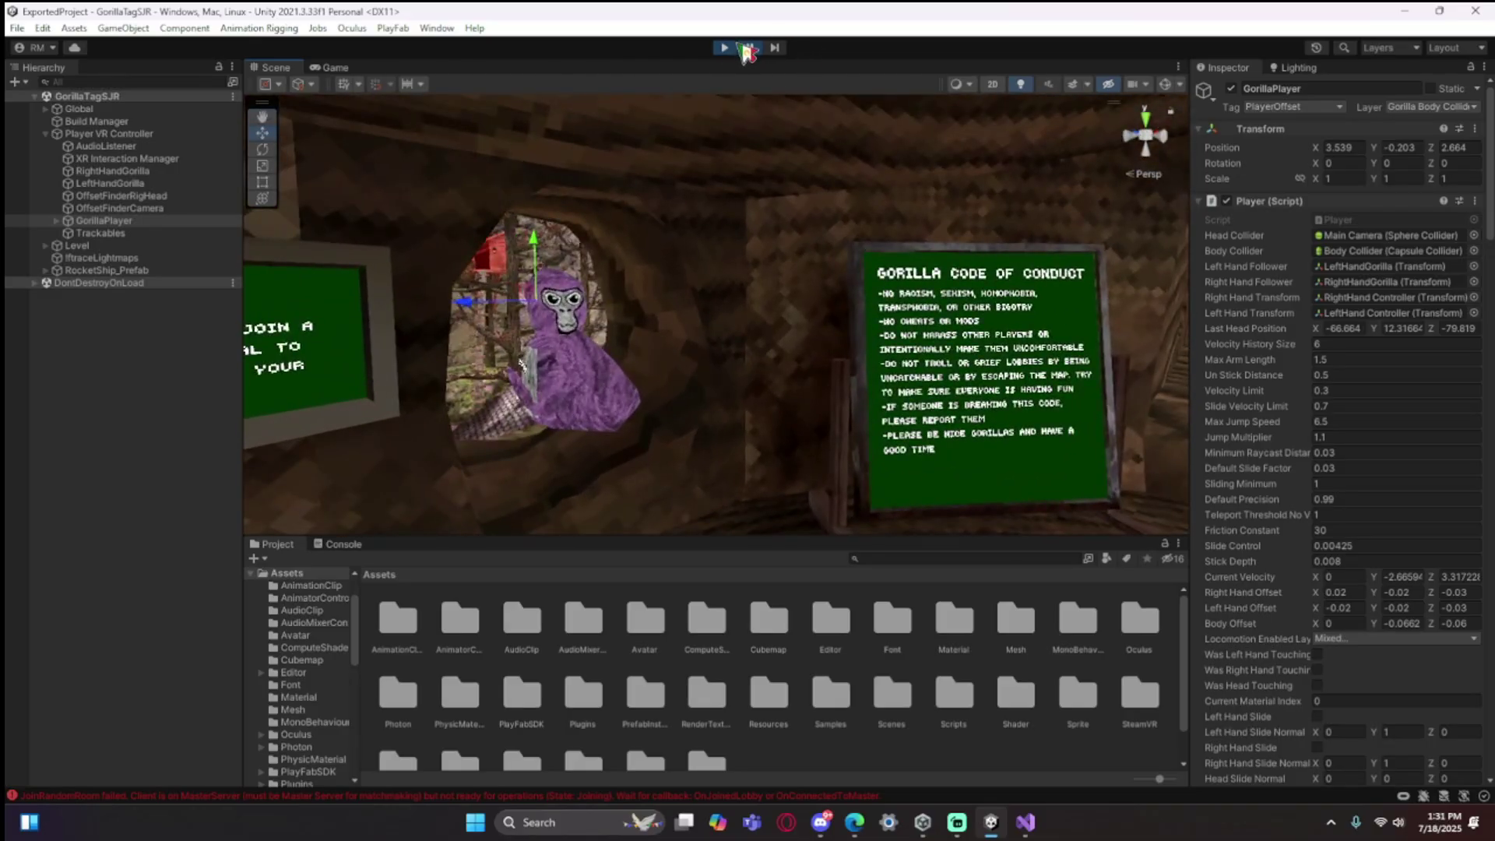
click(748, 48)
click(288, 70)
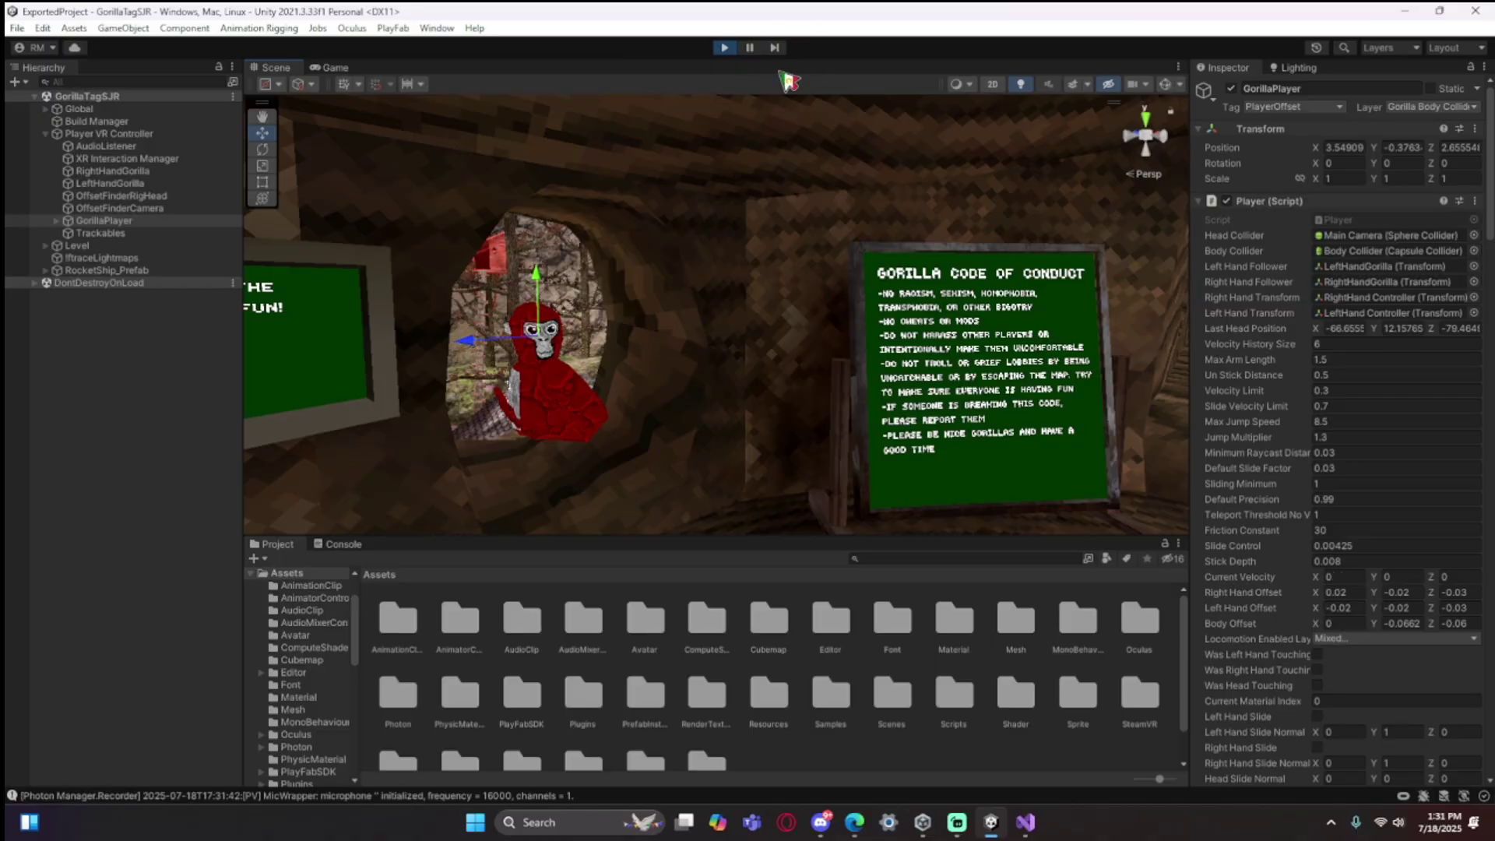
Return to the Scene view in running play mode and move GorillaPlayer out of the tree opening to the forest near the roofed shelter
right_drag(822, 298, 638, 388)
key(w)
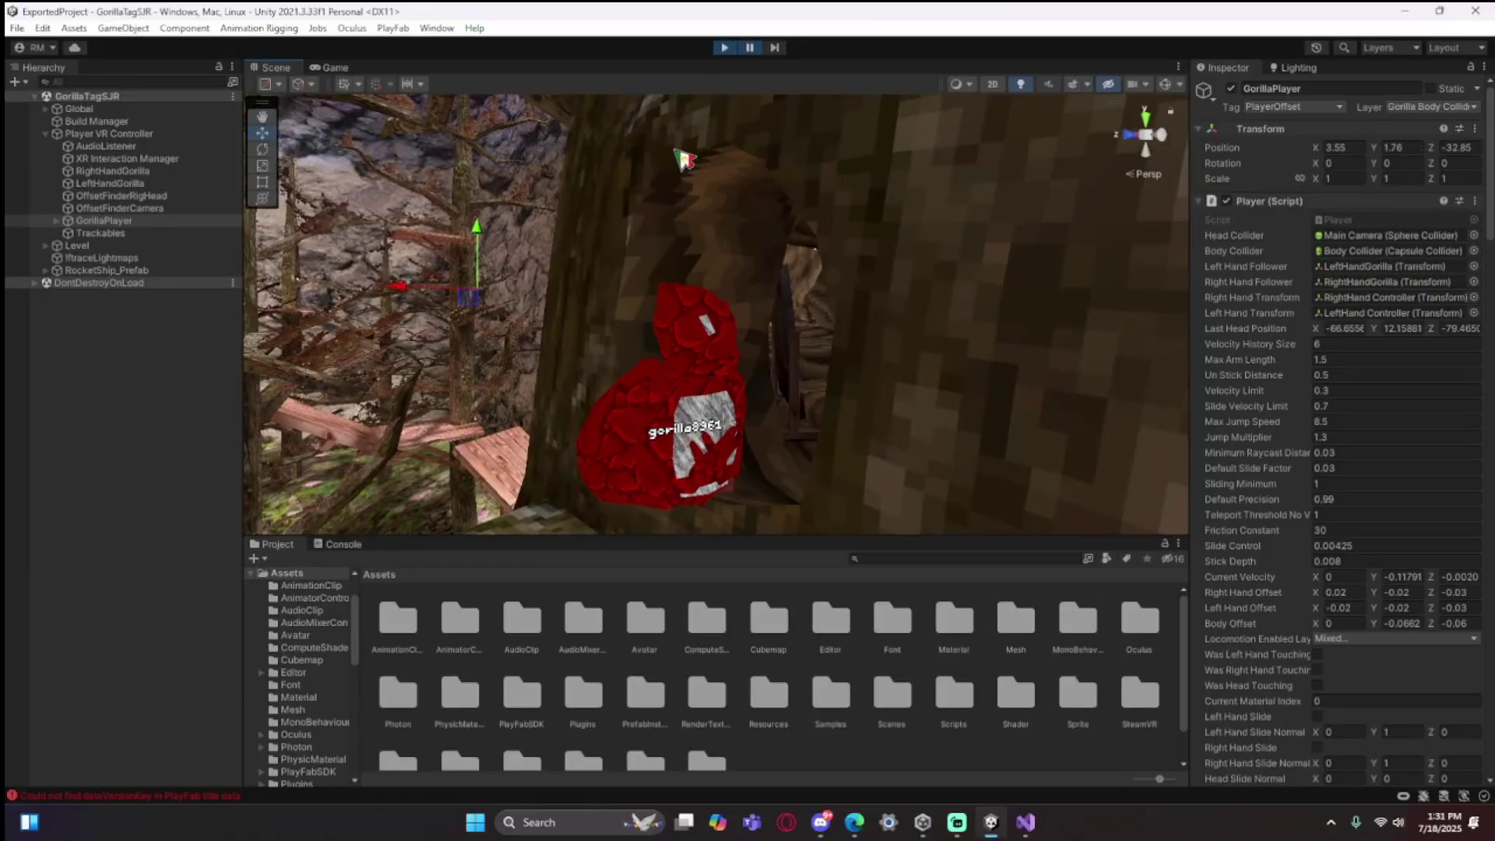
click(262, 70)
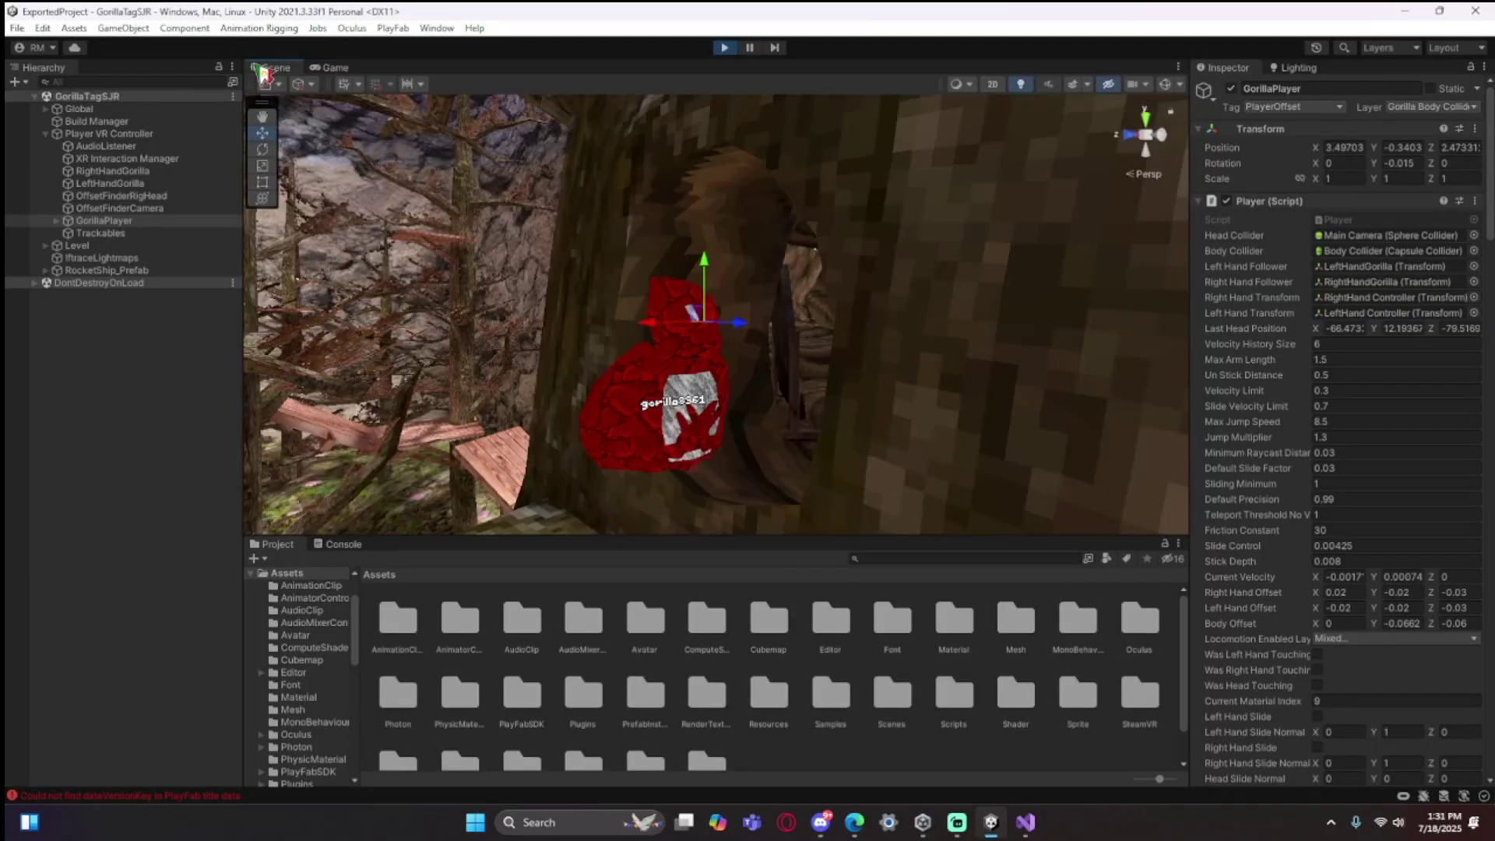
right_drag(397, 281, 403, 388)
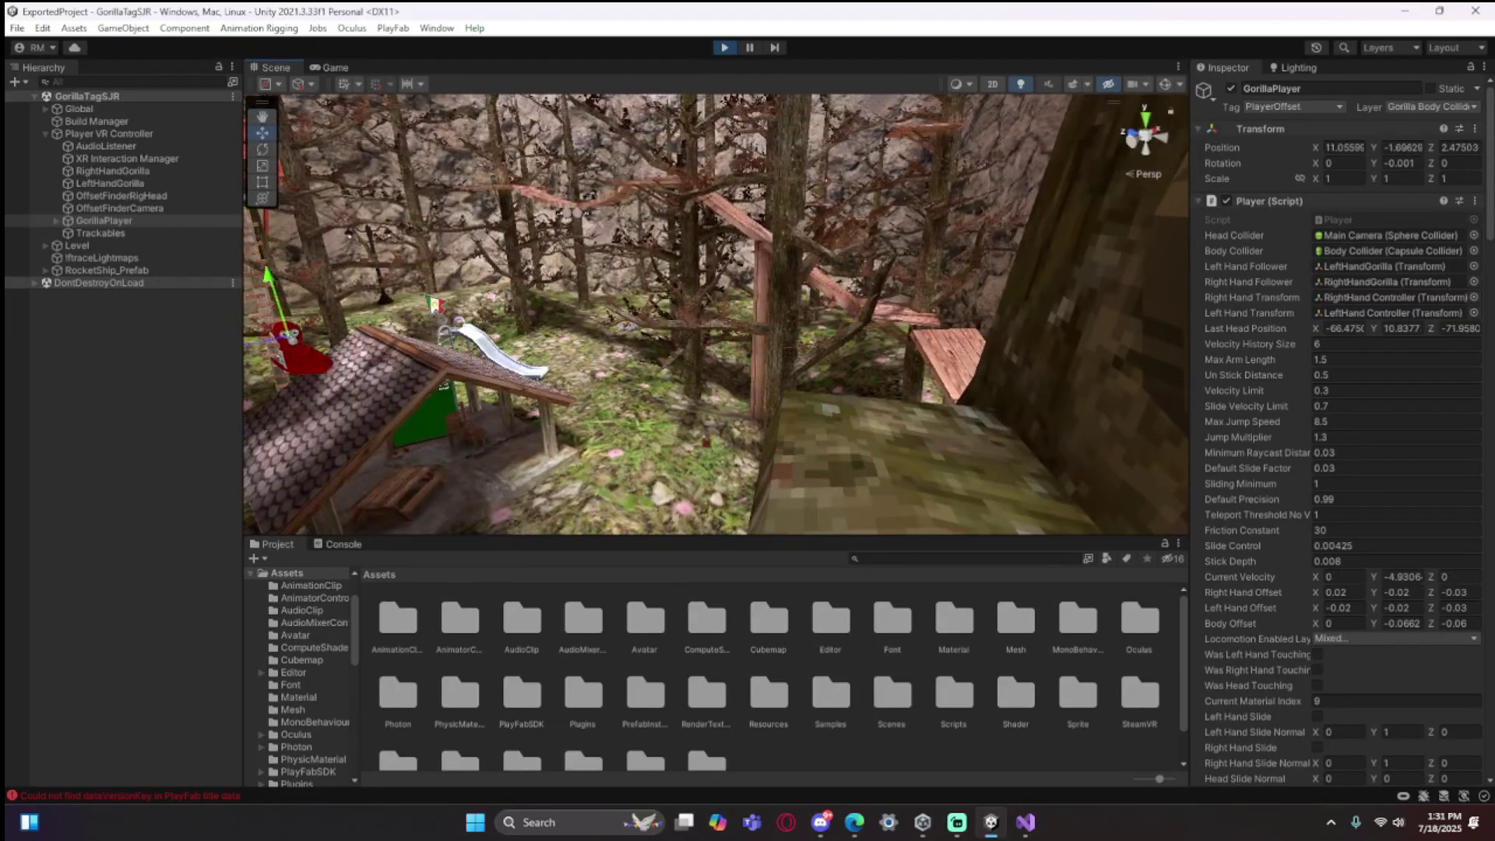
right_drag(378, 390, 379, 400)
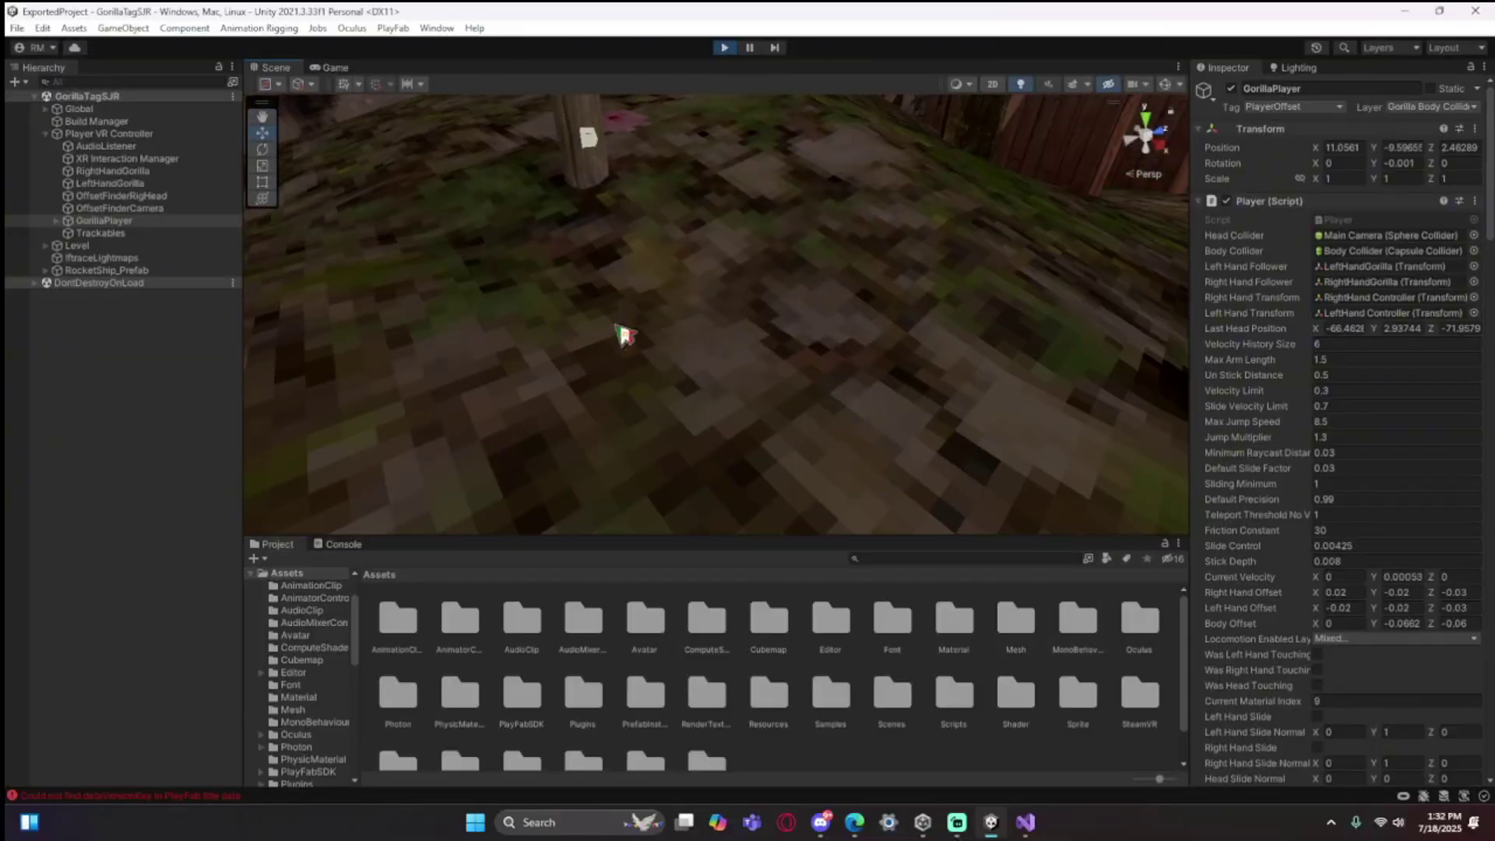
Test GorillaPlayer around the wooden shelter by moving it between the ground and the shingled roof, placing it on the roof's edge
scroll(801, 657, down, 2)
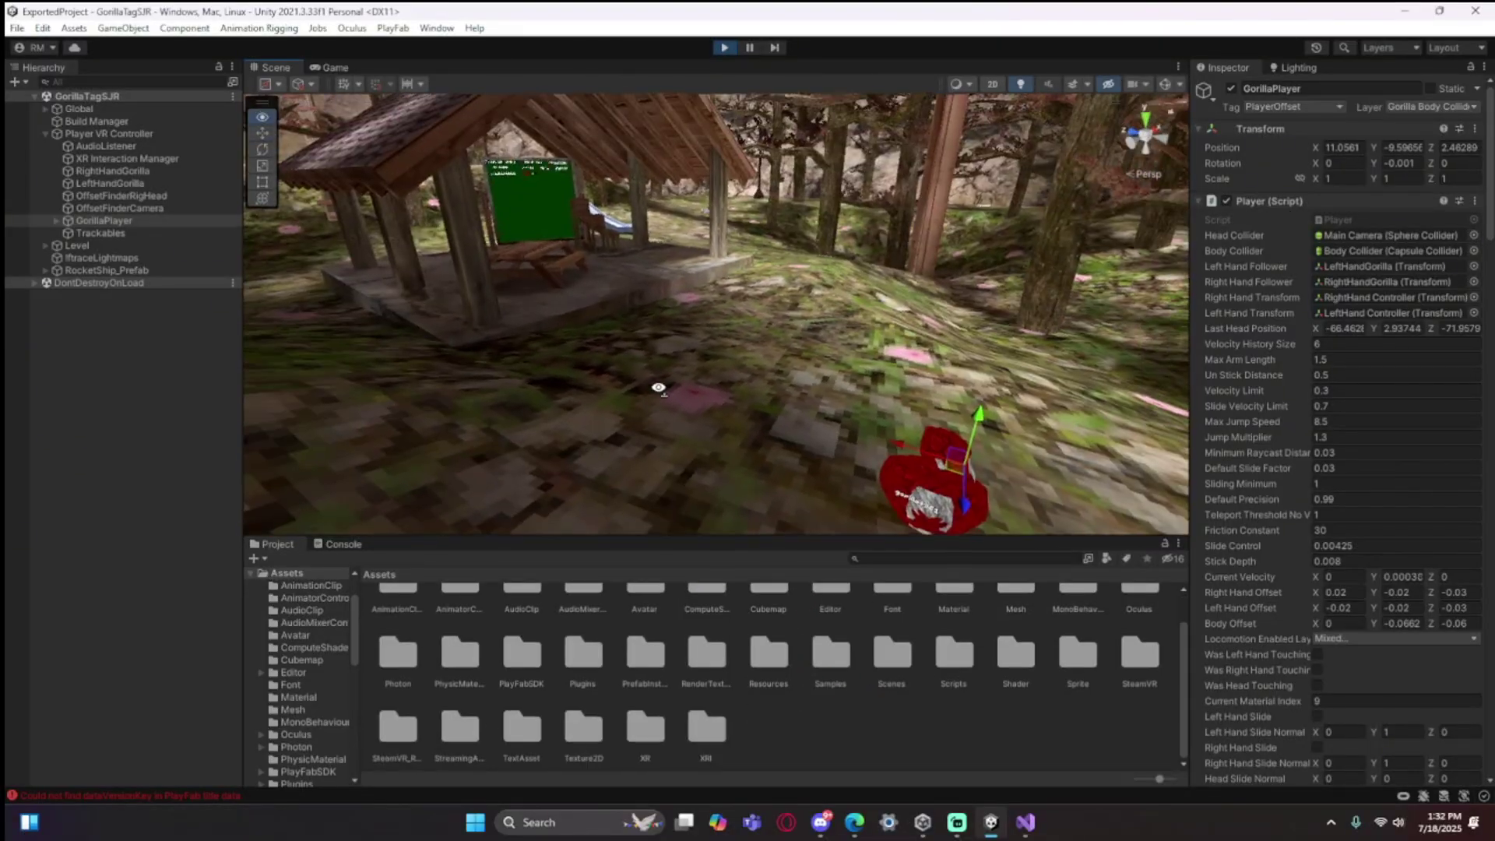
mouse_move(675, 356)
right_down()
mouse_move(655, 316)
mouse_move(699, 350)
right_up()
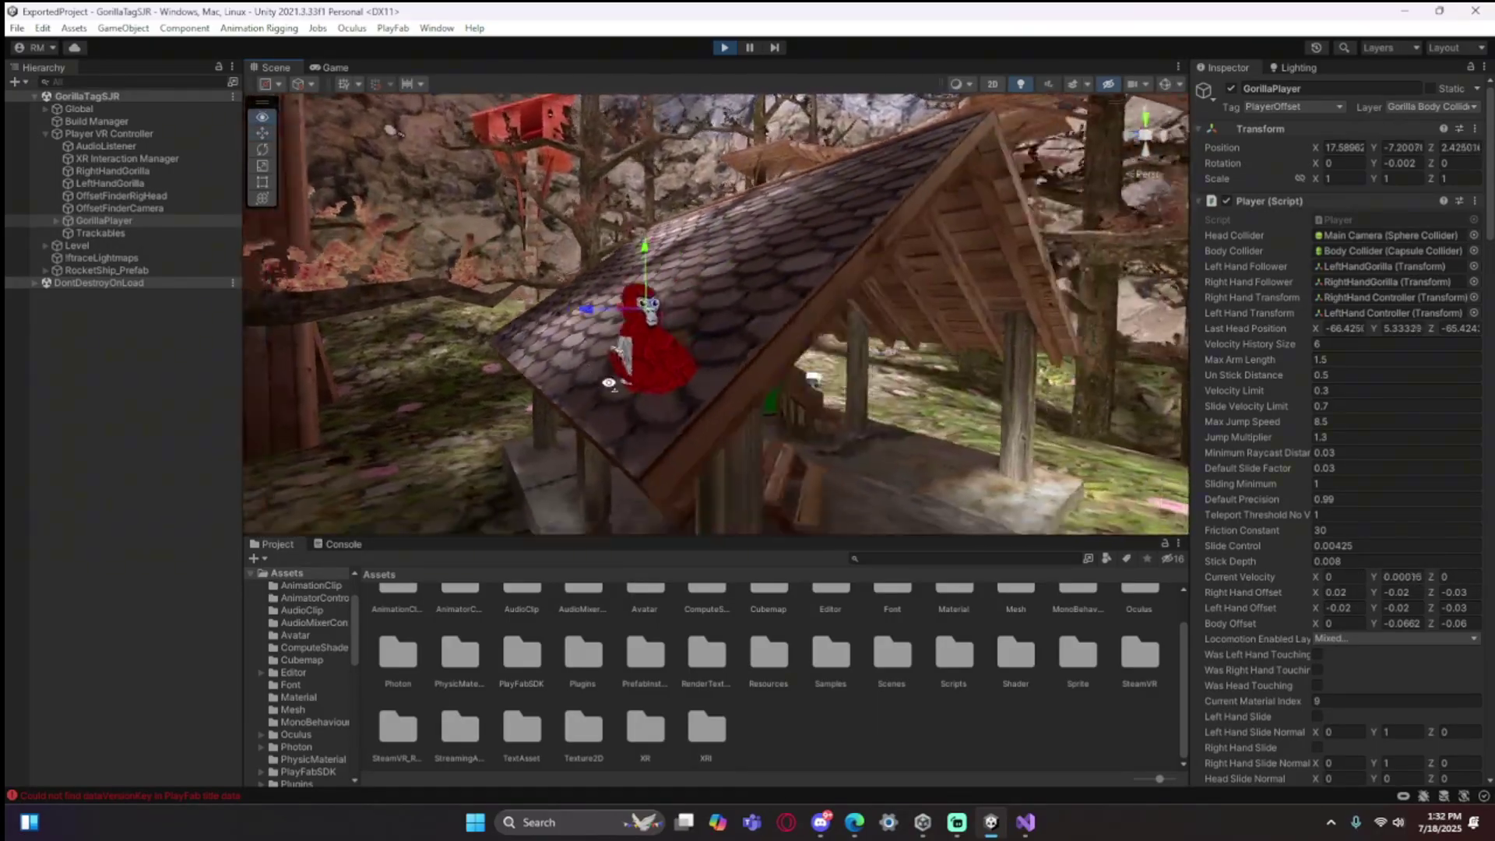
right_drag(461, 391, 589, 381)
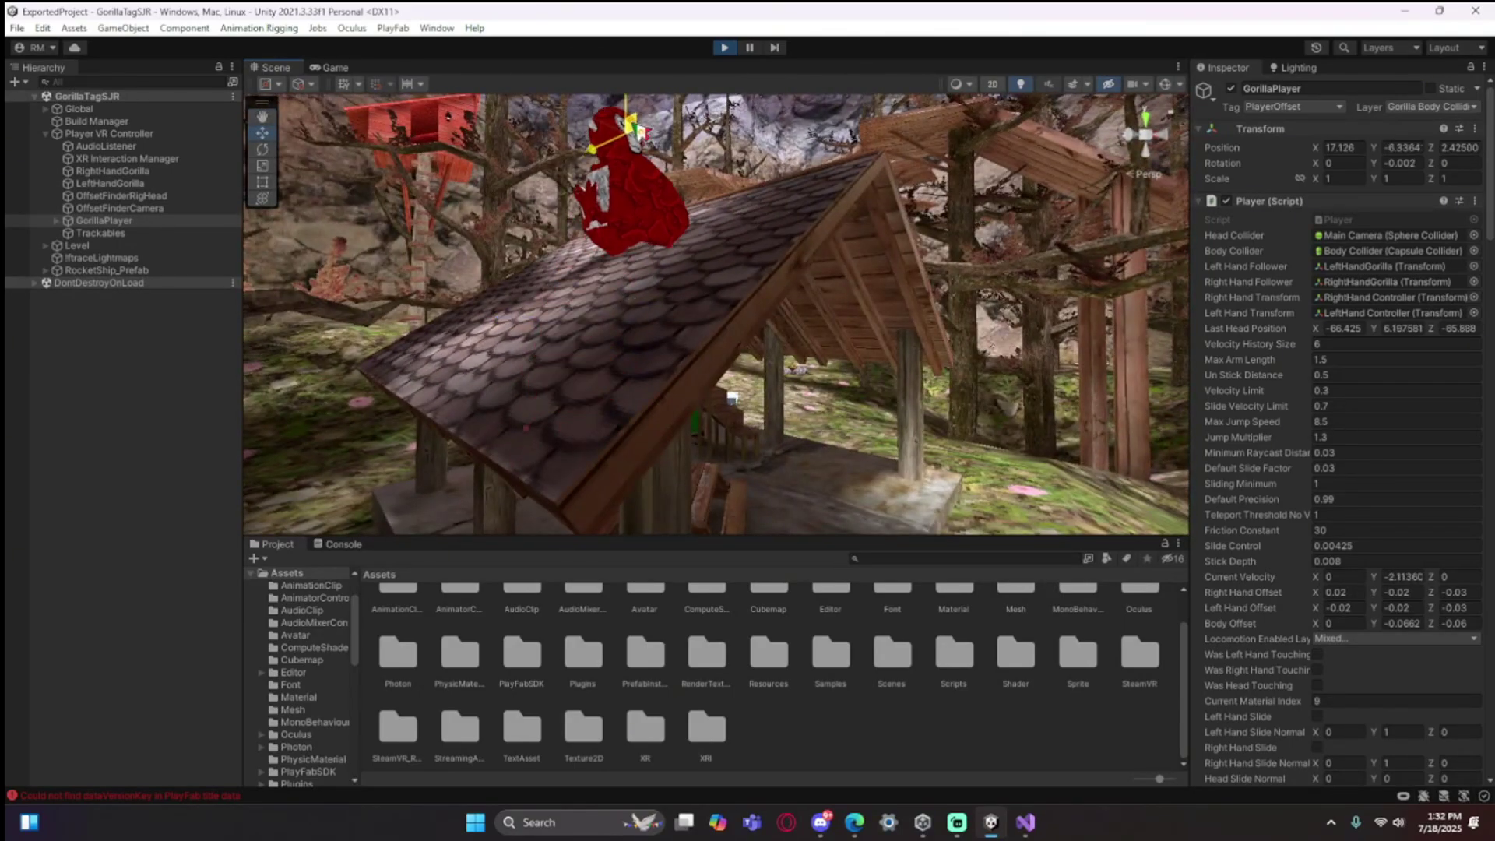
right_drag(717, 258, 791, 456)
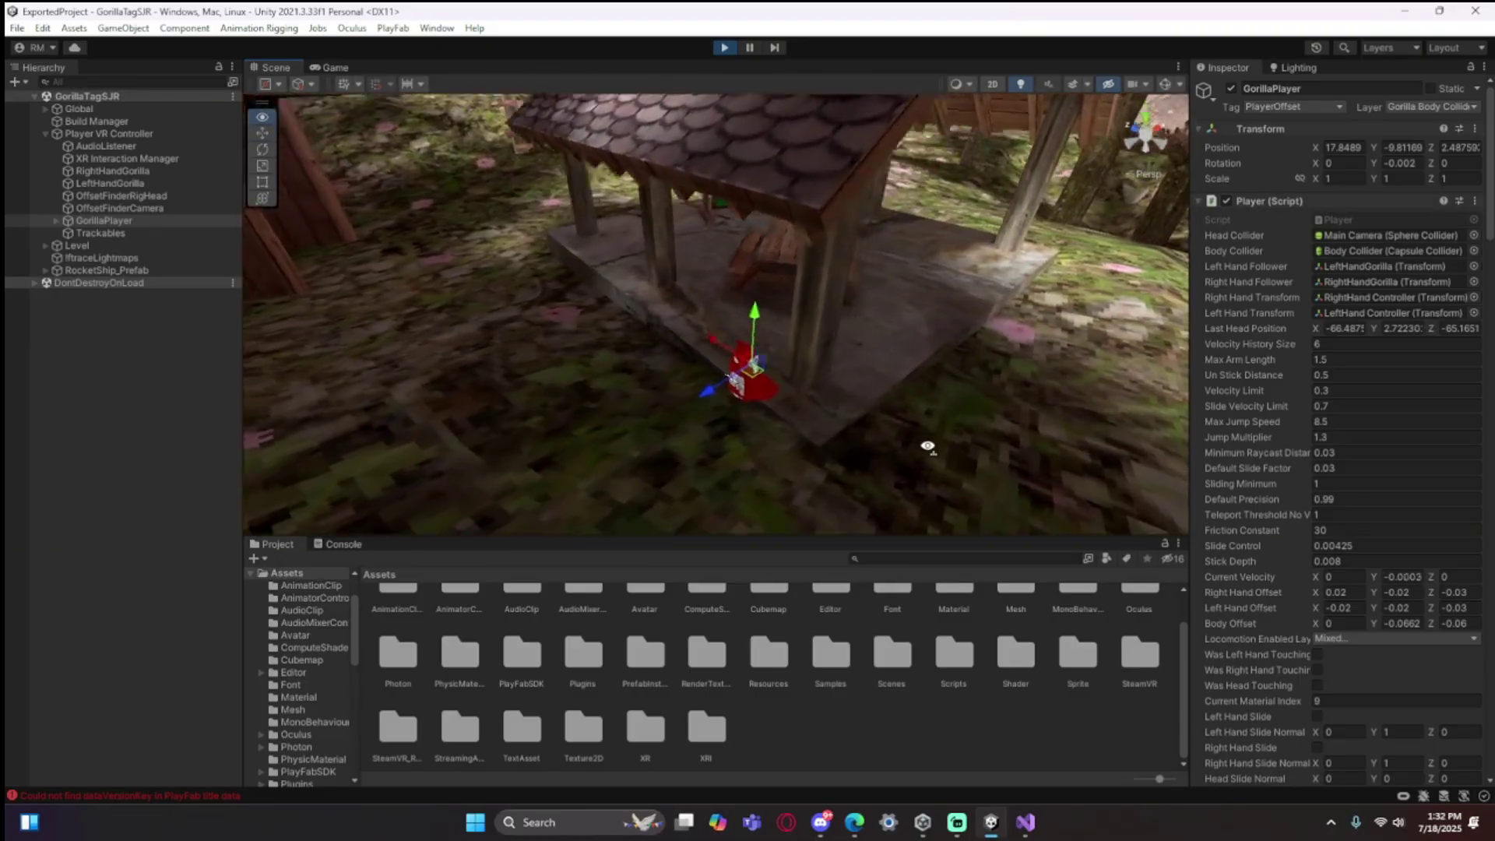
drag(922, 355, 697, 105)
right_drag(670, 343, 654, 233)
scroll(653, 233, up, 4)
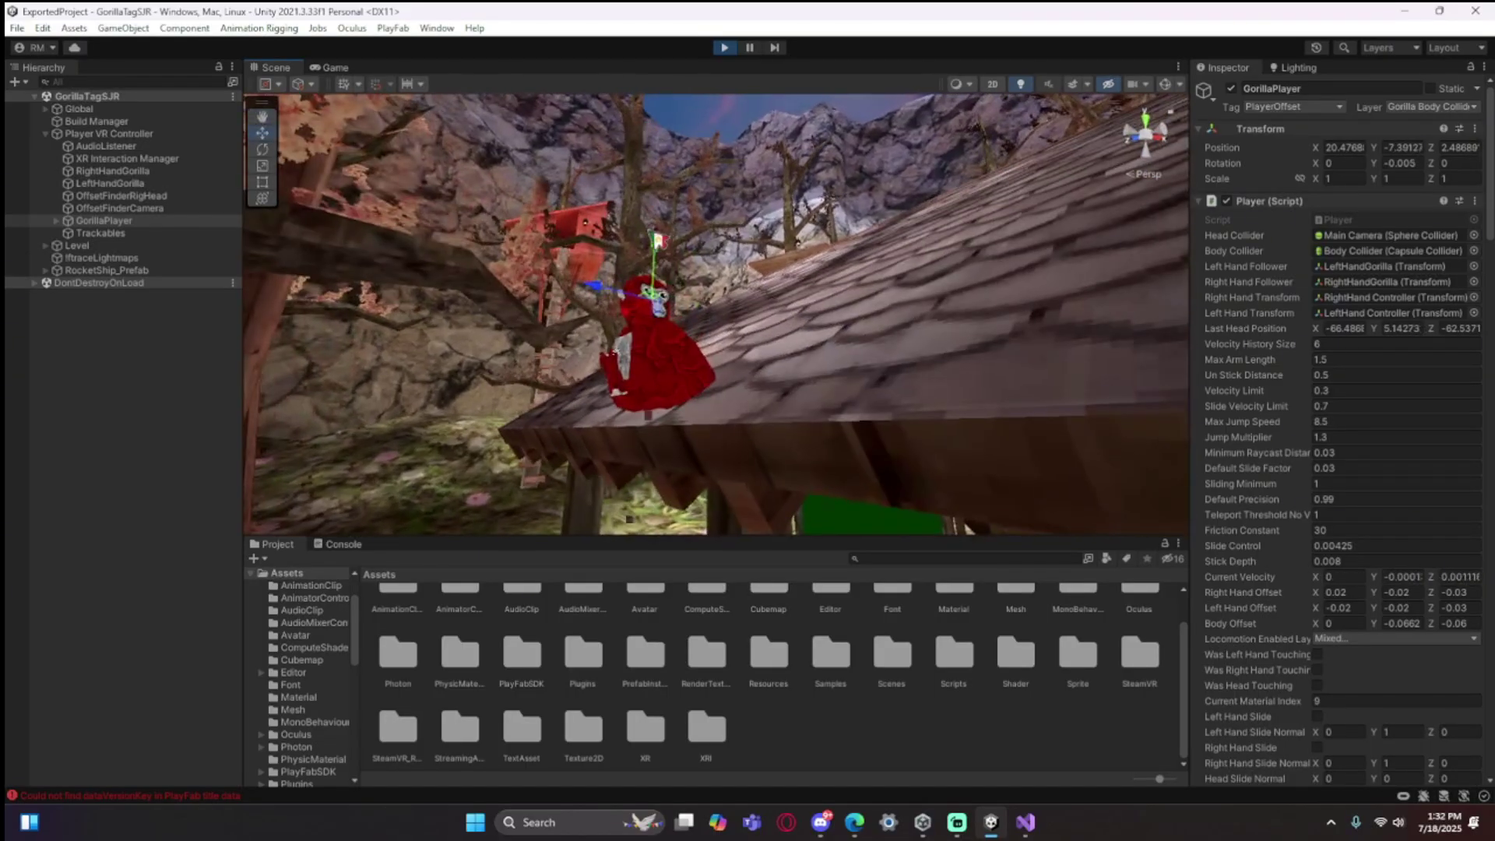